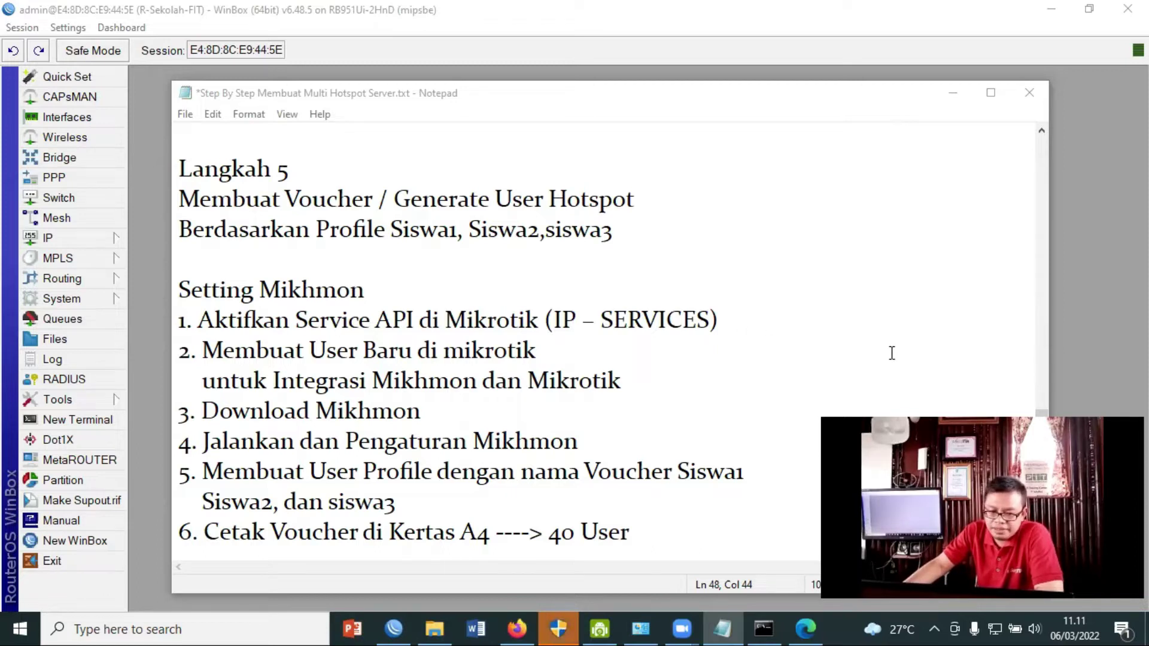
Bring WinBox to the front and show the router's IP menu options.
left_click(55, 237)
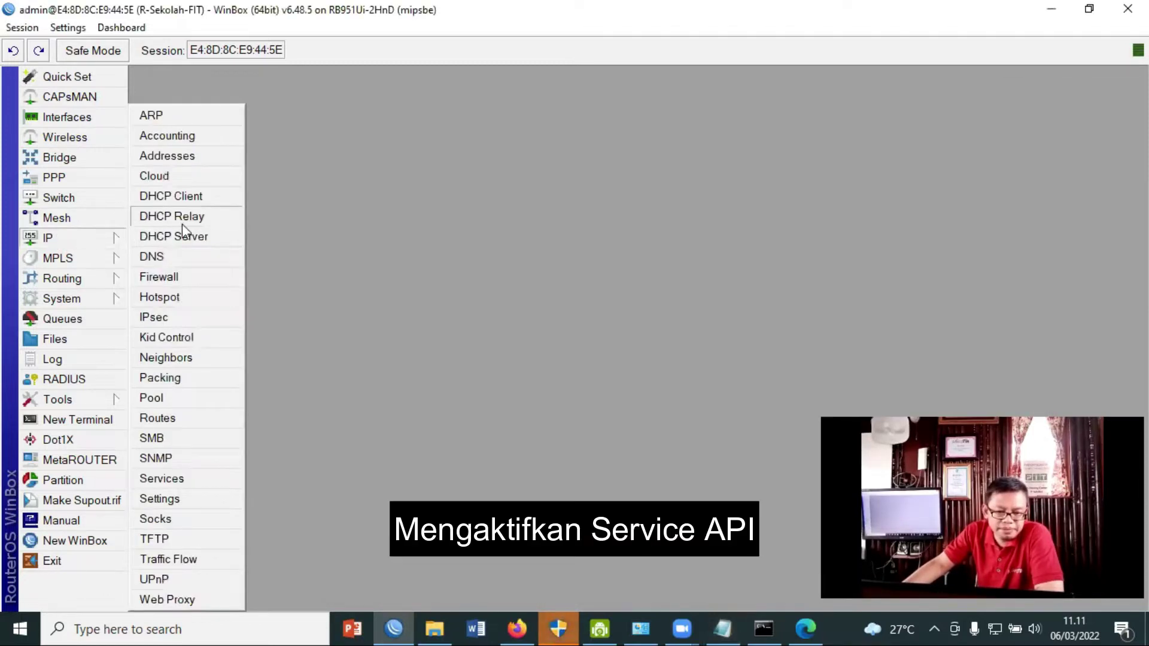
In IP Services, disable the api-ssl, ftp, ssh and telnet services.
left_click(191, 477)
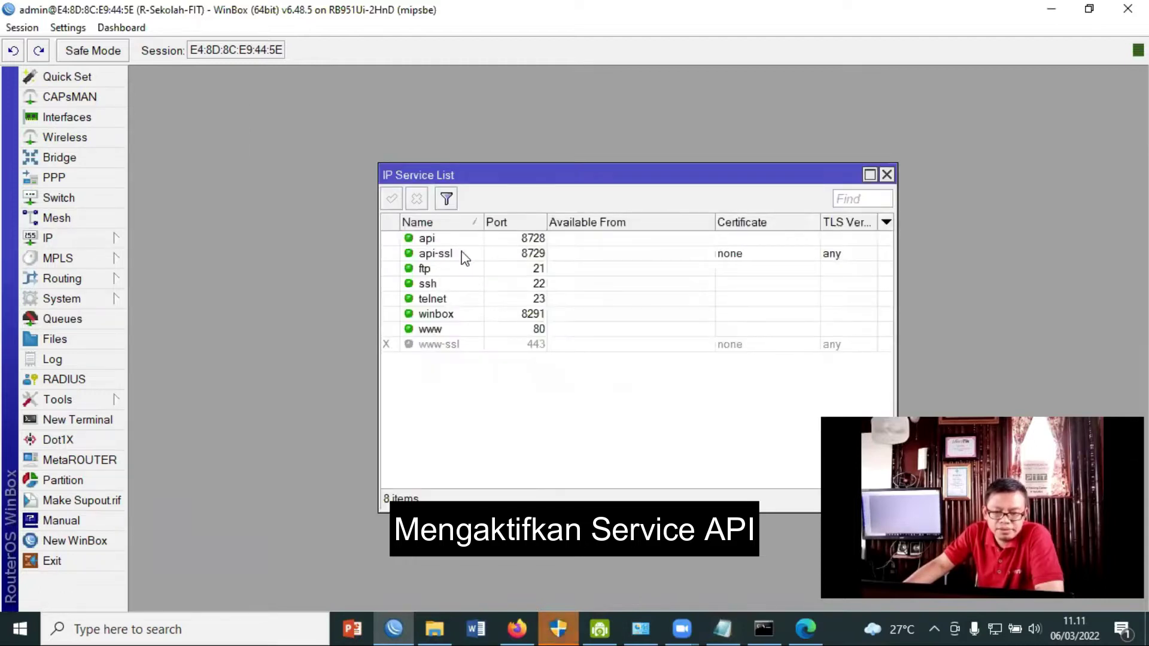
left_click_drag(518, 173, 443, 145)
left_click(429, 213)
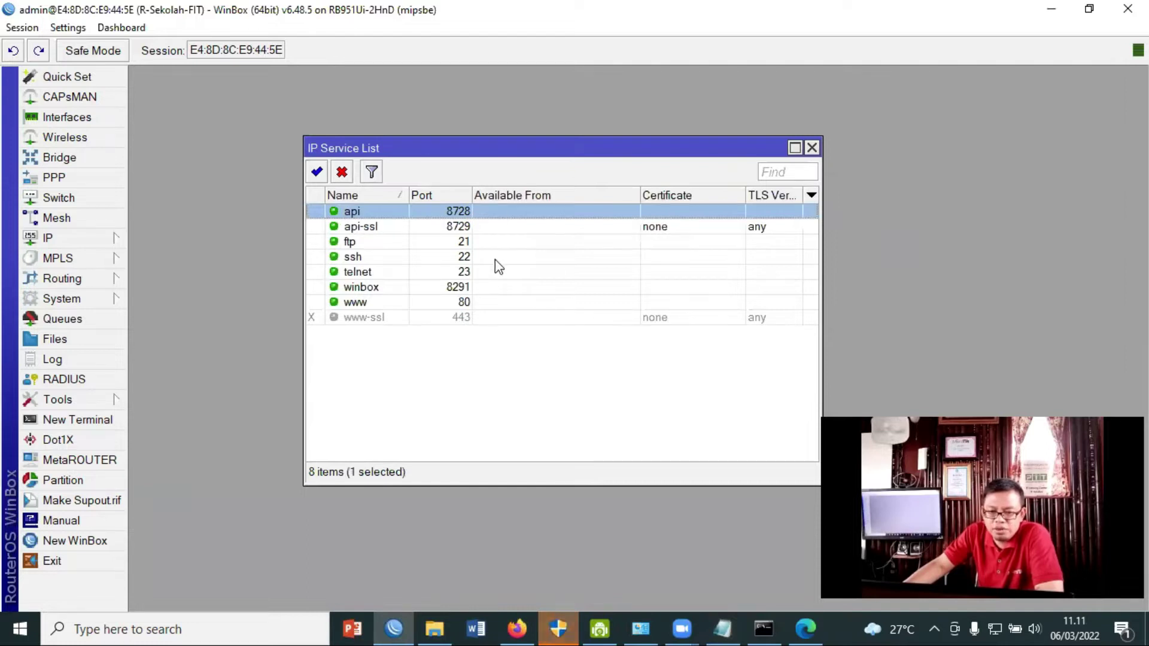
left_click(458, 227)
left_click(464, 273, "shift")
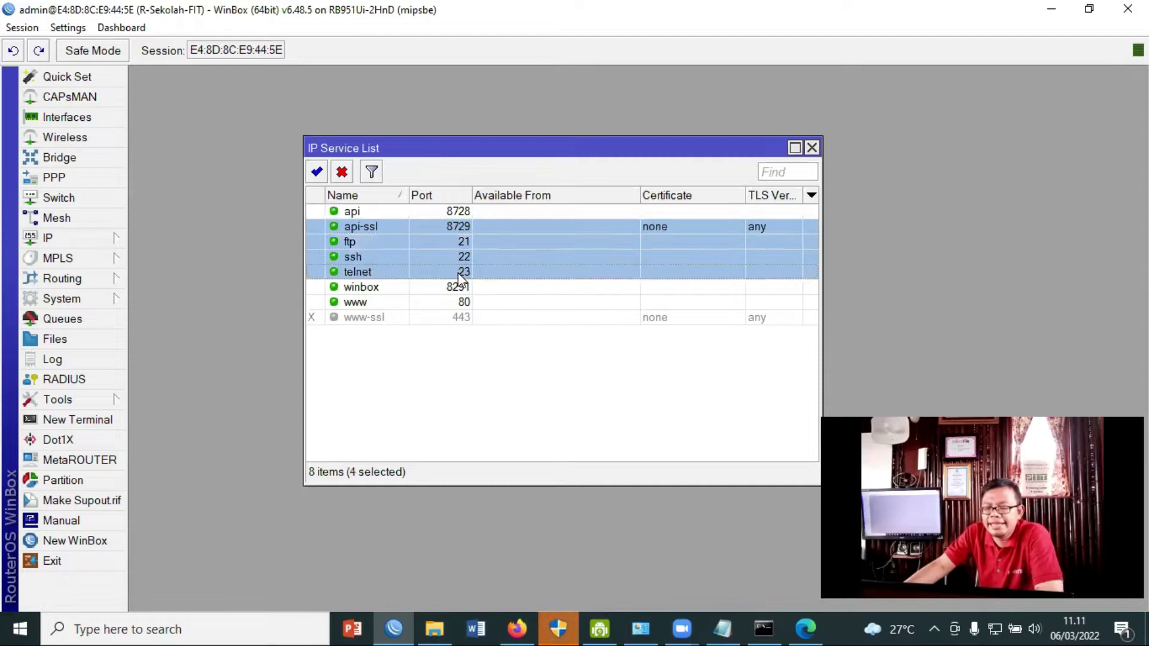
left_click(341, 173)
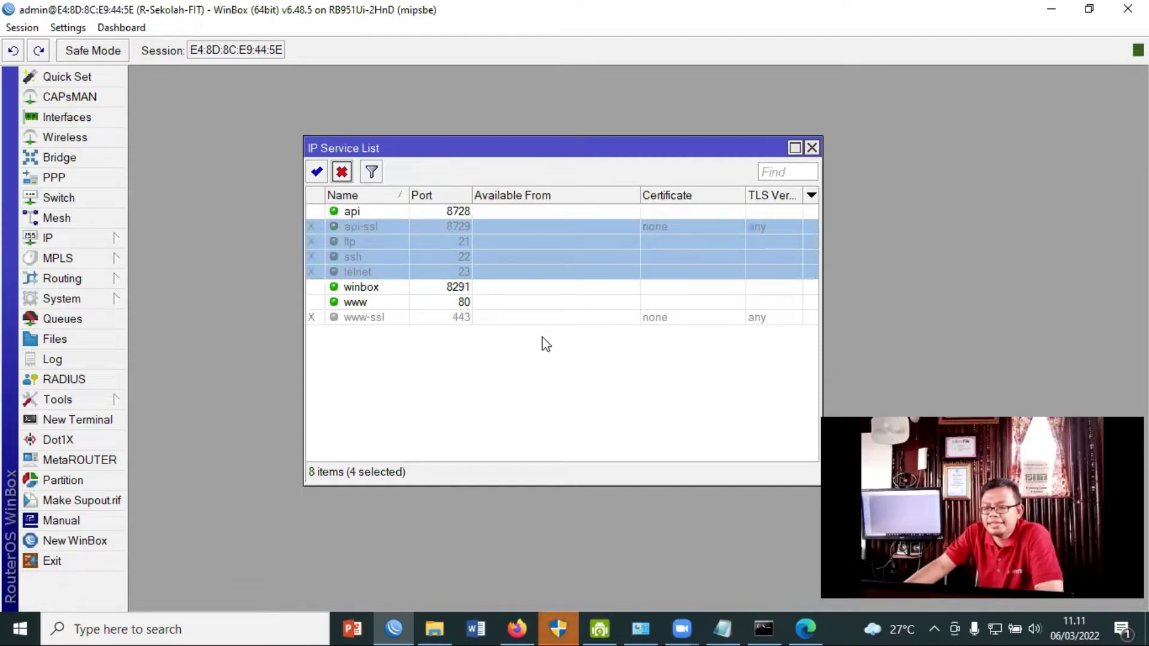
Change the winbox service port from 8291 to 9112.
left_click(458, 288)
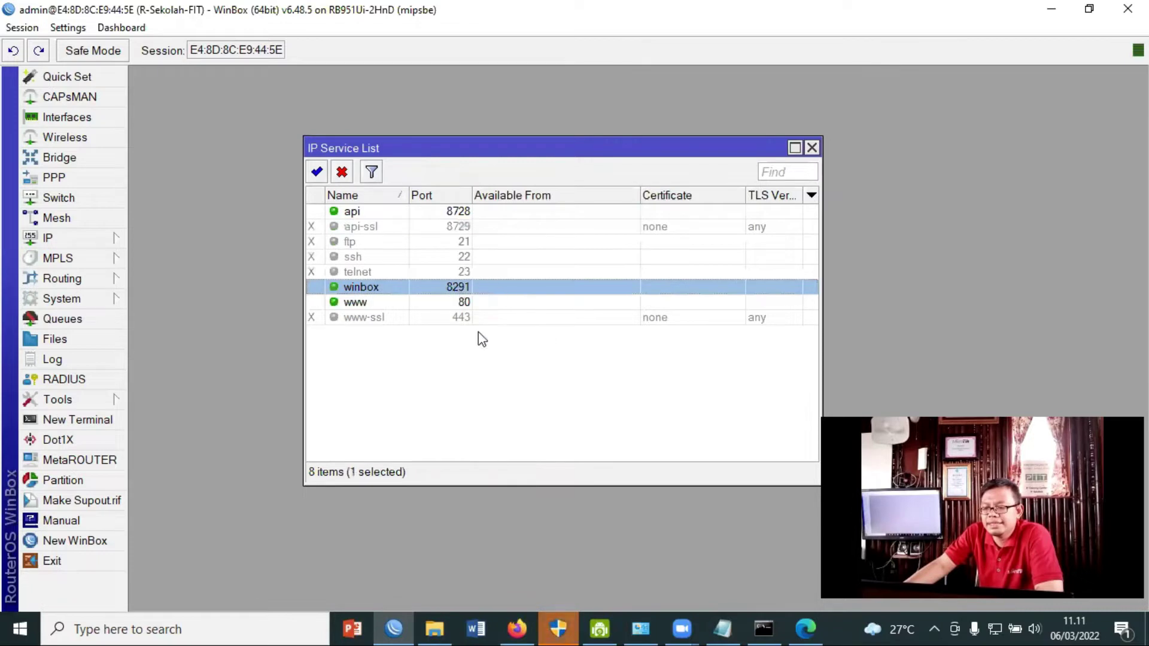
double_click(458, 291)
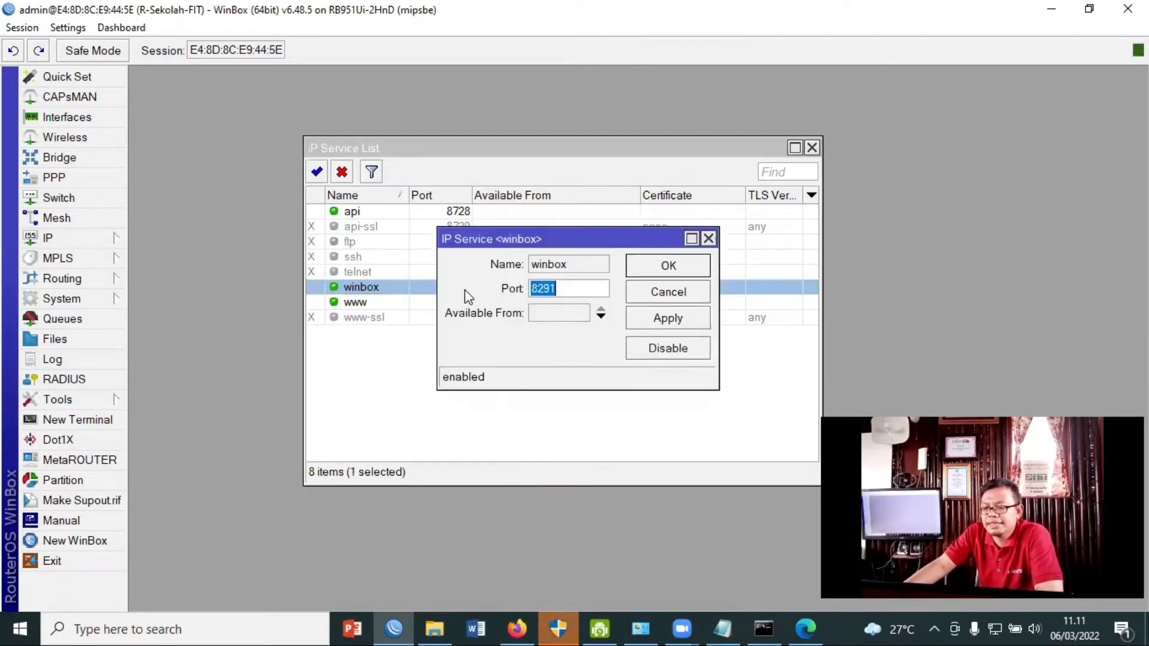
double_click(553, 290)
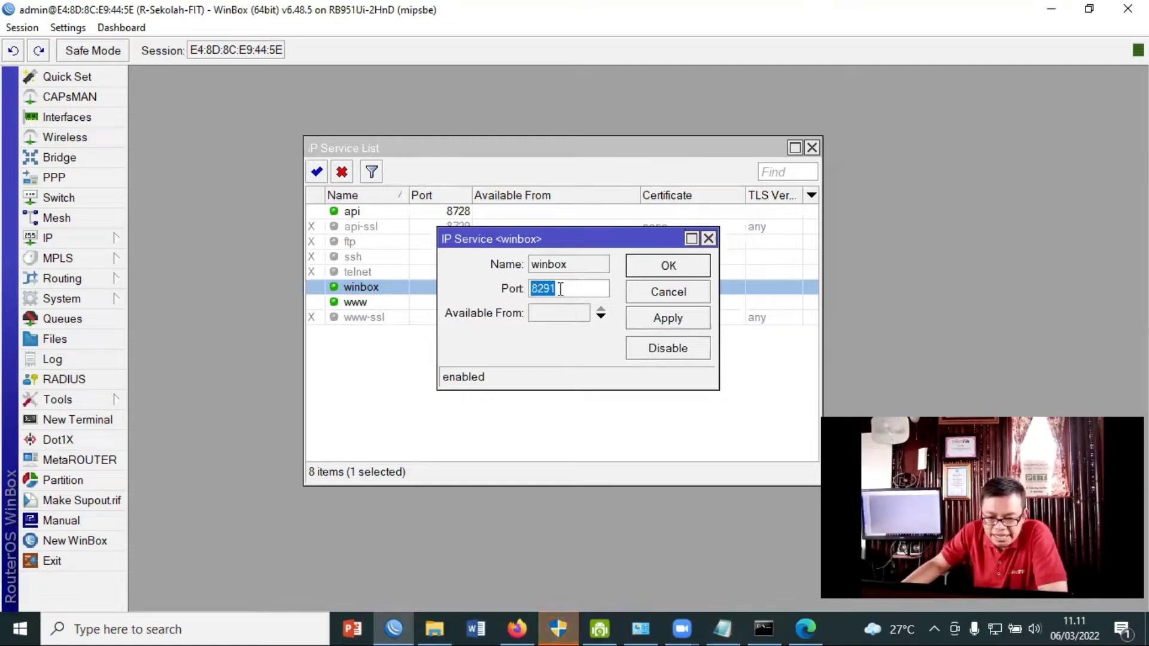
type("9")
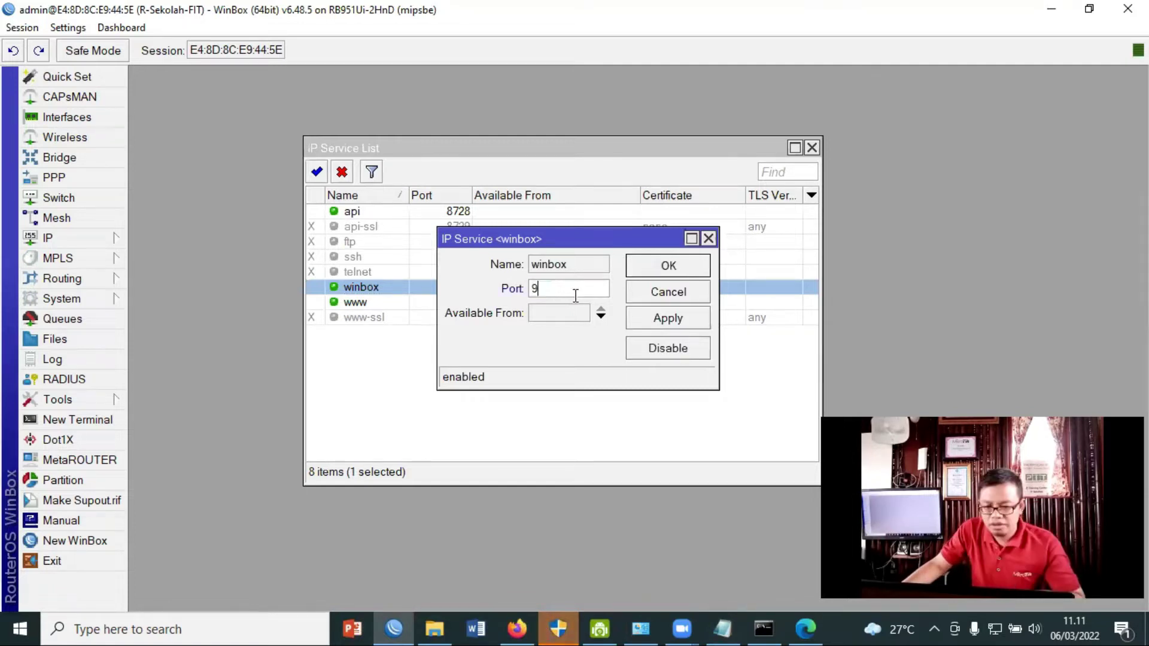
type("112")
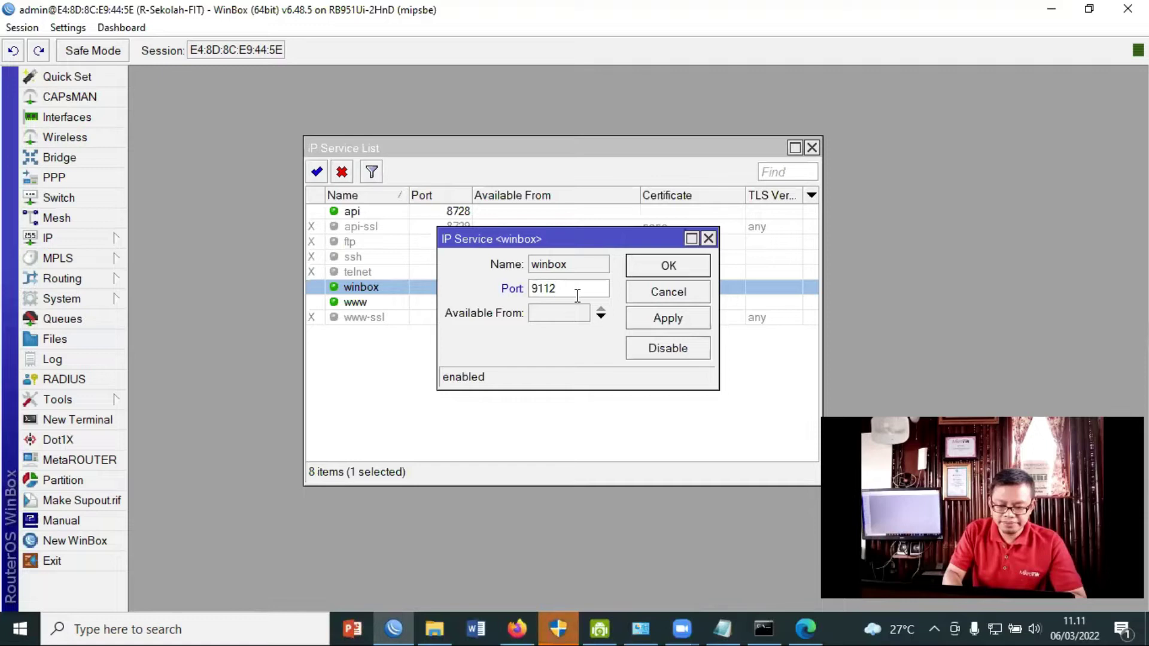
left_click(662, 266)
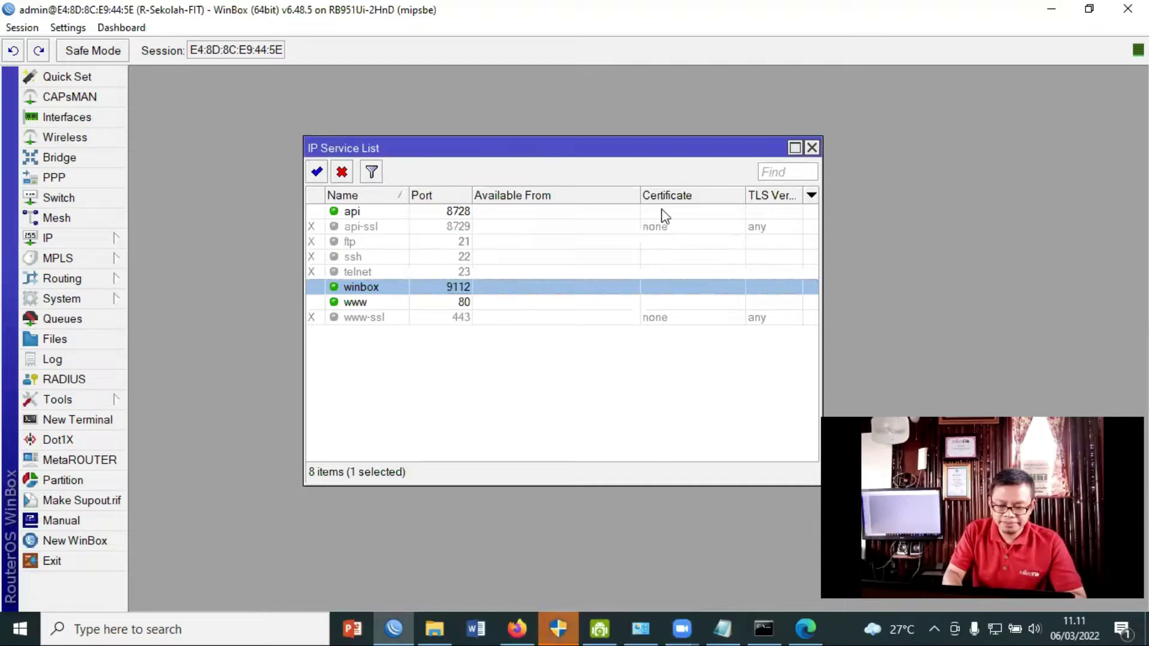
Change the www service port from 80 to 82 and close the service list.
left_click(465, 304)
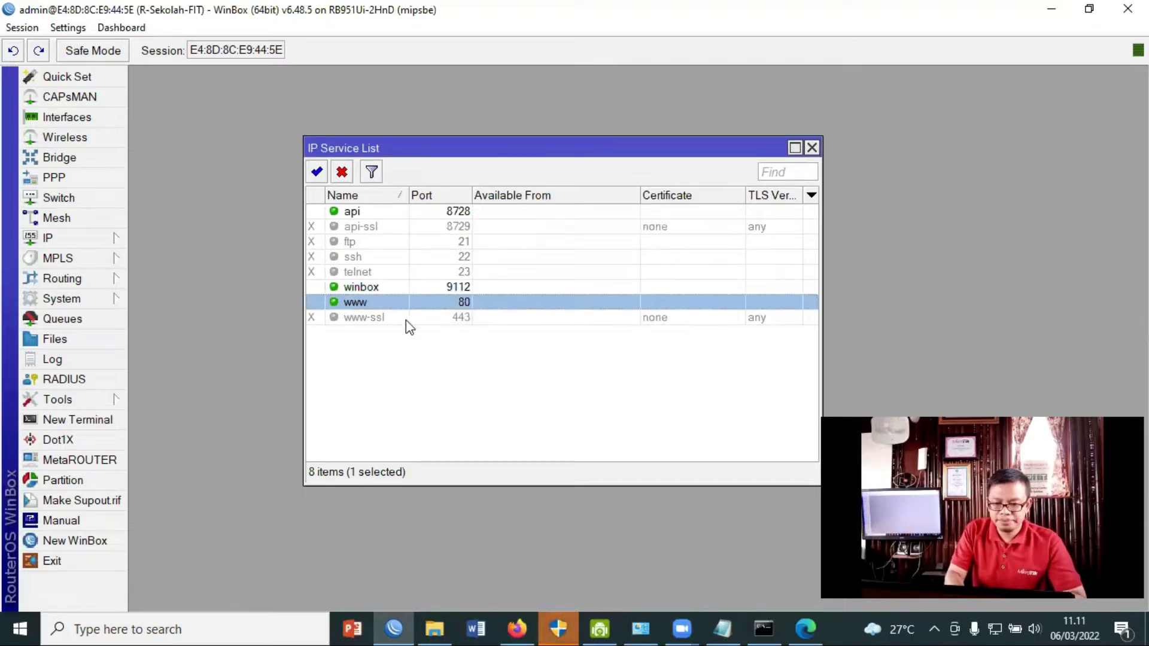
double_click(460, 303)
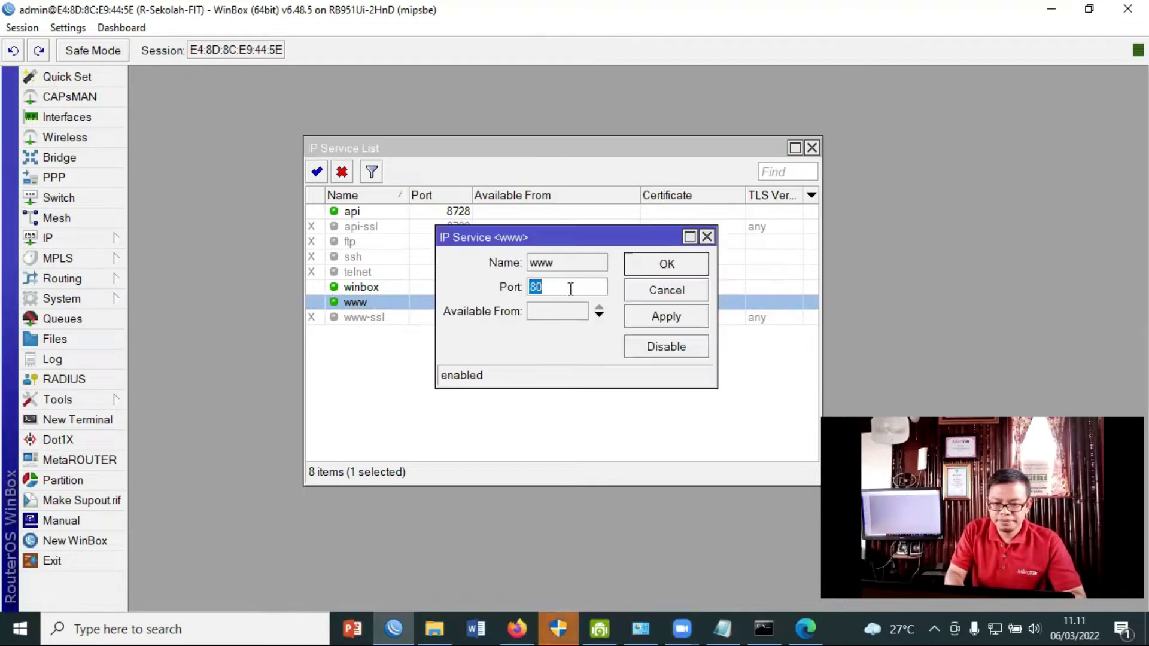
left_click_drag(569, 287, 522, 289)
type("8")
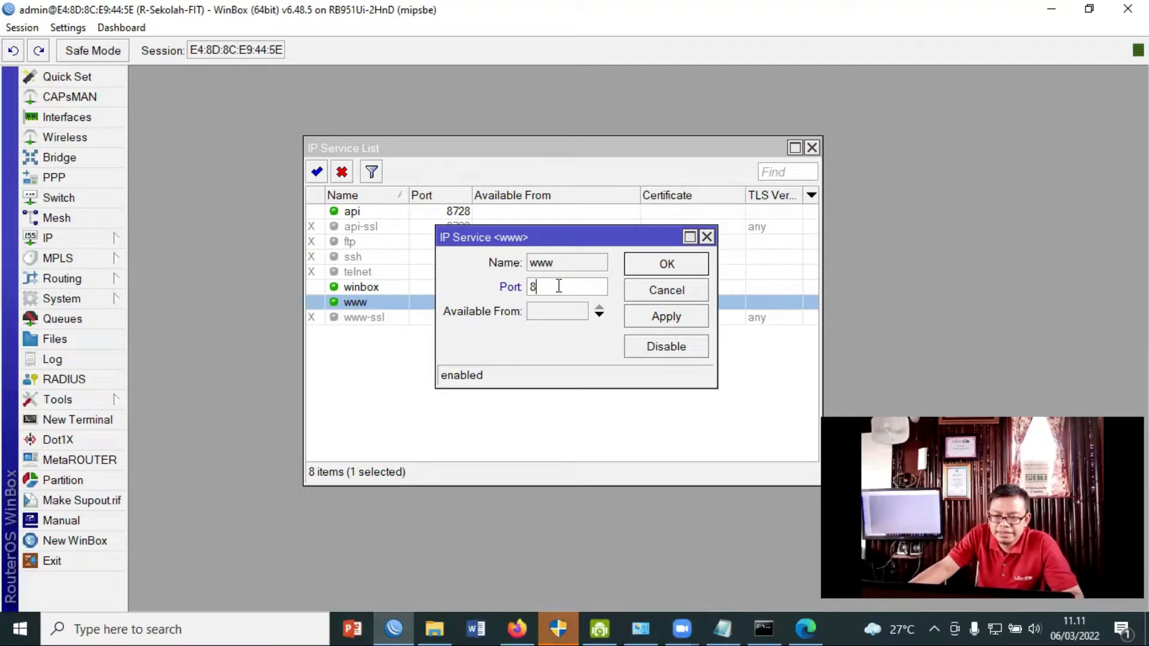
left_click(636, 263)
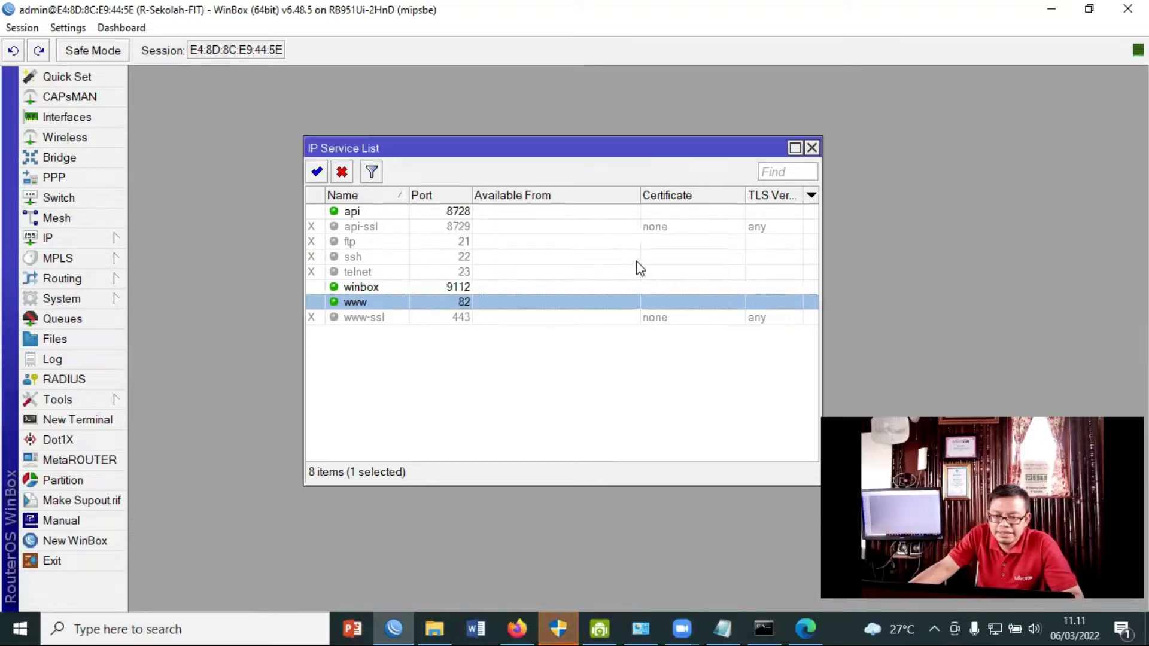
left_click(537, 380)
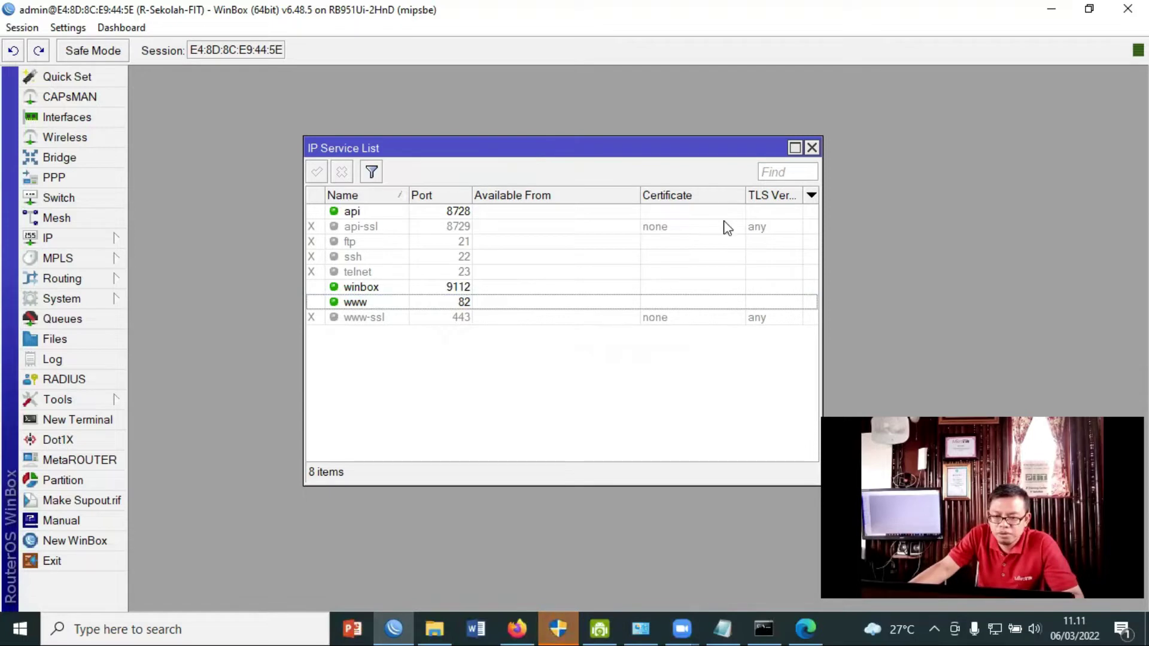
left_click(812, 148)
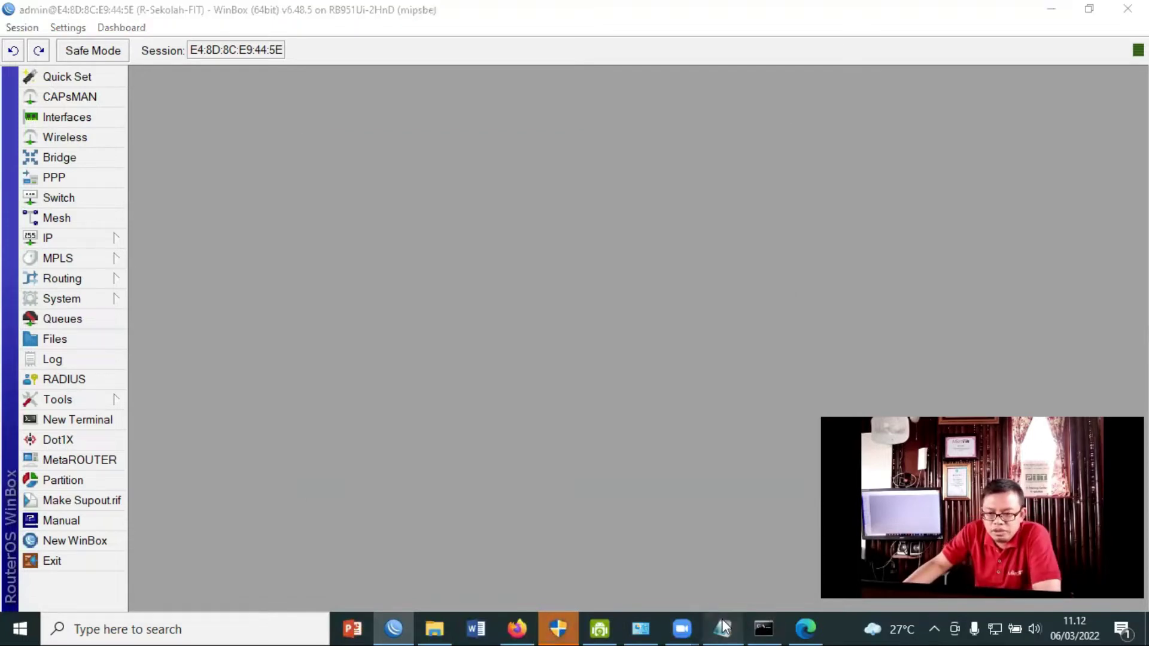
left_click(723, 628)
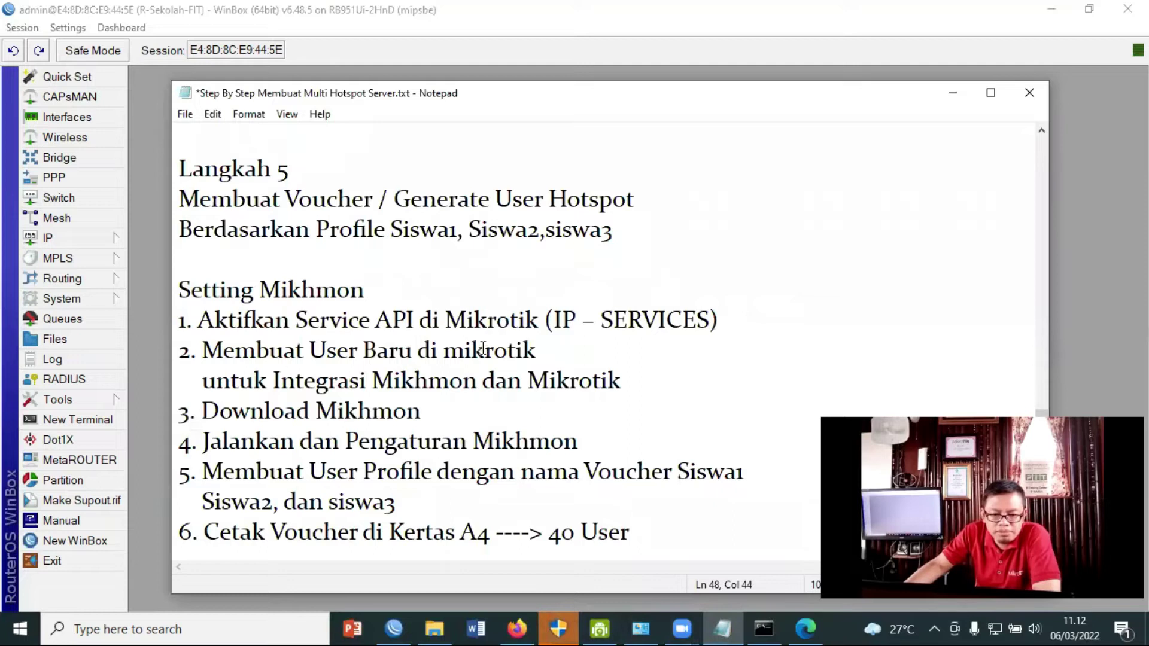
left_click_drag(623, 386, 193, 358)
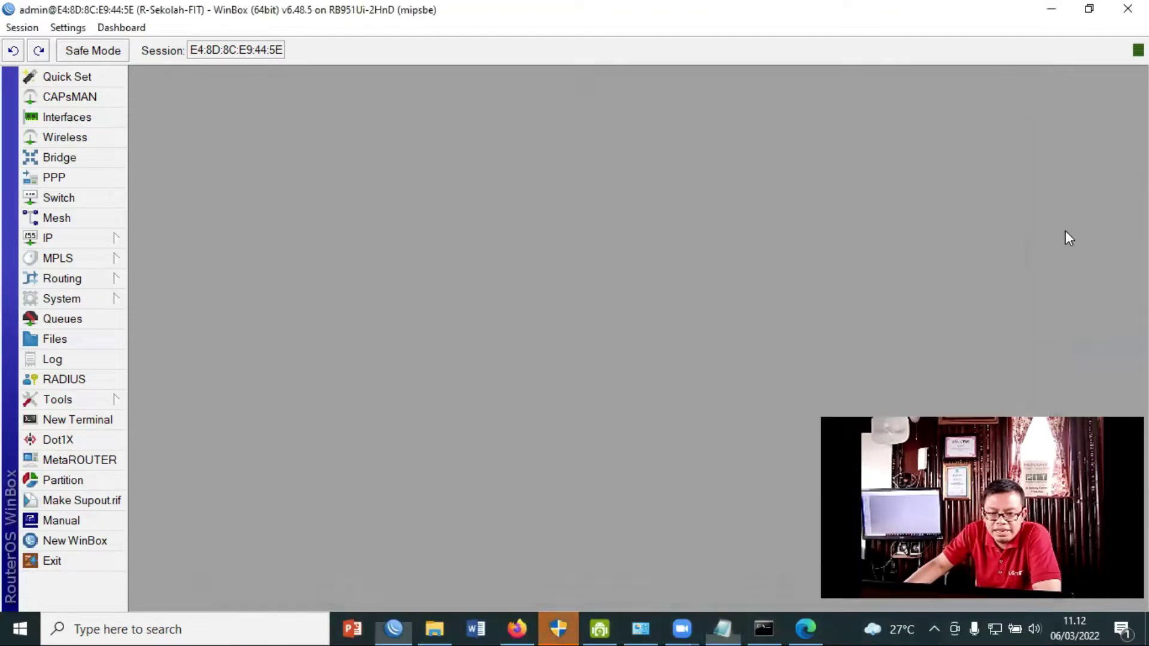
left_click(953, 93)
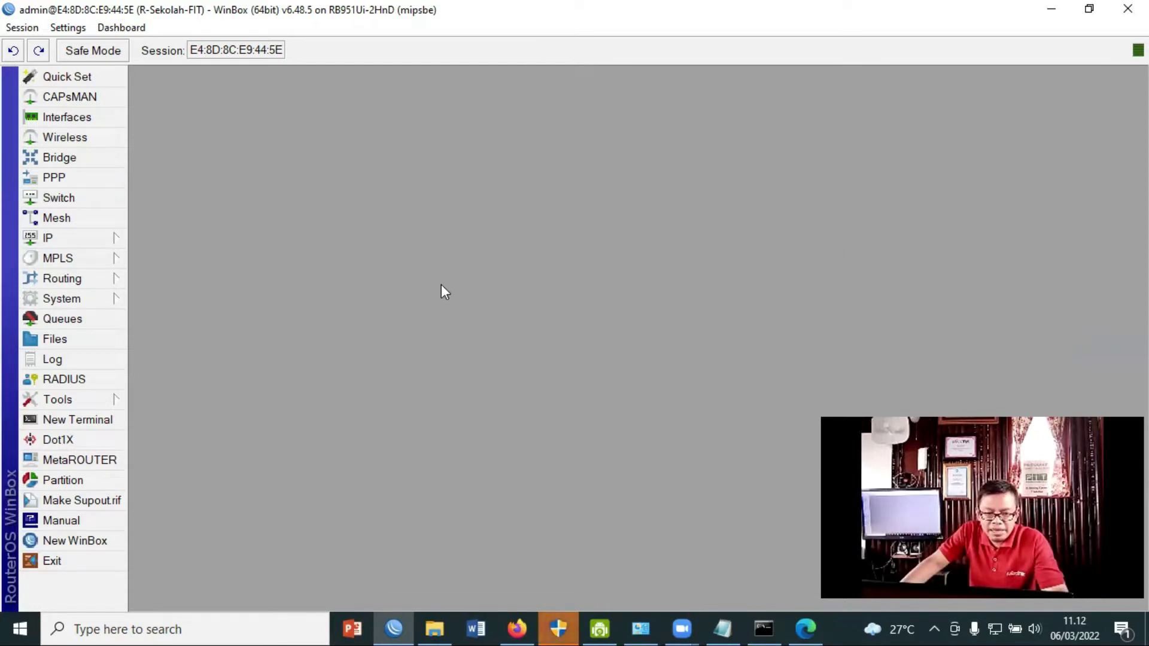
Add router user 'mik' in the full group with a password via System > Users.
left_click(80, 300)
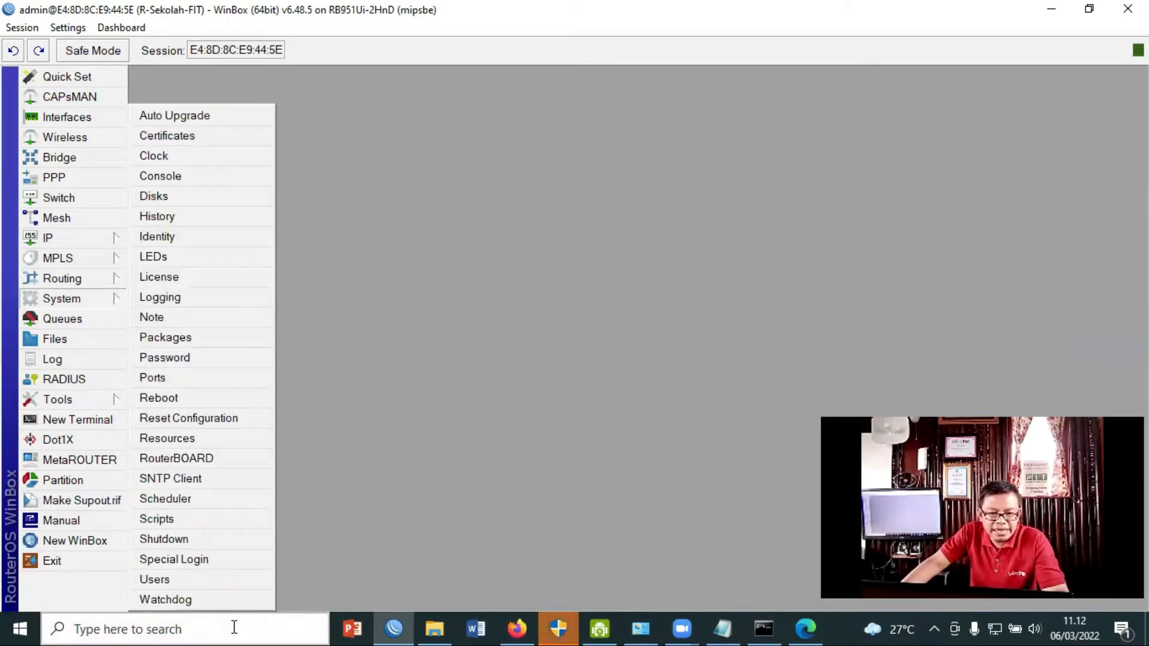
left_click(154, 580)
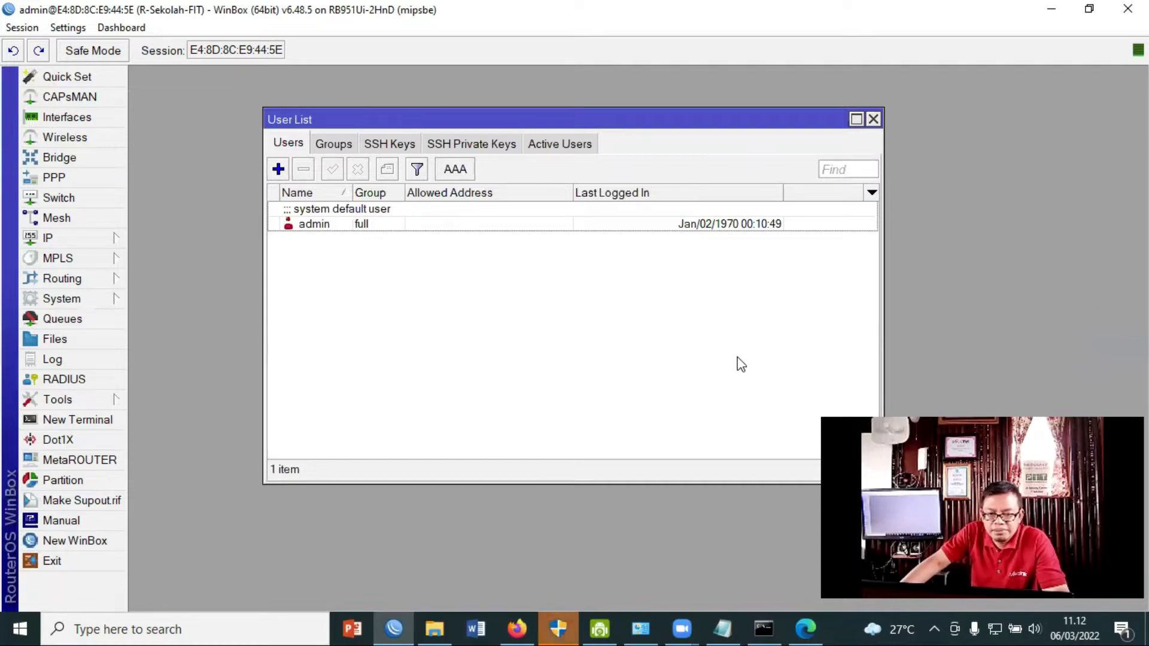
left_click(278, 169)
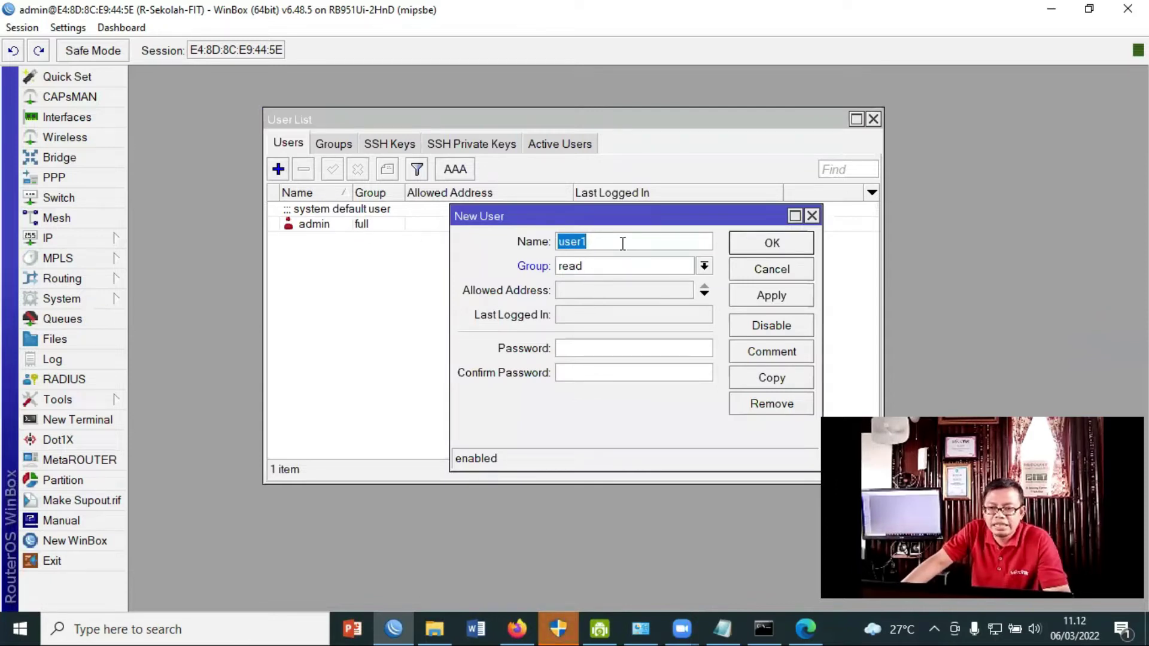
type("m")
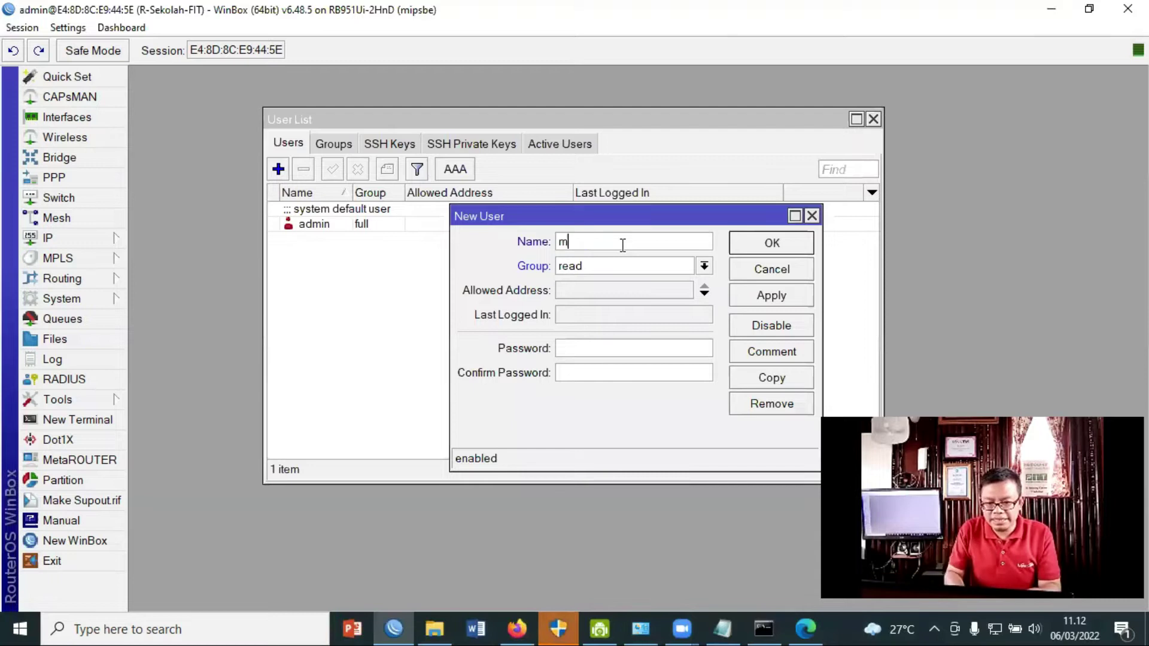
type("ik")
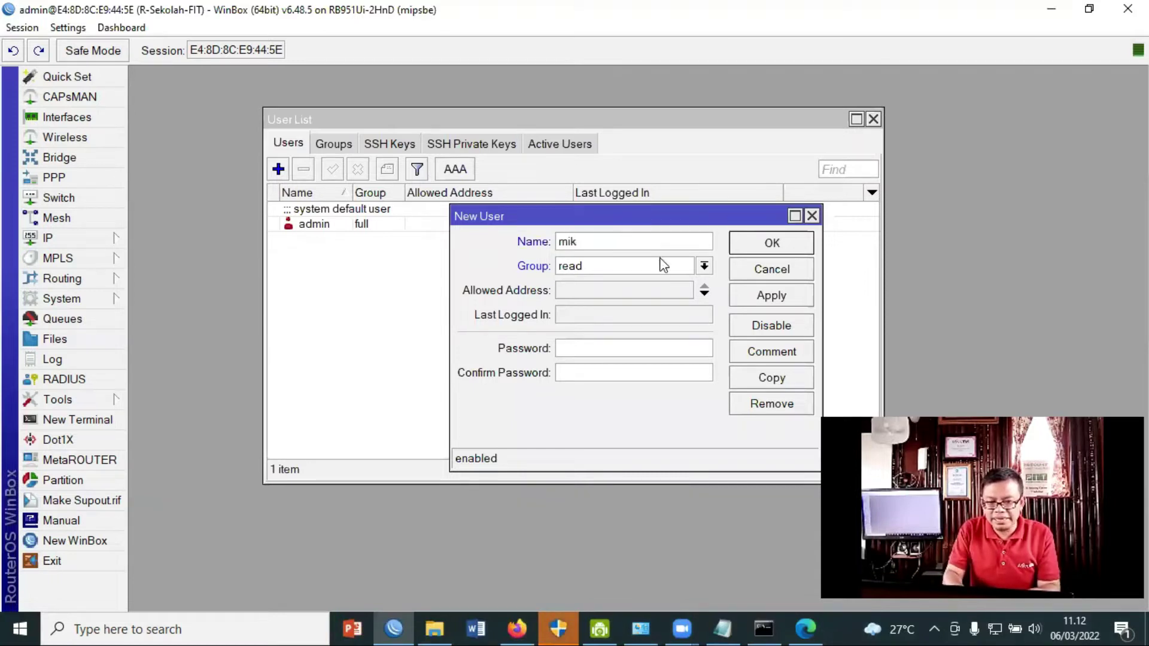
left_click(703, 267)
left_click(662, 283)
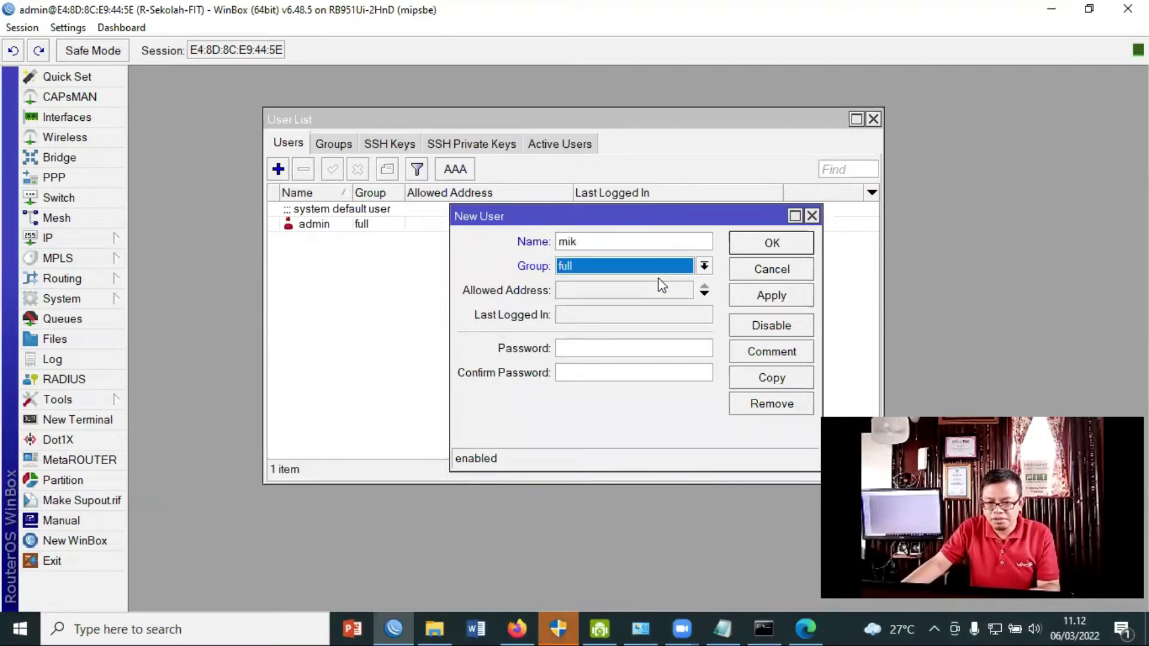
left_click(628, 353)
type("*")
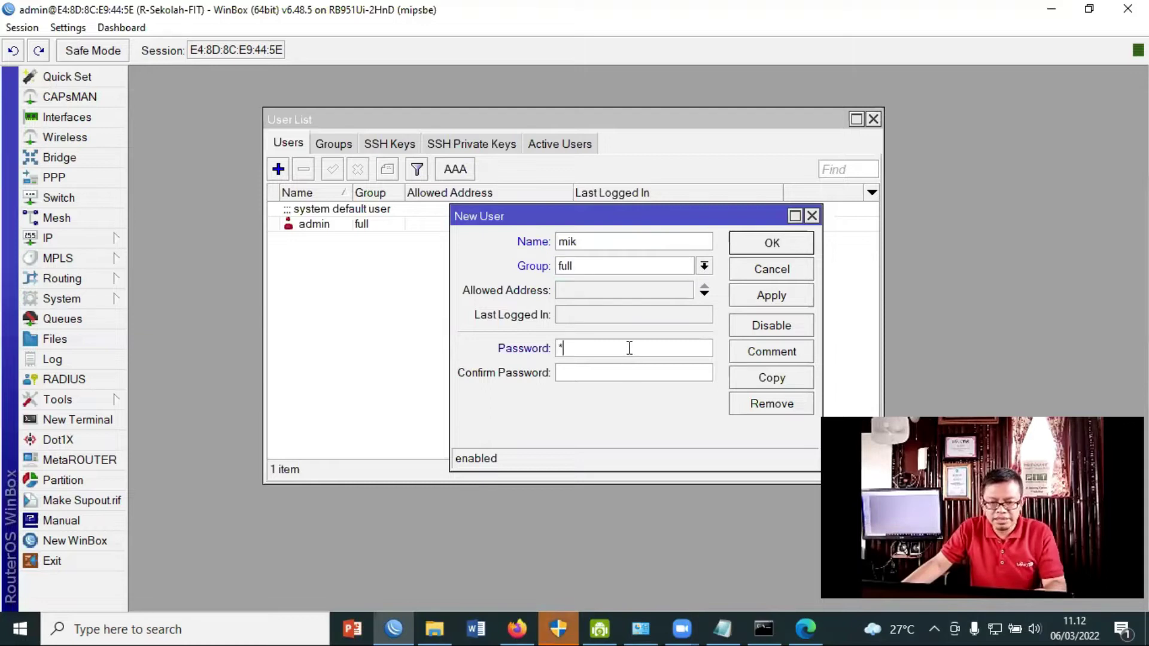
type("***")
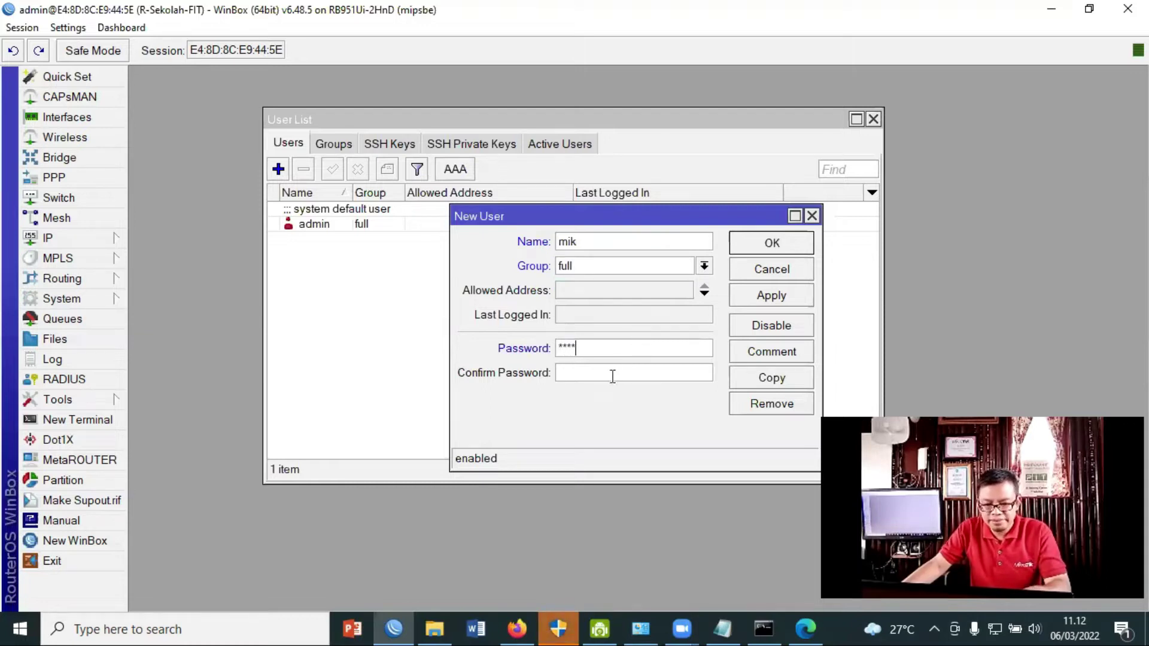
type("****")
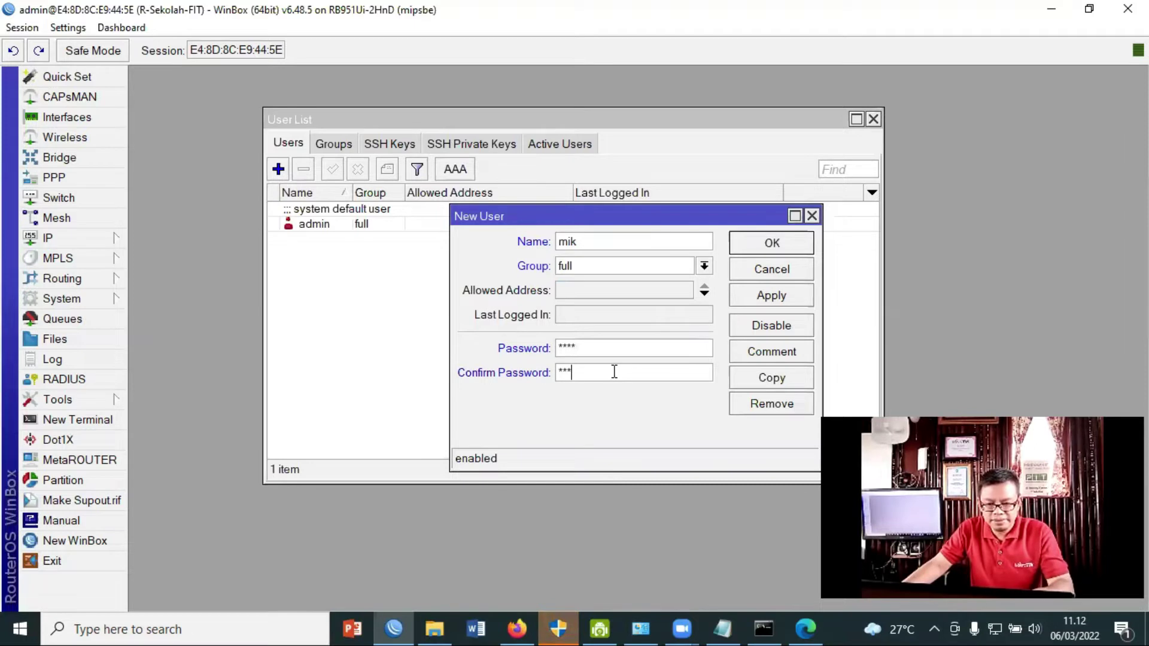
left_click(804, 296)
left_click(787, 243)
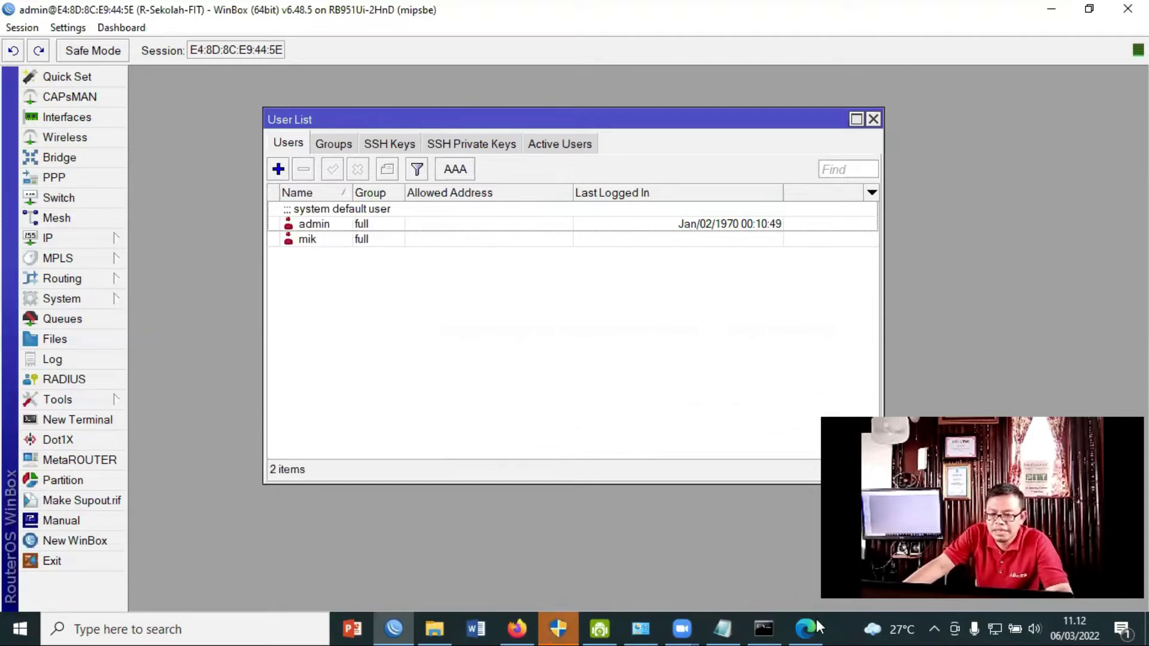
Highlight 'Download Mikhmon' in the Notepad notes, then bring the Laksa19 page forward in Firefox.
left_click(730, 619)
left_click(544, 405)
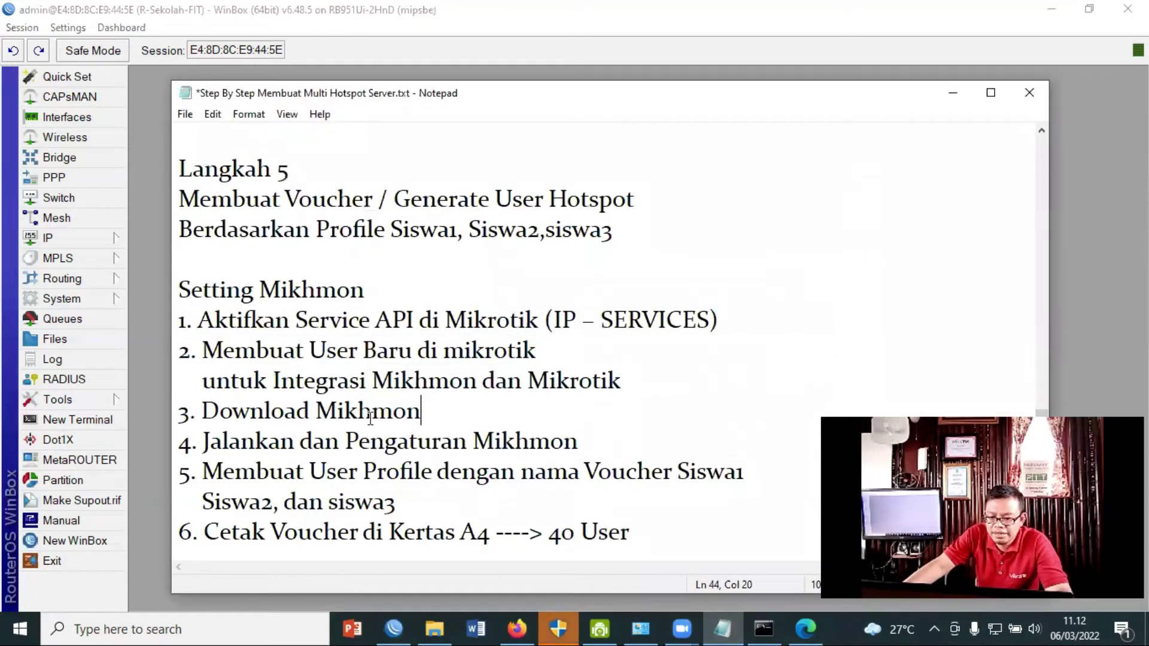
left_click_drag(448, 418, 201, 419)
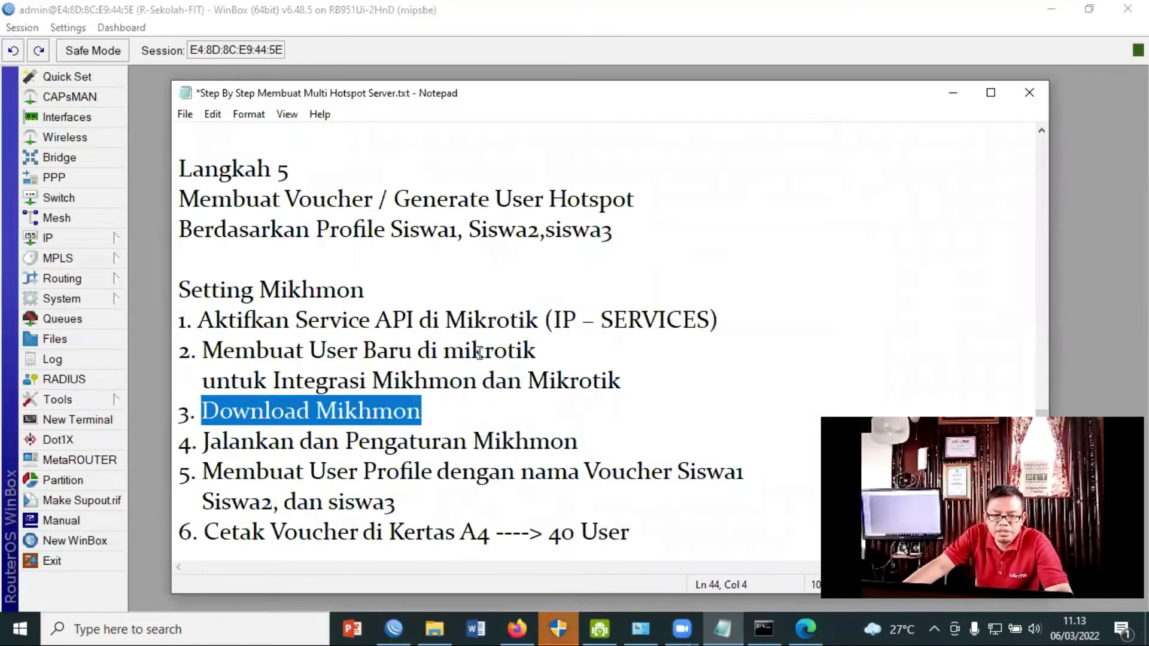
left_click(541, 626)
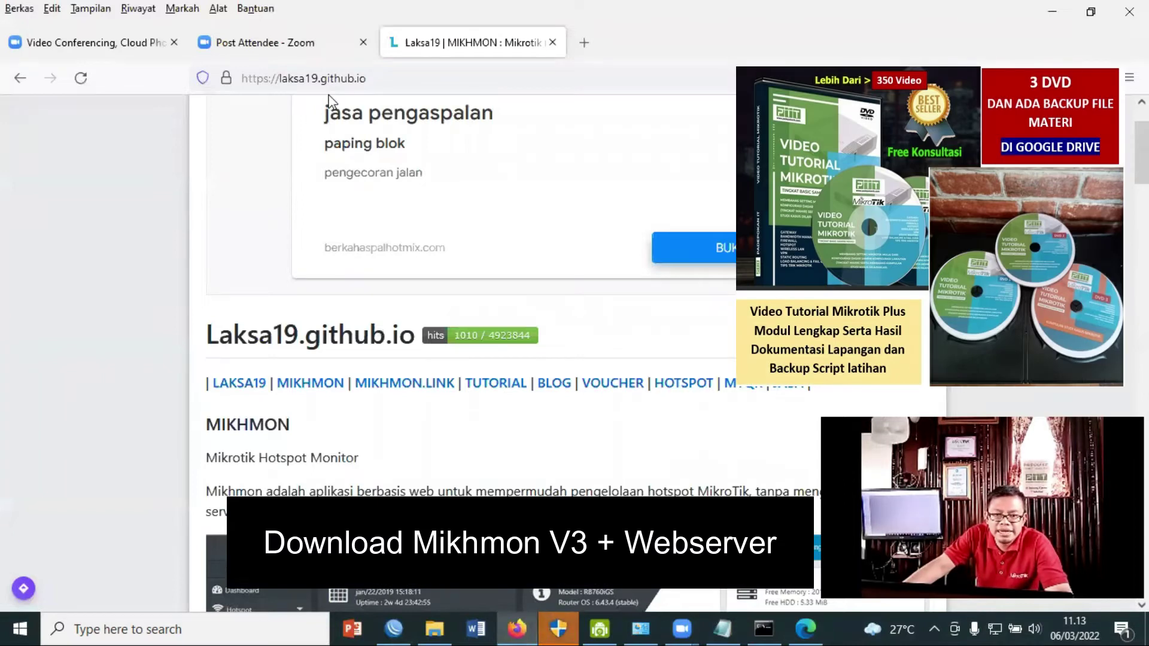
Open the MIKHMON page on laksa19.github.io and go to its Download Mikhmon V3 page.
left_click(368, 78)
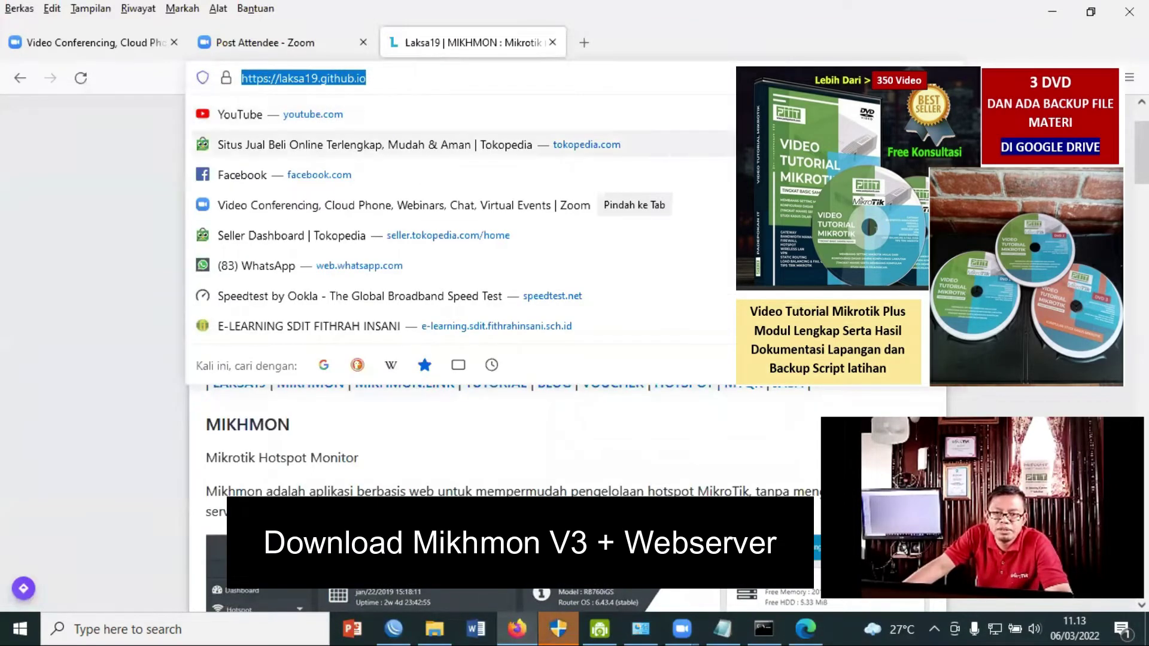
left_click(1000, 239)
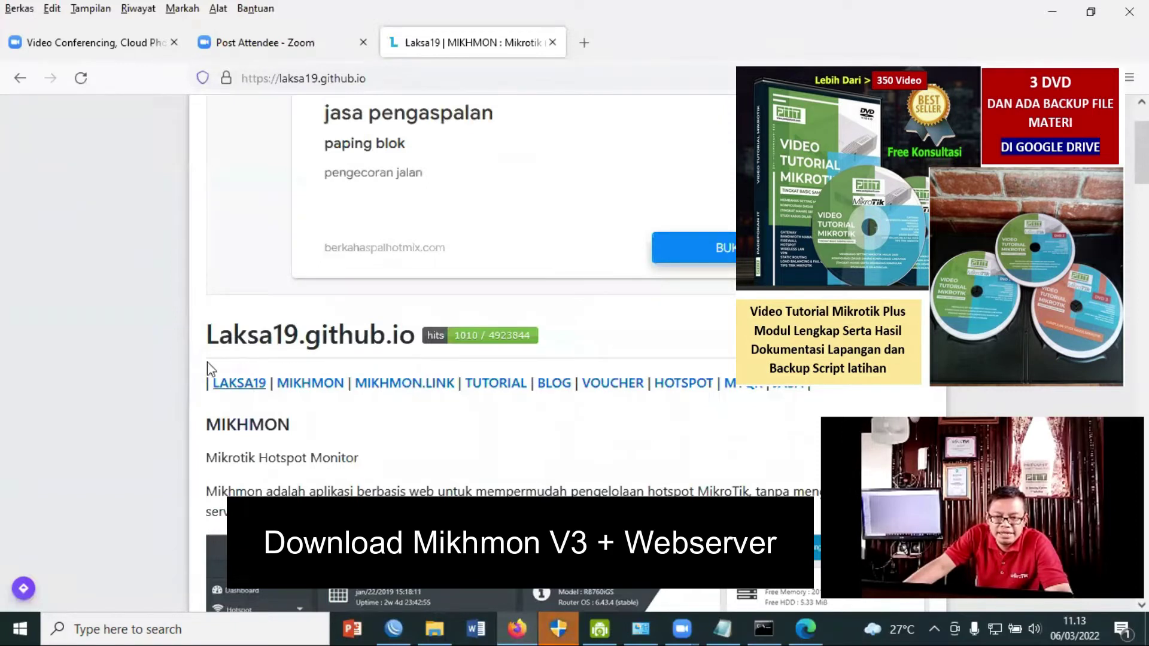
left_click(321, 384)
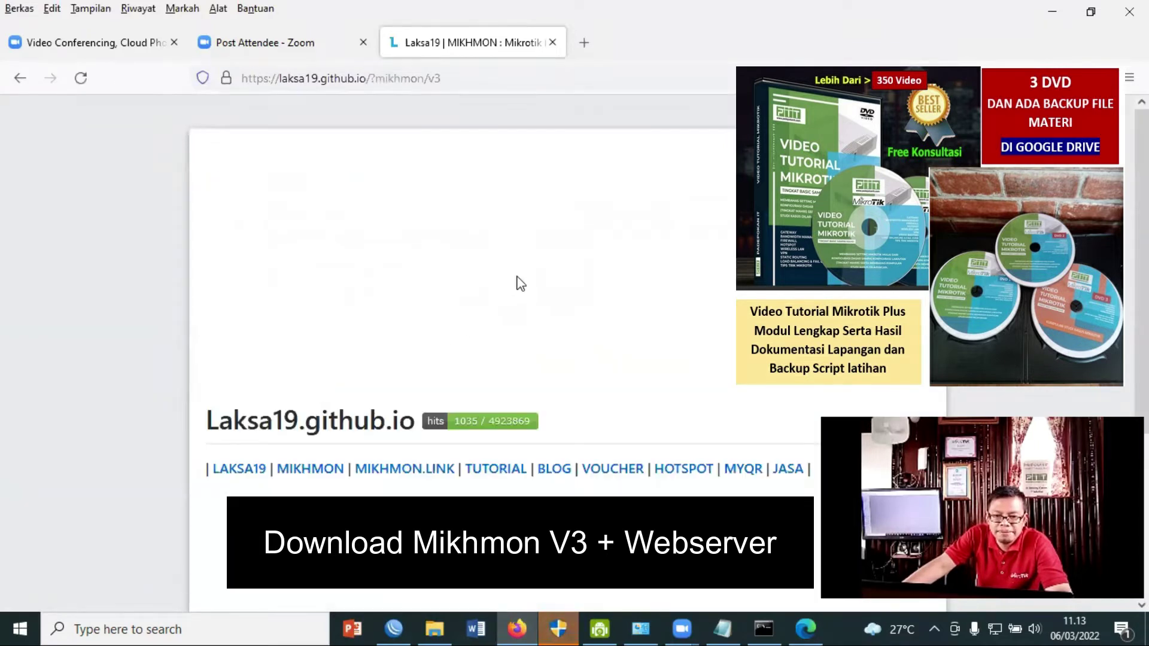
scroll(479, 297, "down", 4)
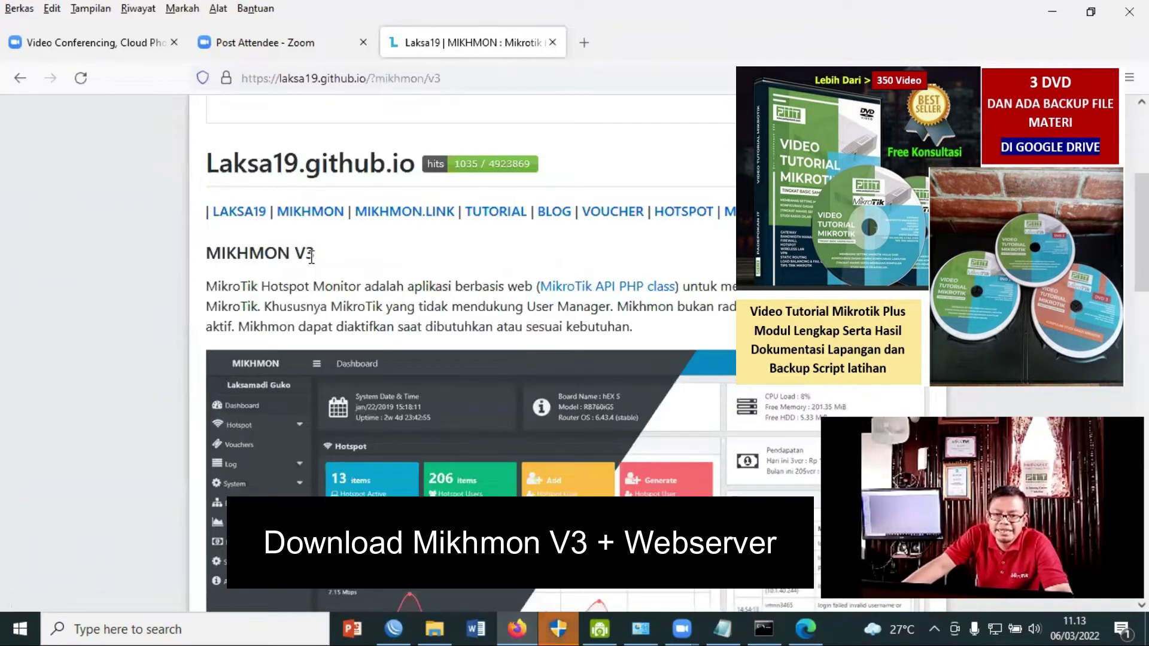
scroll(461, 291, "down", 1)
scroll(461, 287, "down", 12)
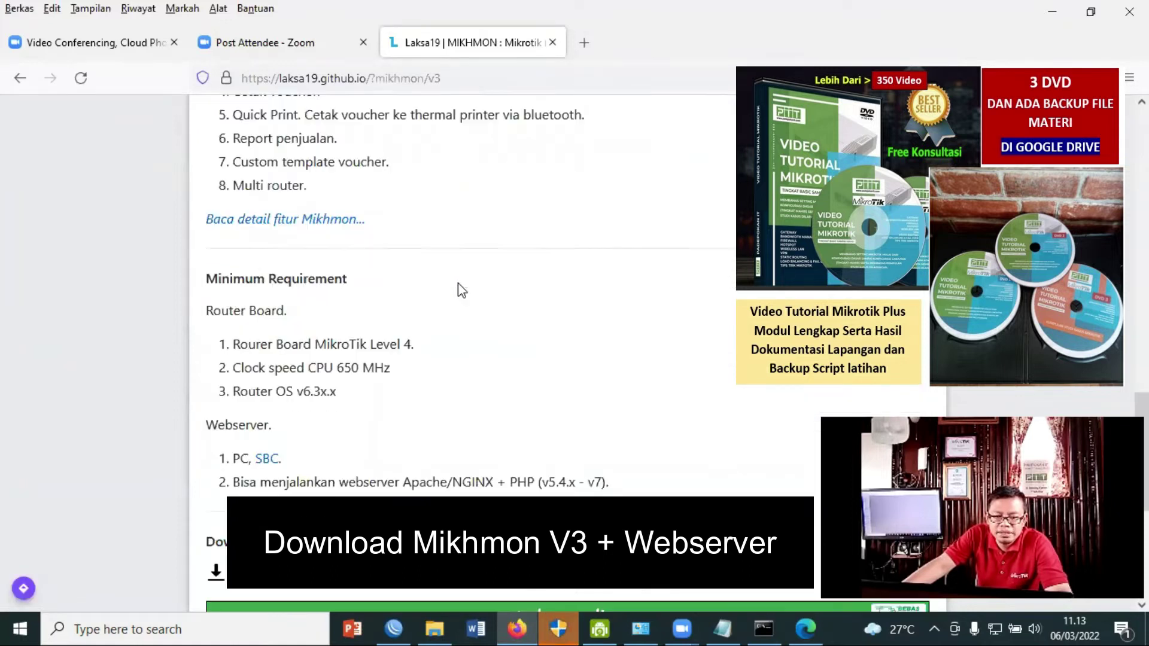
scroll(354, 463, "down", 2)
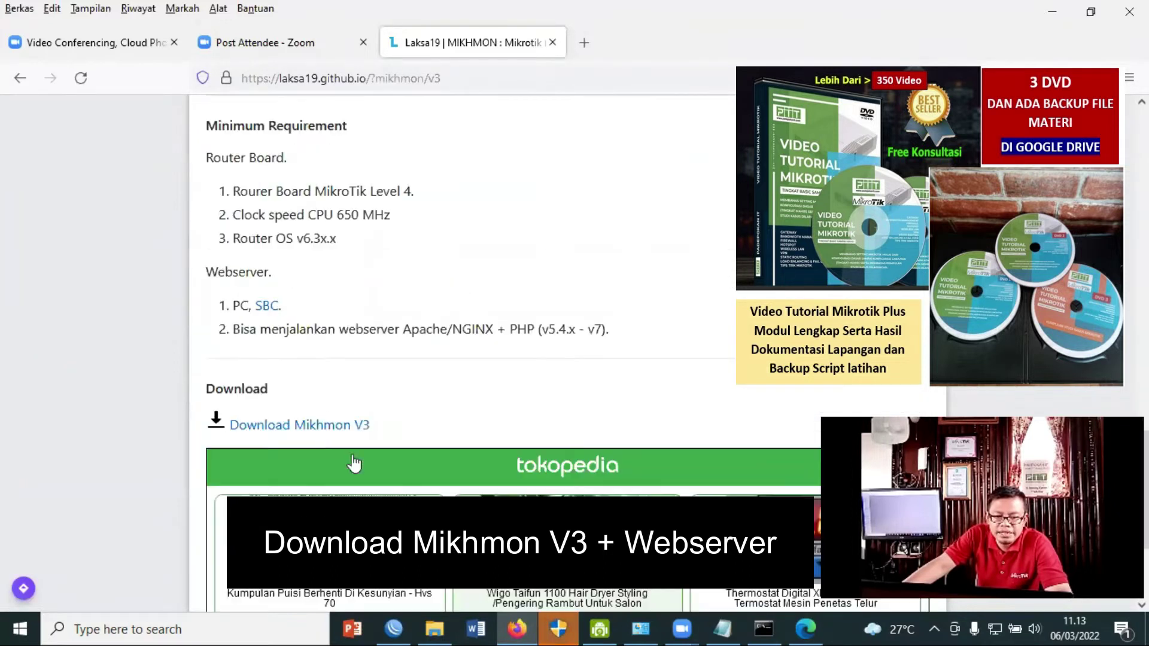
left_click(317, 427)
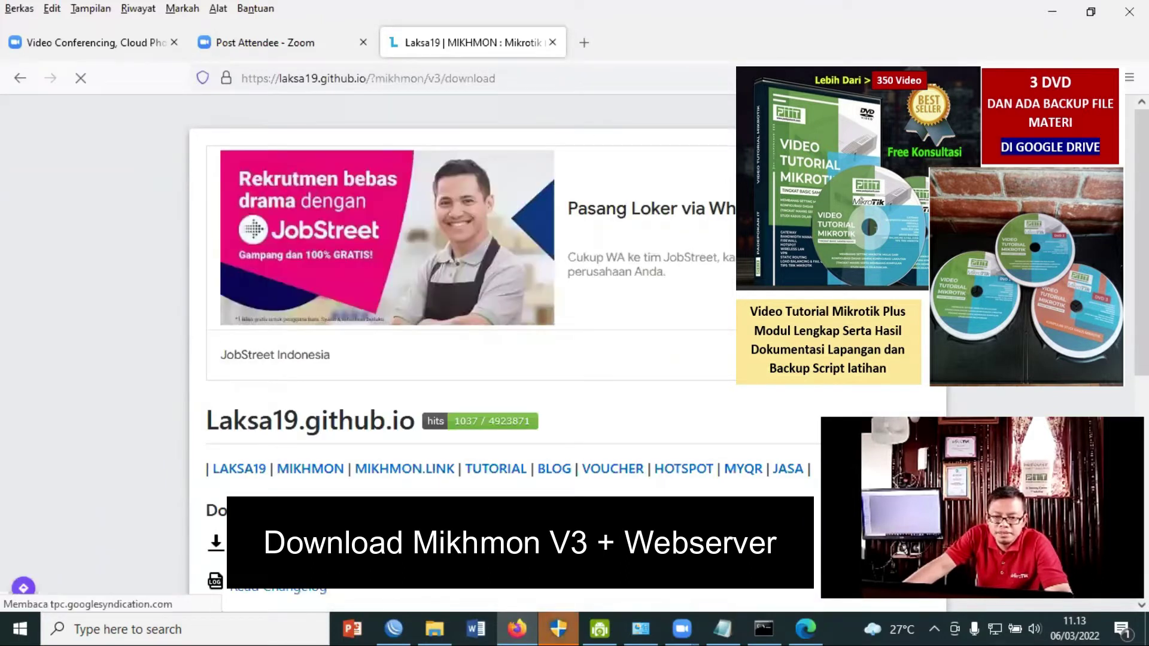
Download the MIKHMON V3 + Webserver package, mikhmonv3ws.zip, and show it in its folder.
scroll(316, 425, "down", 2)
scroll(323, 395, "down", 1)
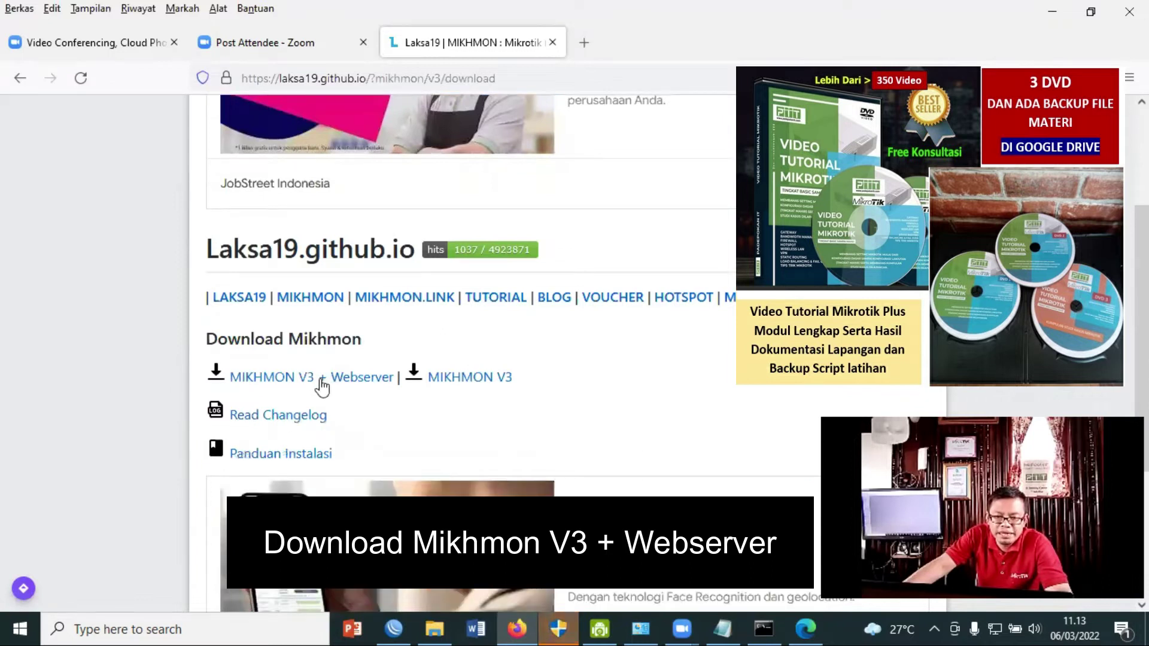
left_click(314, 382)
left_click(545, 373)
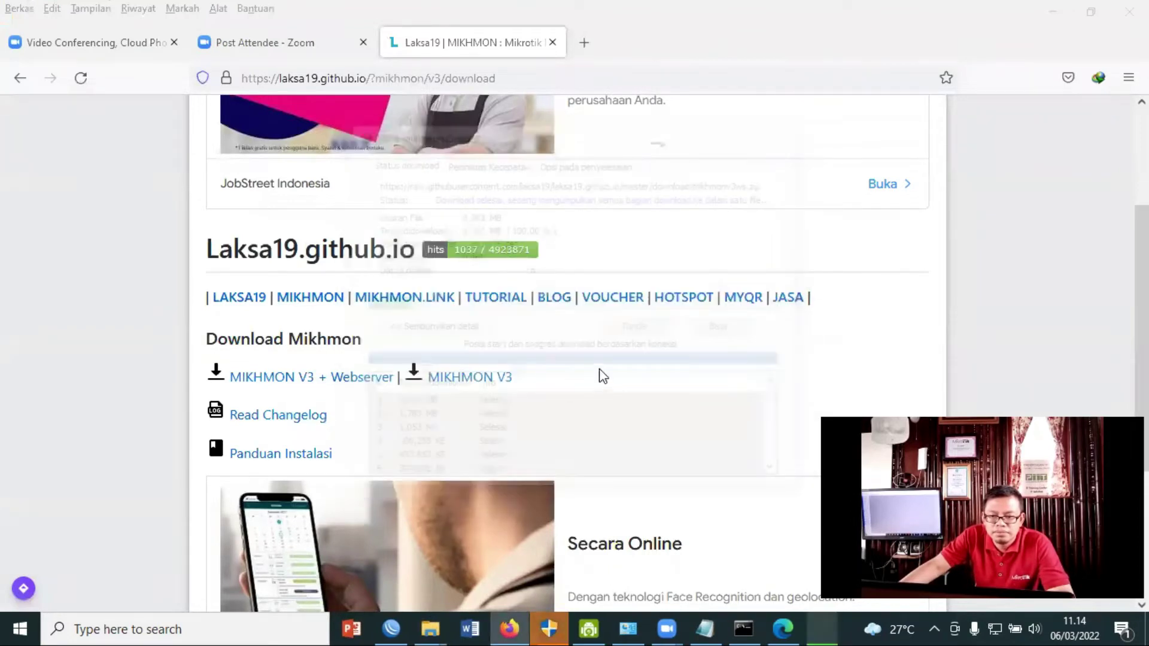
left_click(604, 368)
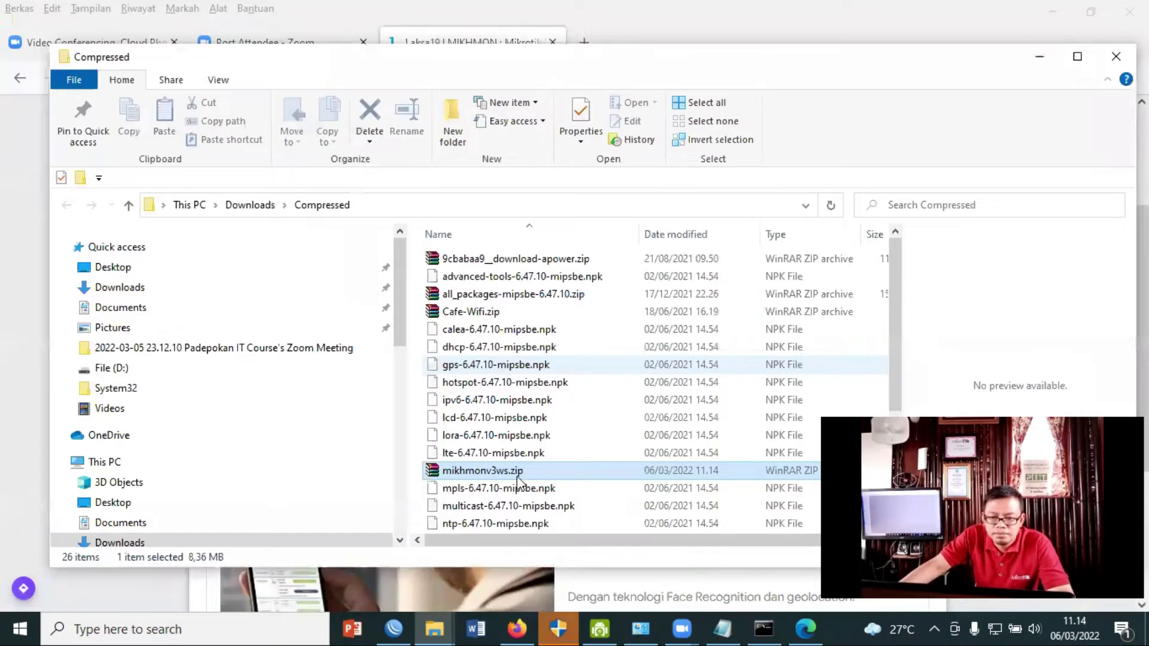
Move mikhmonv3ws.zip from Downloads into the Mikhon Hotspot folder.
right_click(512, 473)
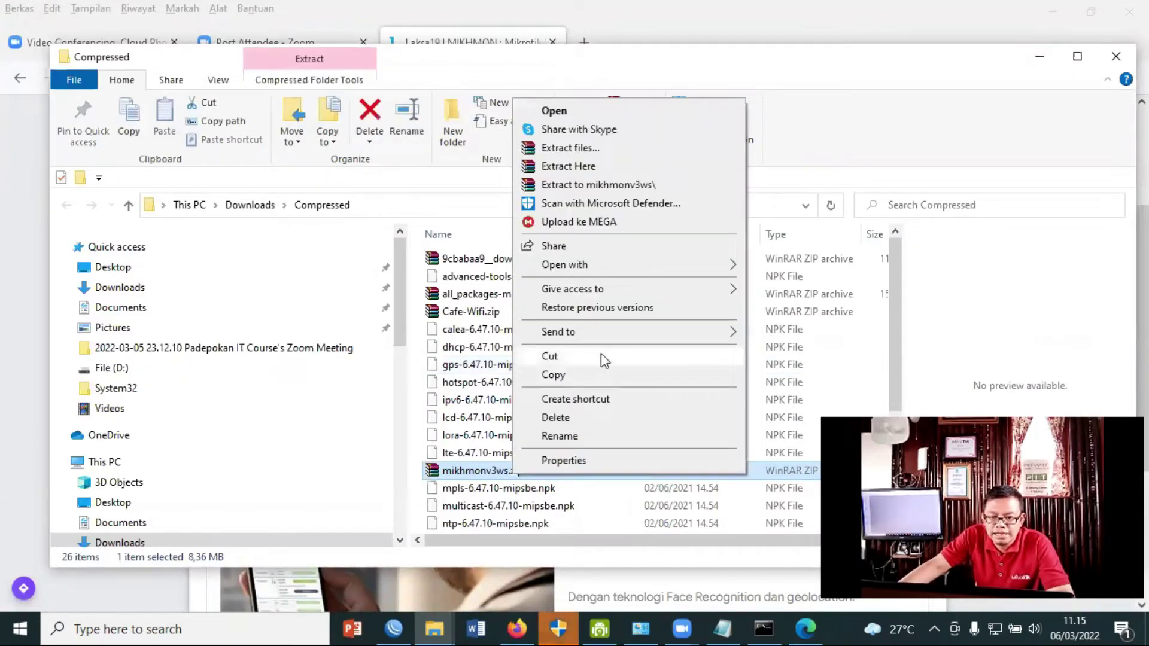
left_click(1082, 10)
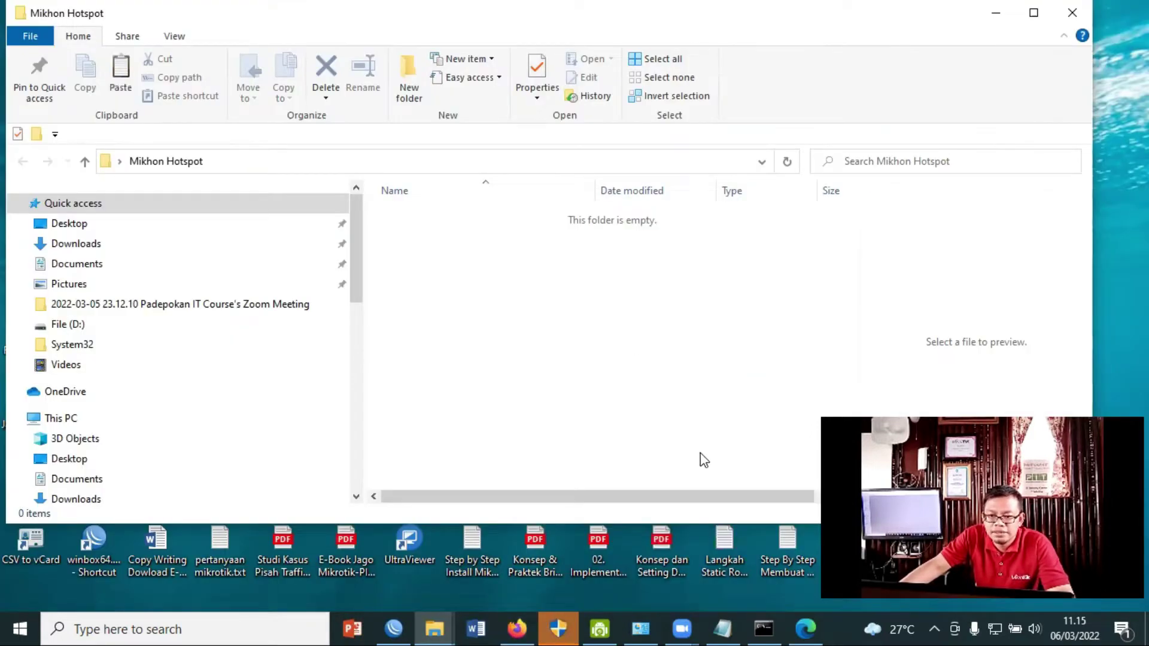
right_click(701, 459)
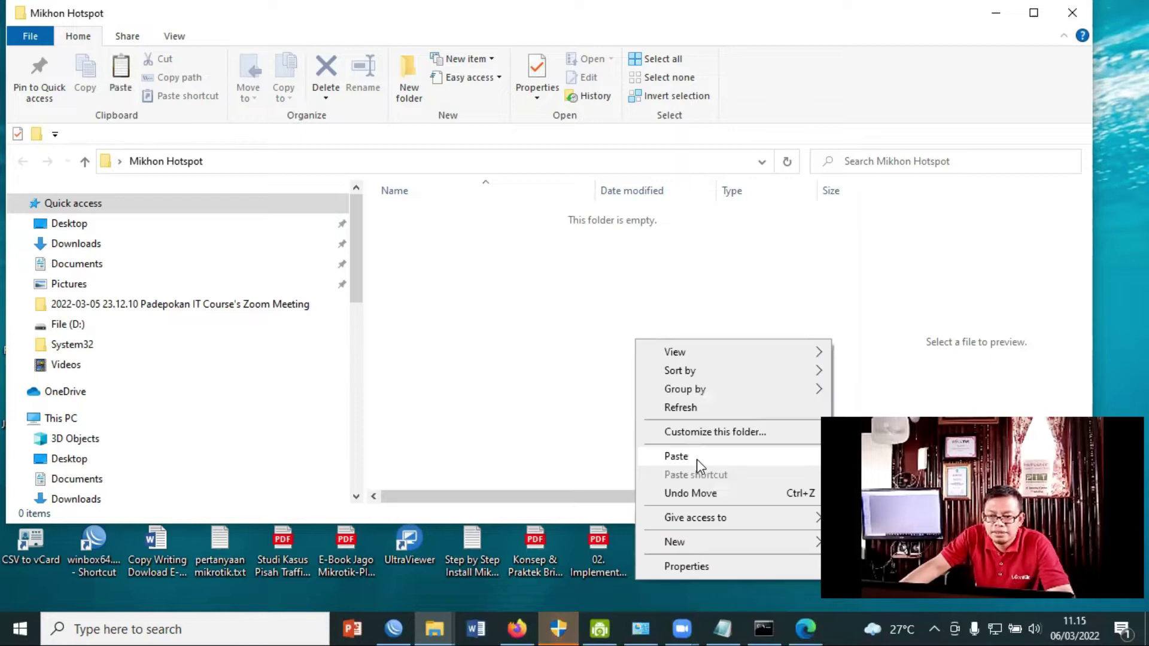
left_click(696, 458)
Extract the zip in place and open the resulting Mikhmon Server folder.
left_click(429, 220)
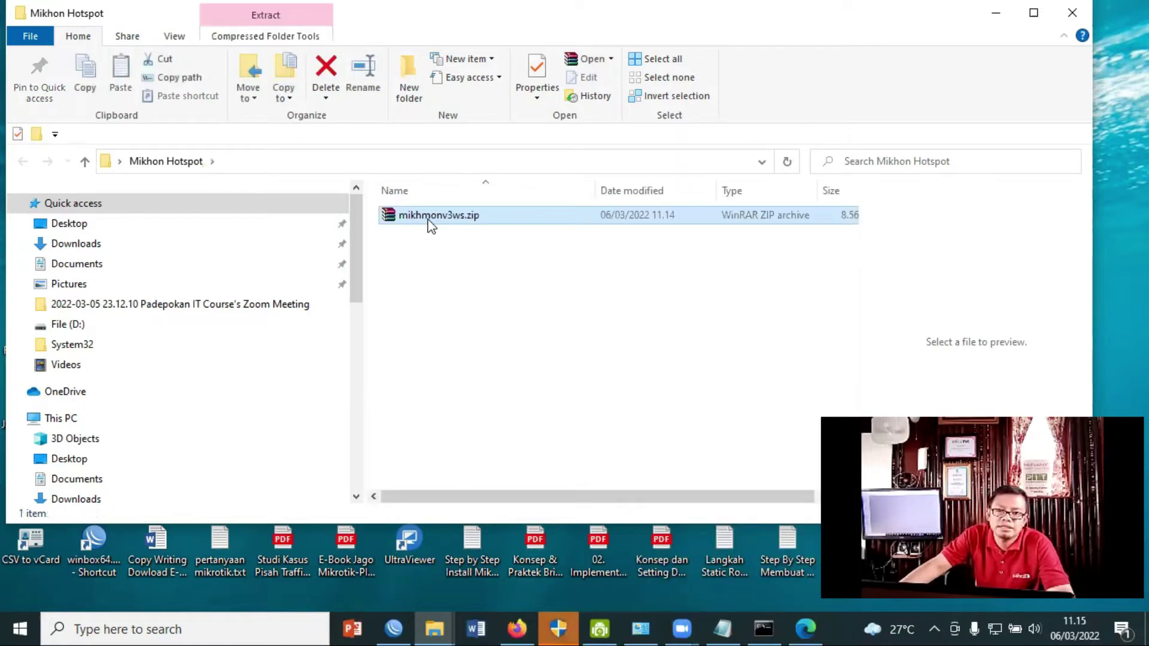
left_click(849, 326)
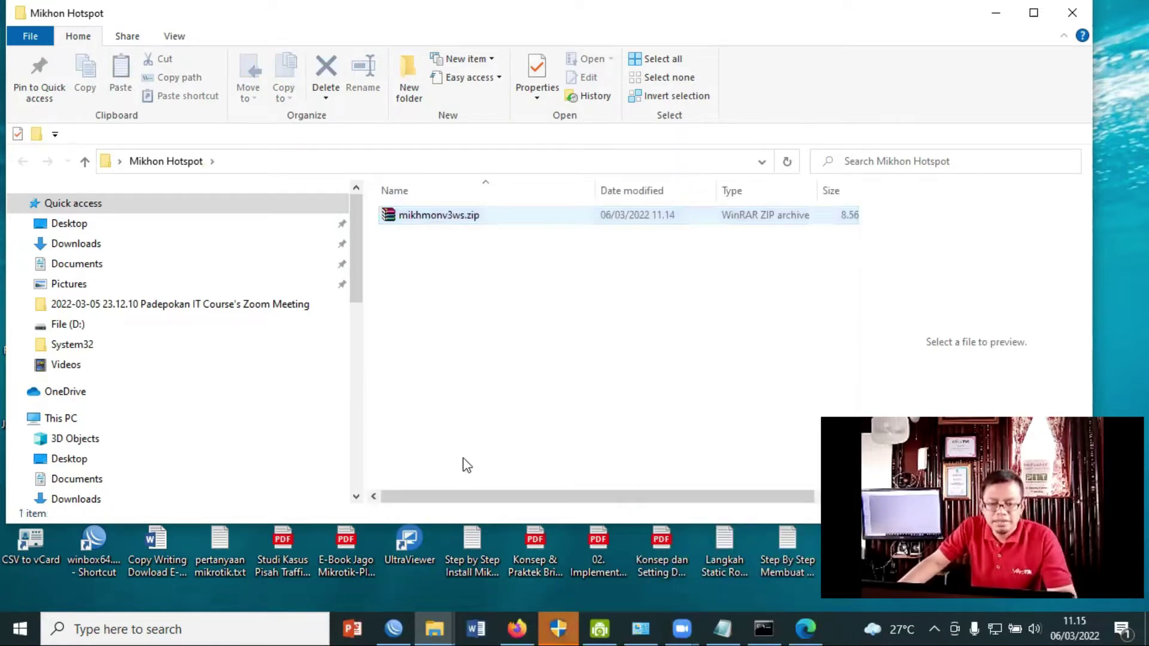
right_click(448, 223)
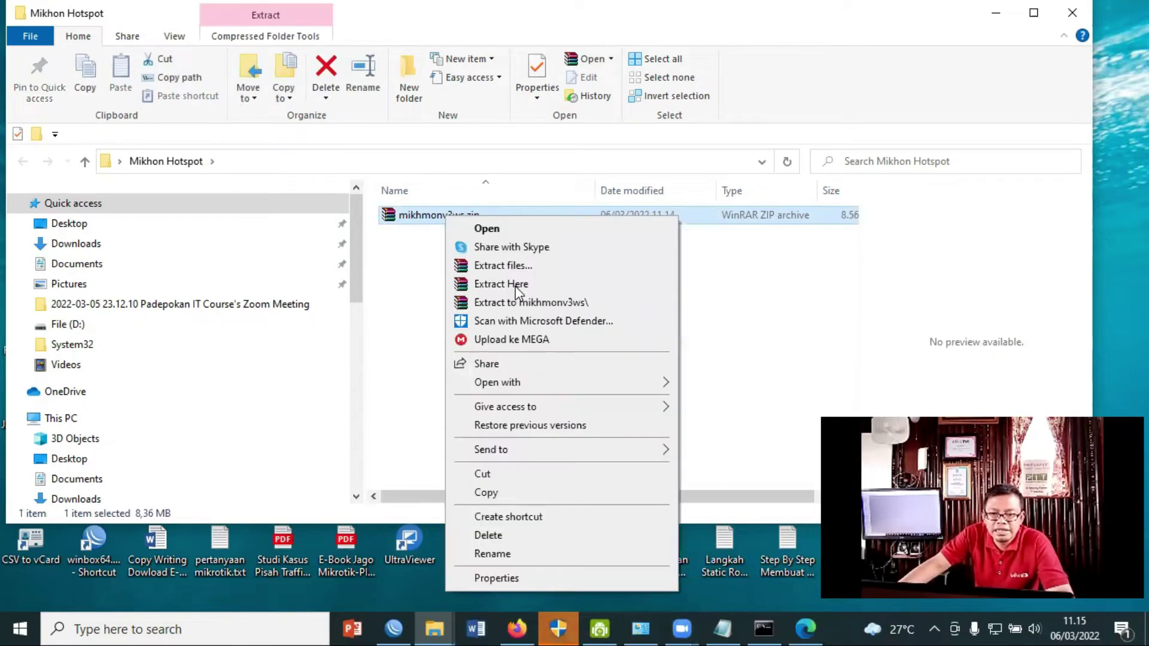
left_click(512, 284)
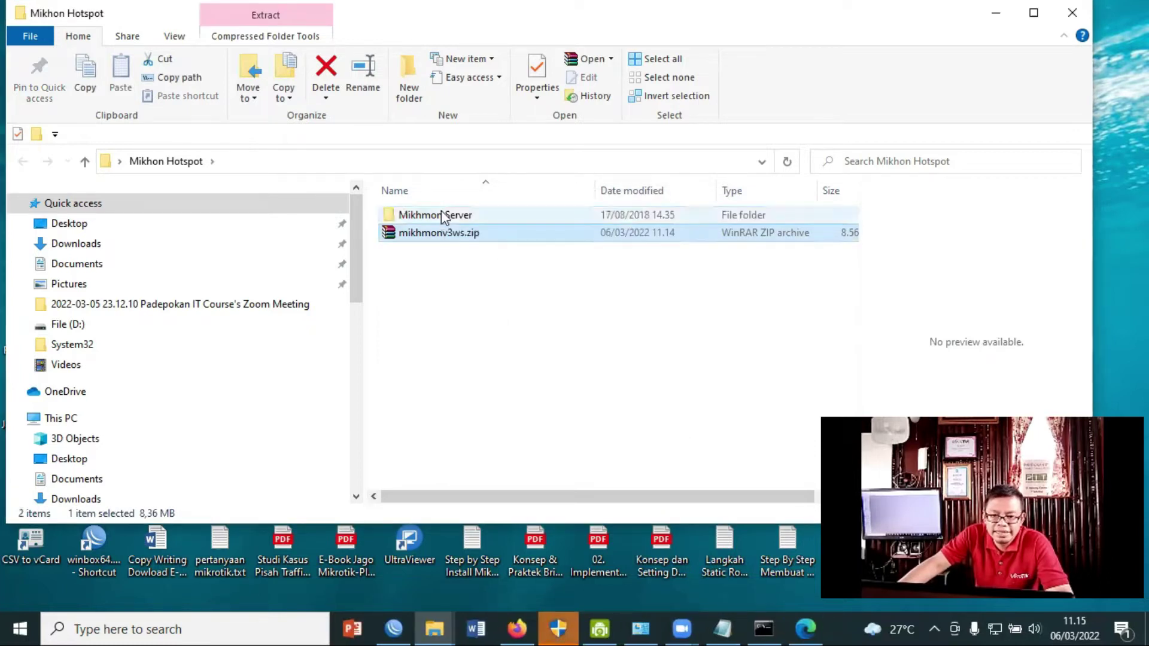
double_click(443, 214)
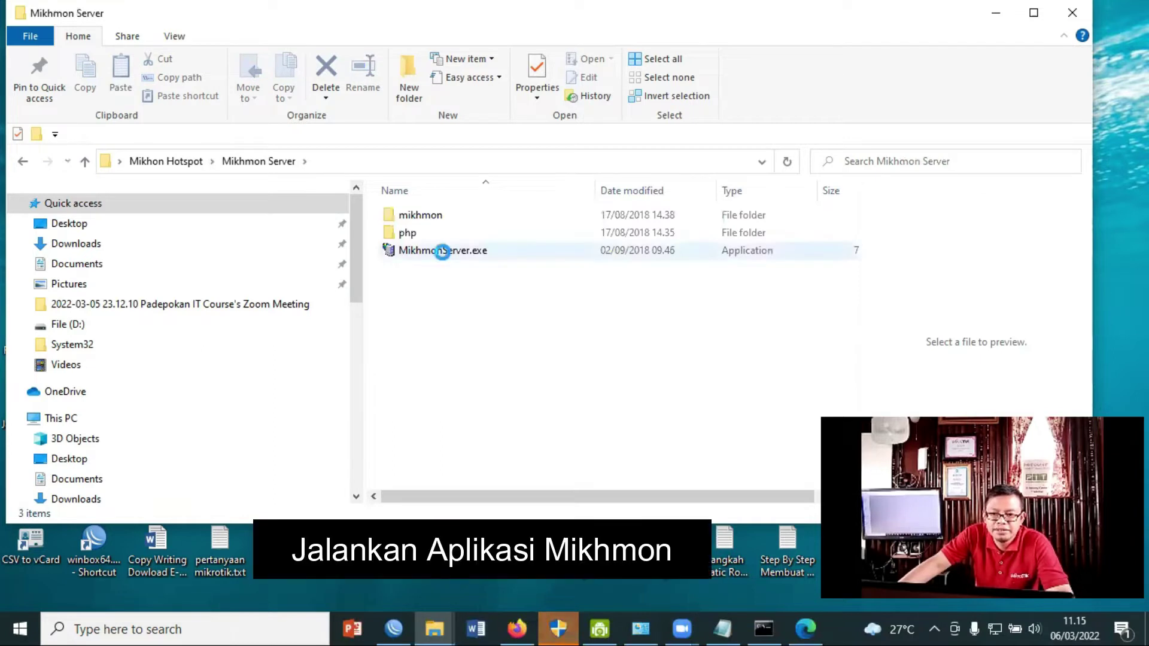
Launch MikhmonServer.exe from the Mikhmon Server folder.
double_click(443, 250)
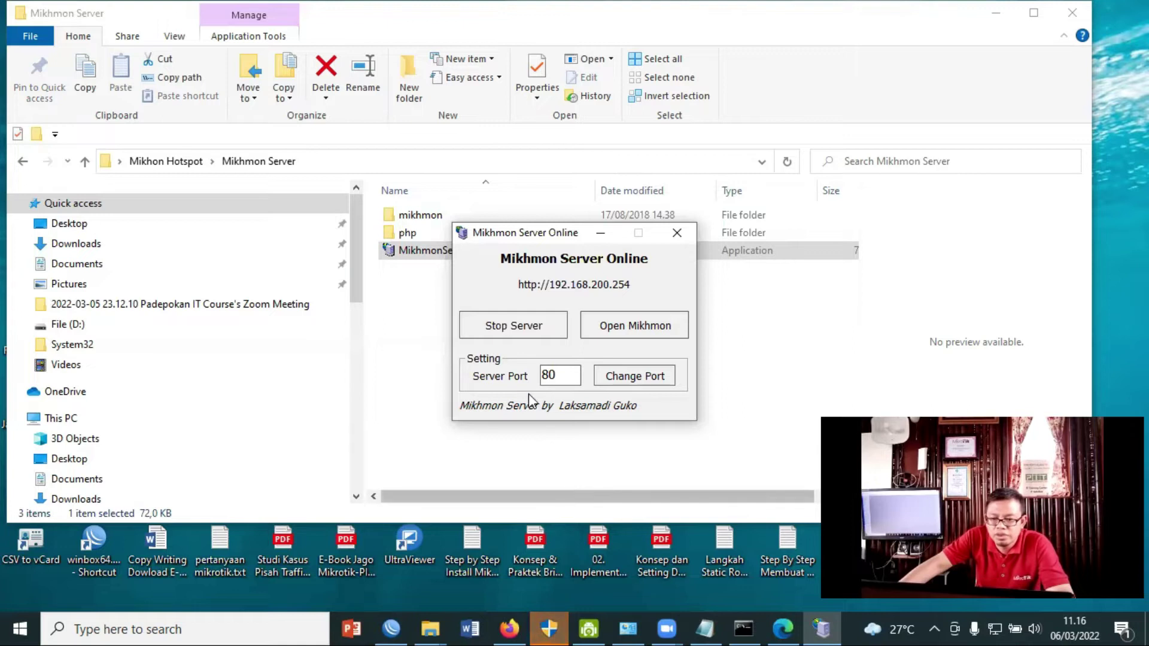
Change the Mikhmon Server port to 8080, restart the server, and open Mikhmon in the browser.
double_click(569, 376)
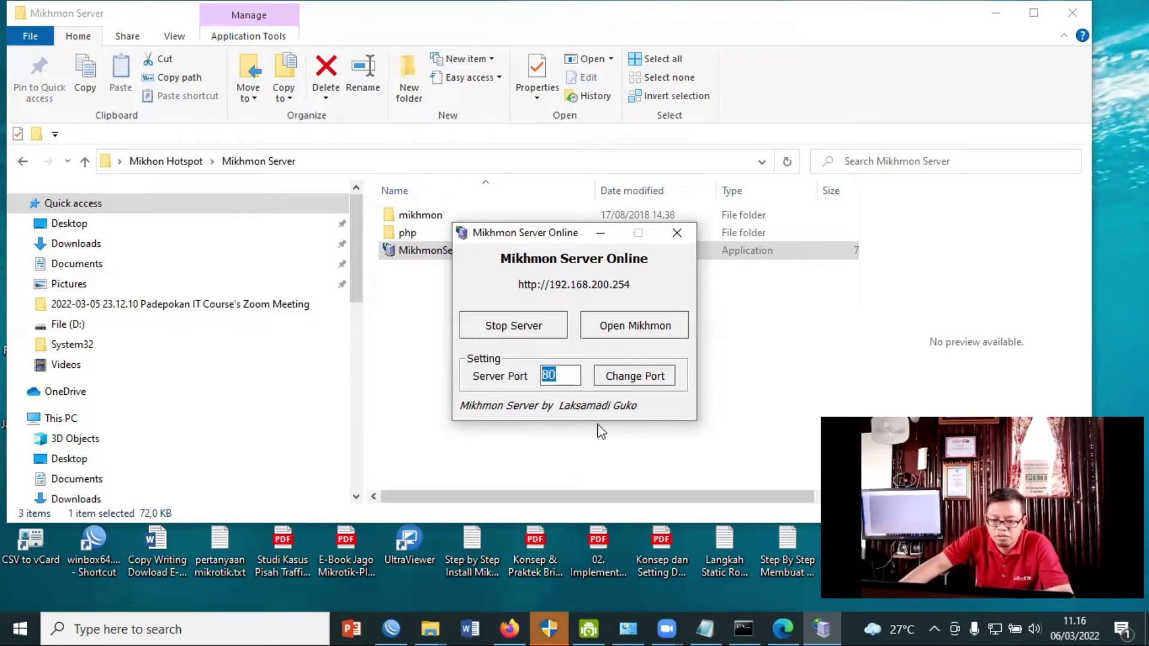
type("8080")
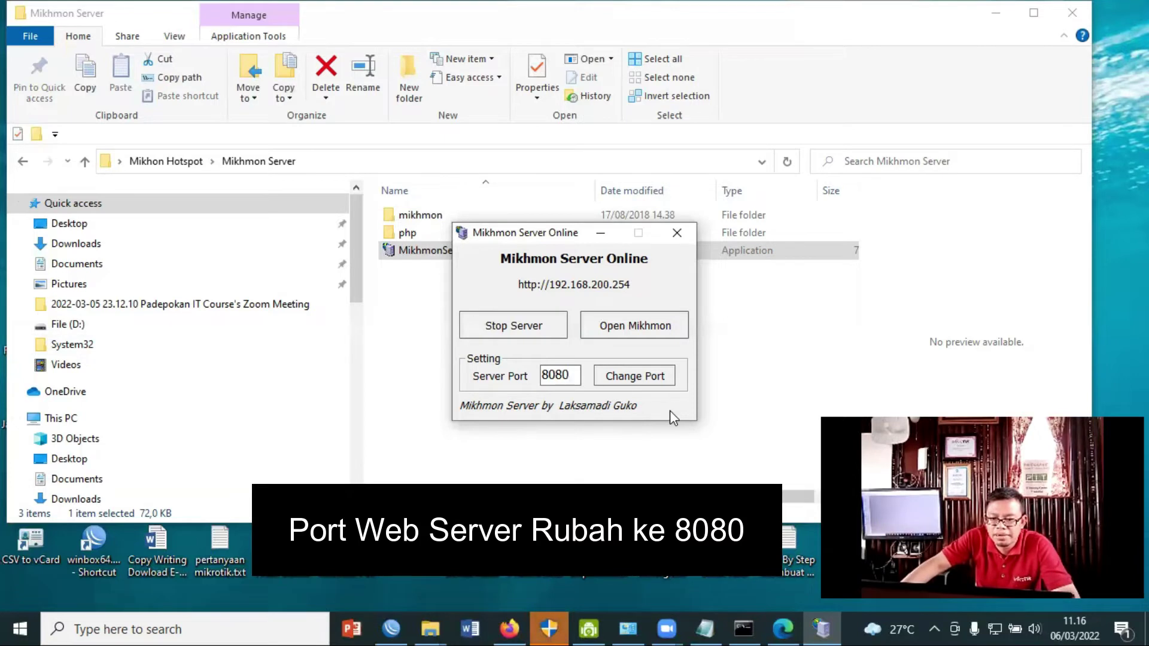
left_click(670, 385)
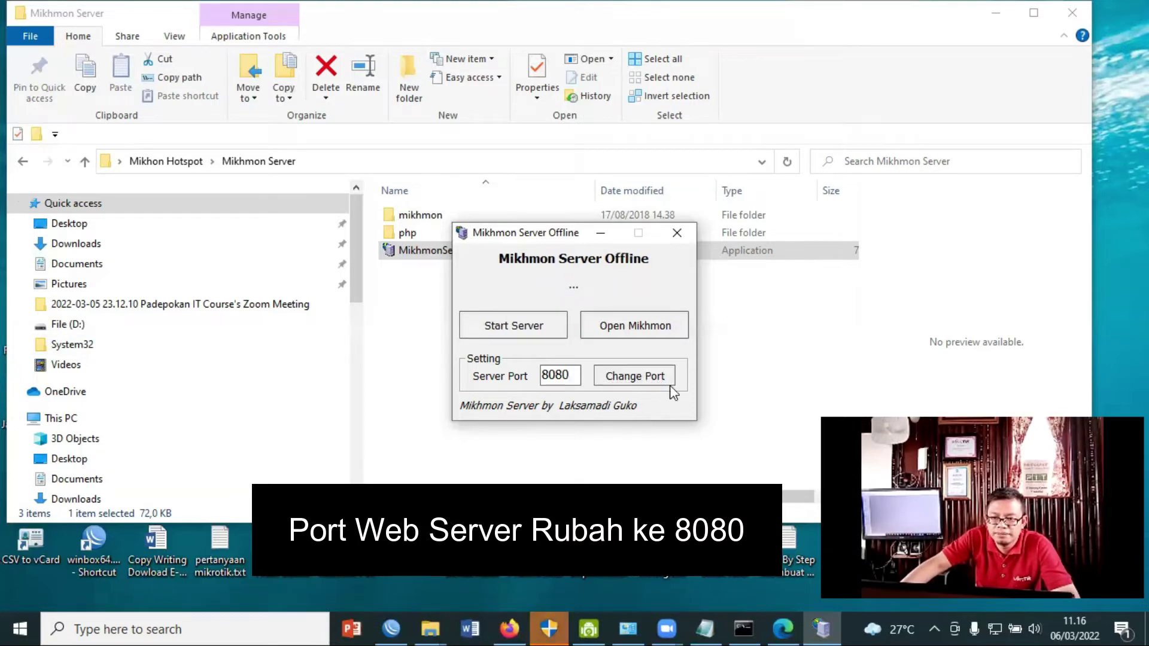
left_click(513, 331)
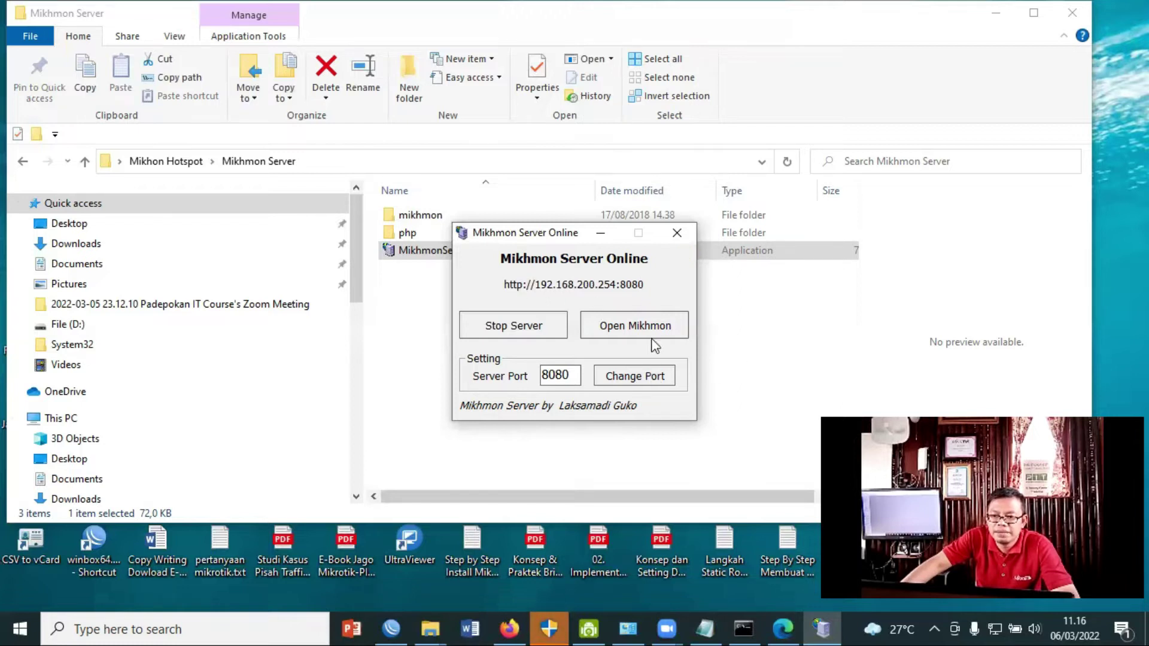
left_click(675, 335)
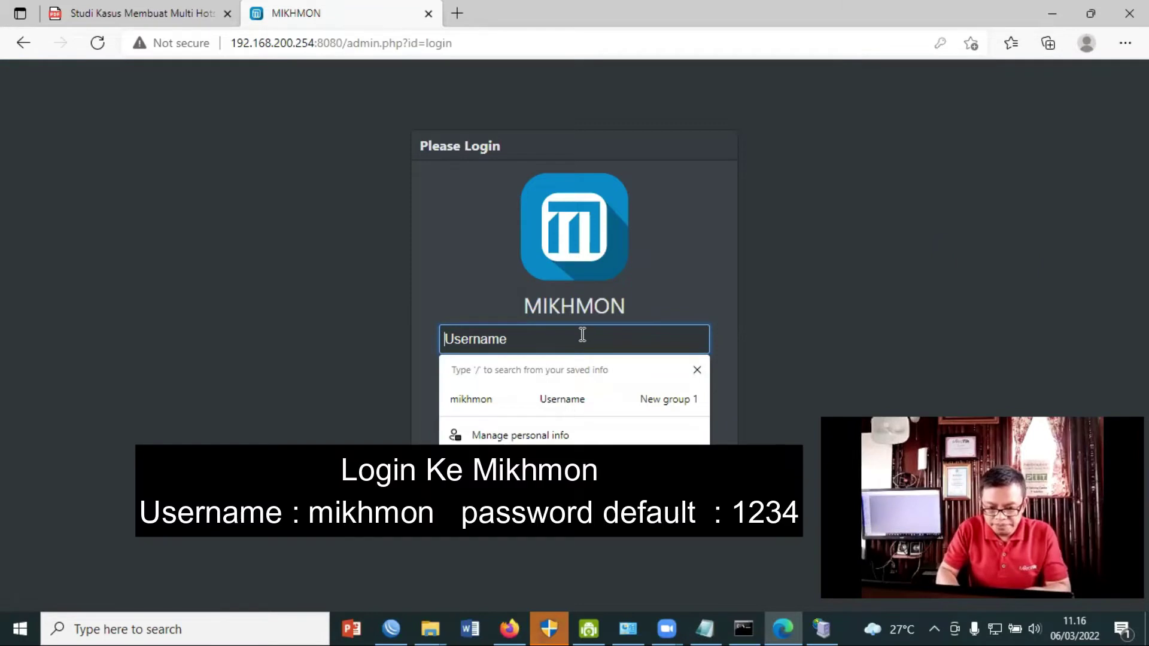
Log in to Mikhmon with the username 'mikhmon' and its password.
type("mikhmo")
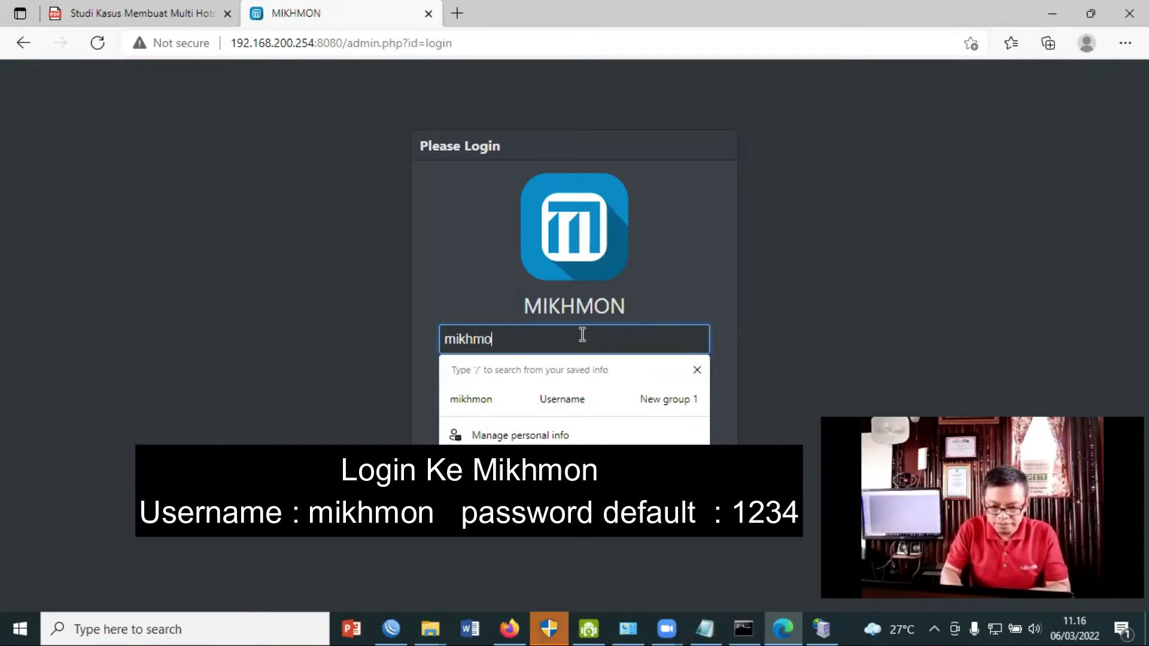
type("n")
key("Tab")
type("1234")
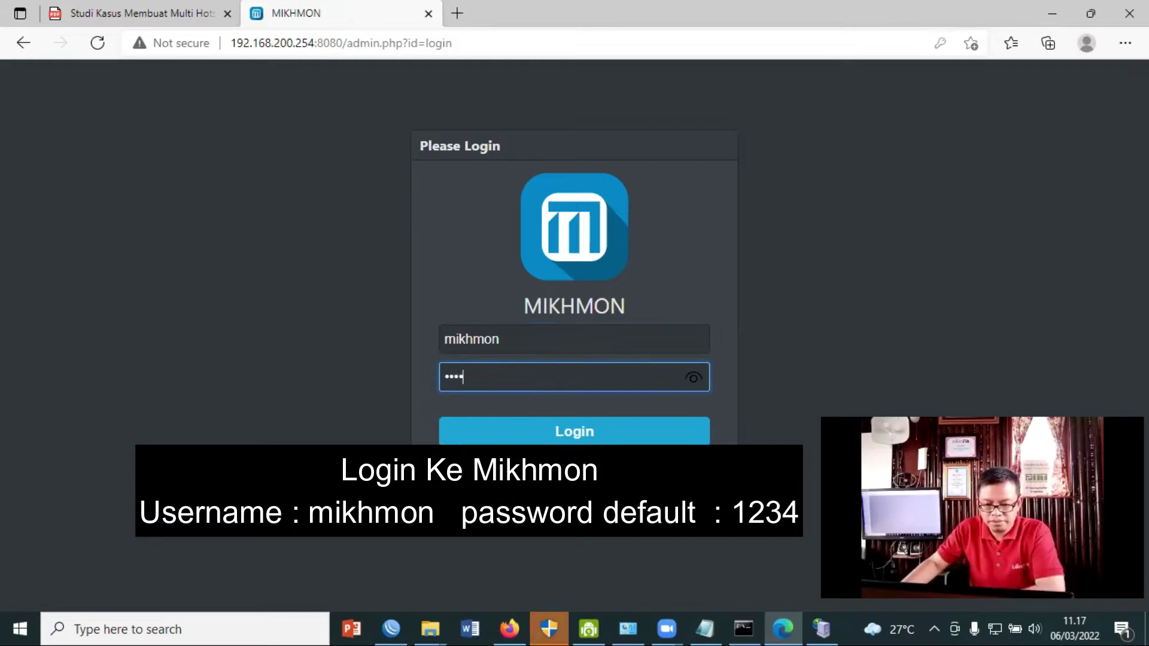
left_click(596, 432)
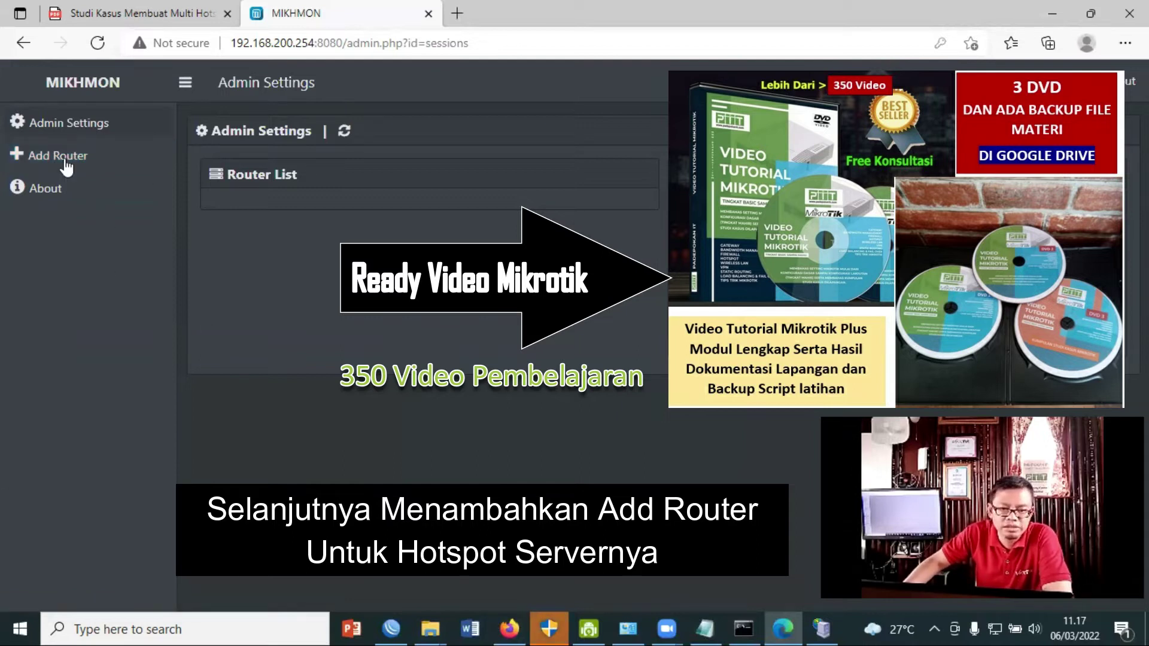
Add a router session named hotspot1 pointing to MikroTik IP 192.168.10.1.
left_click(68, 161)
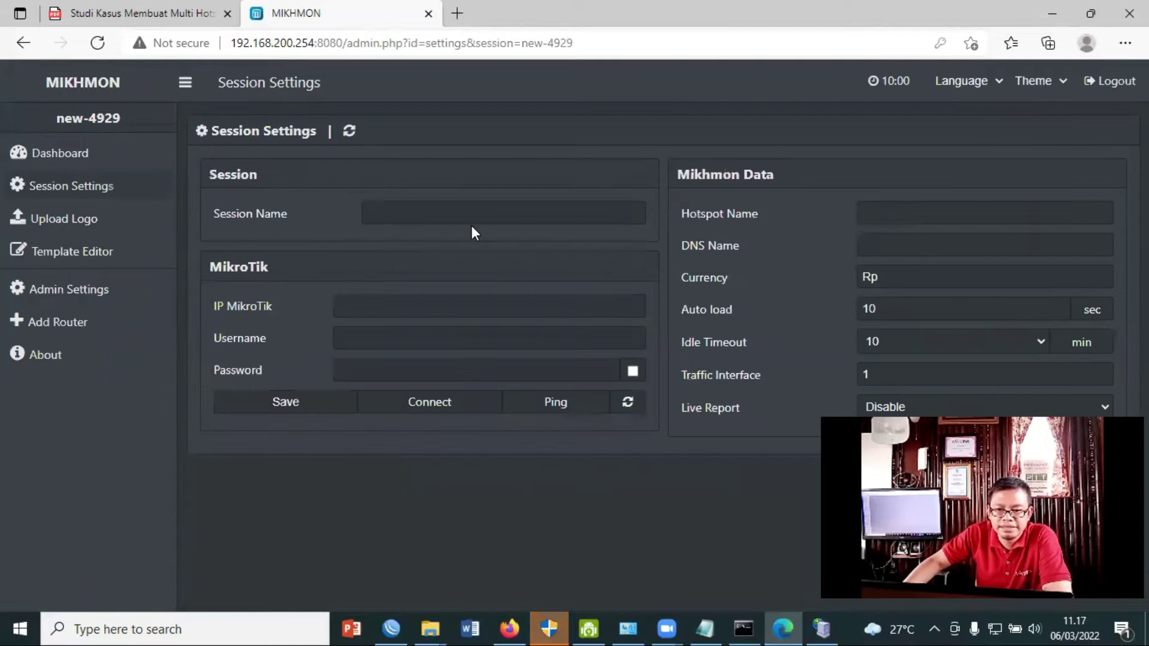
left_click(473, 222)
type("hotspot1")
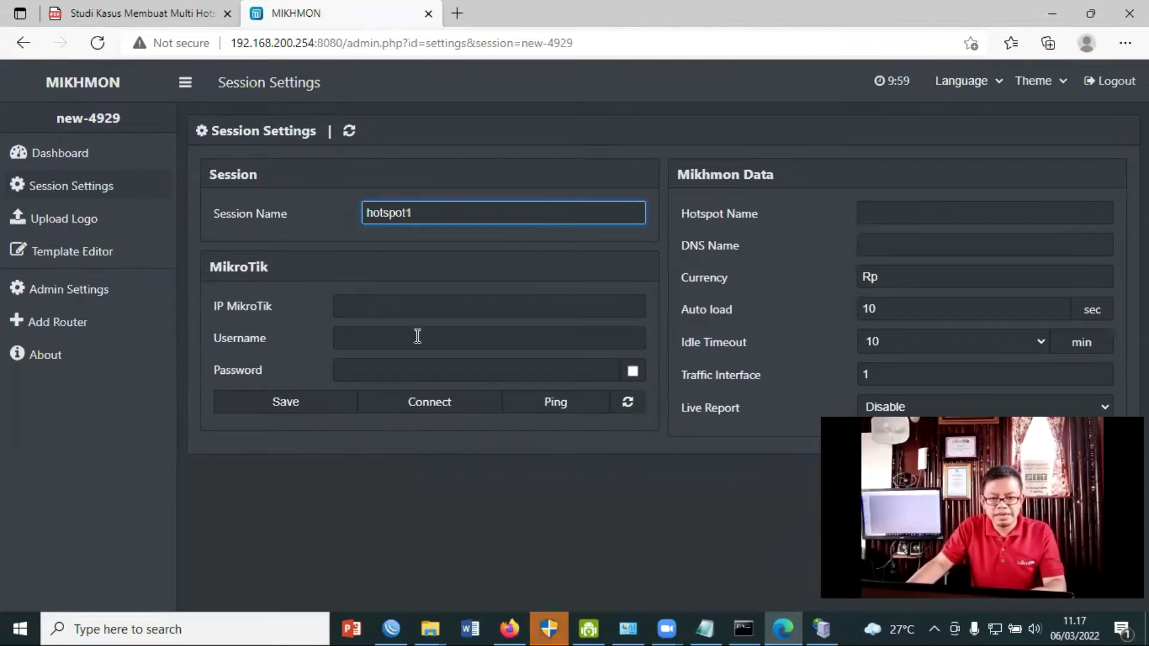
left_click(425, 307)
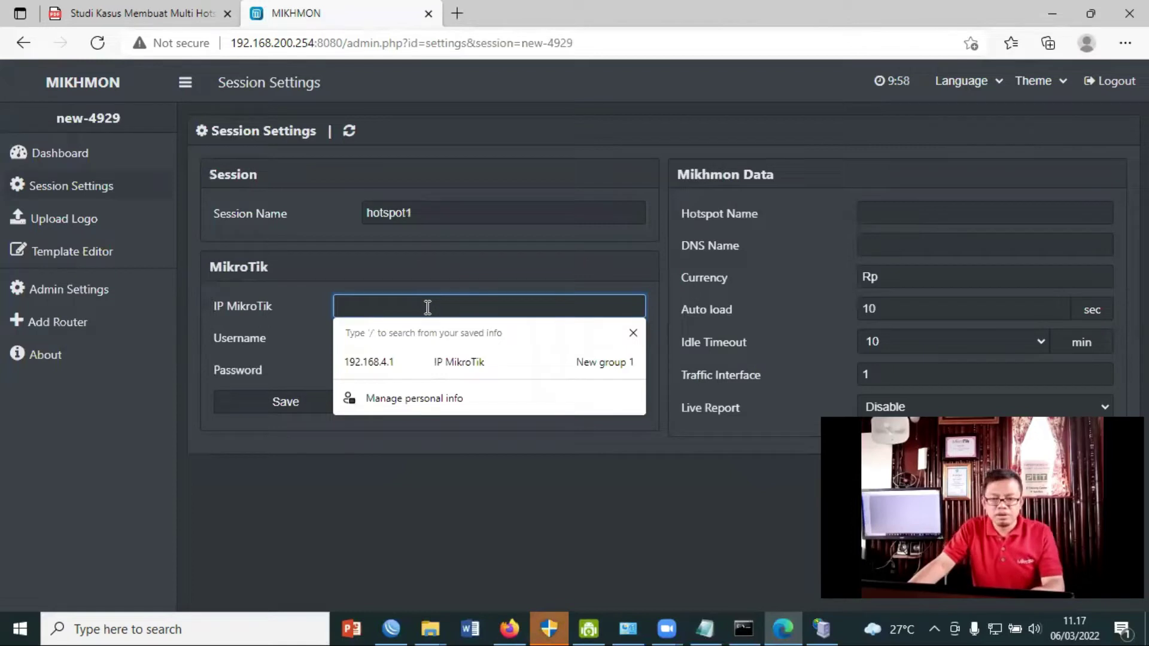
type("192.168.")
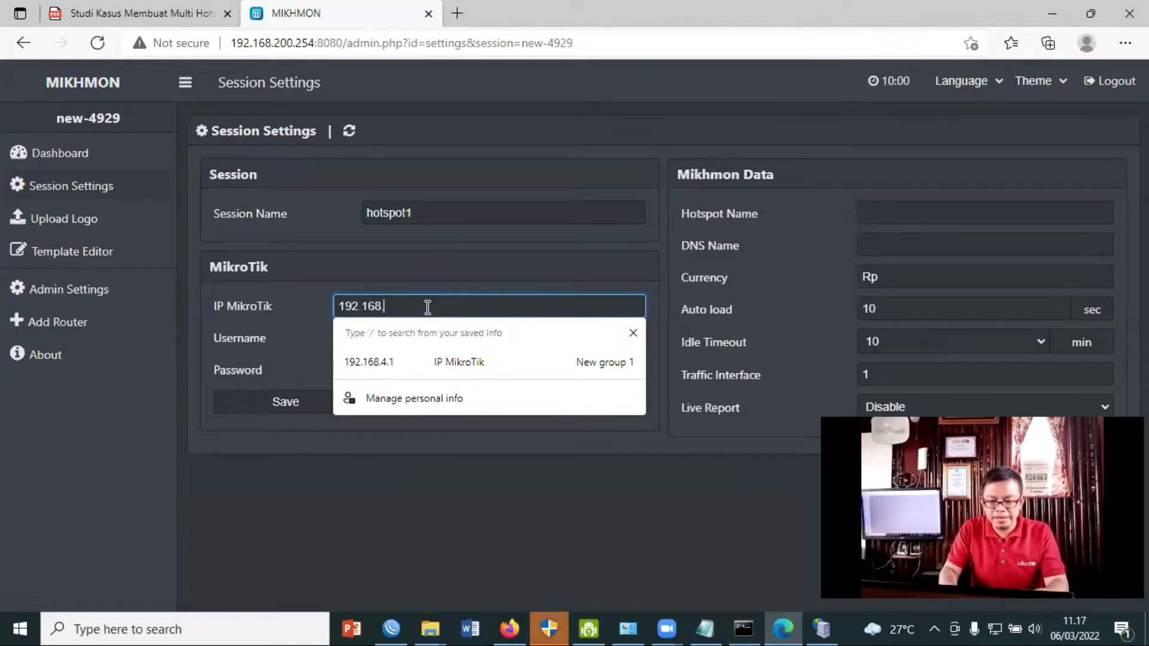
type("10.1")
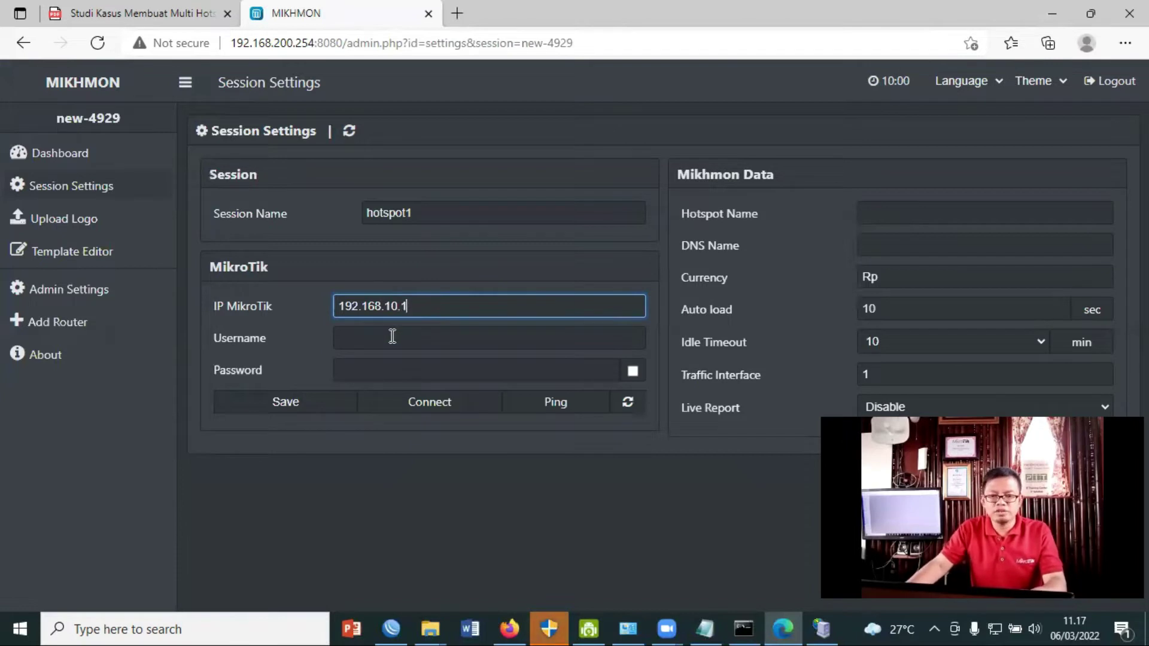
Enter router login user mik, its password, and hotspot name Hotspo1.
left_click(392, 336)
type("mik")
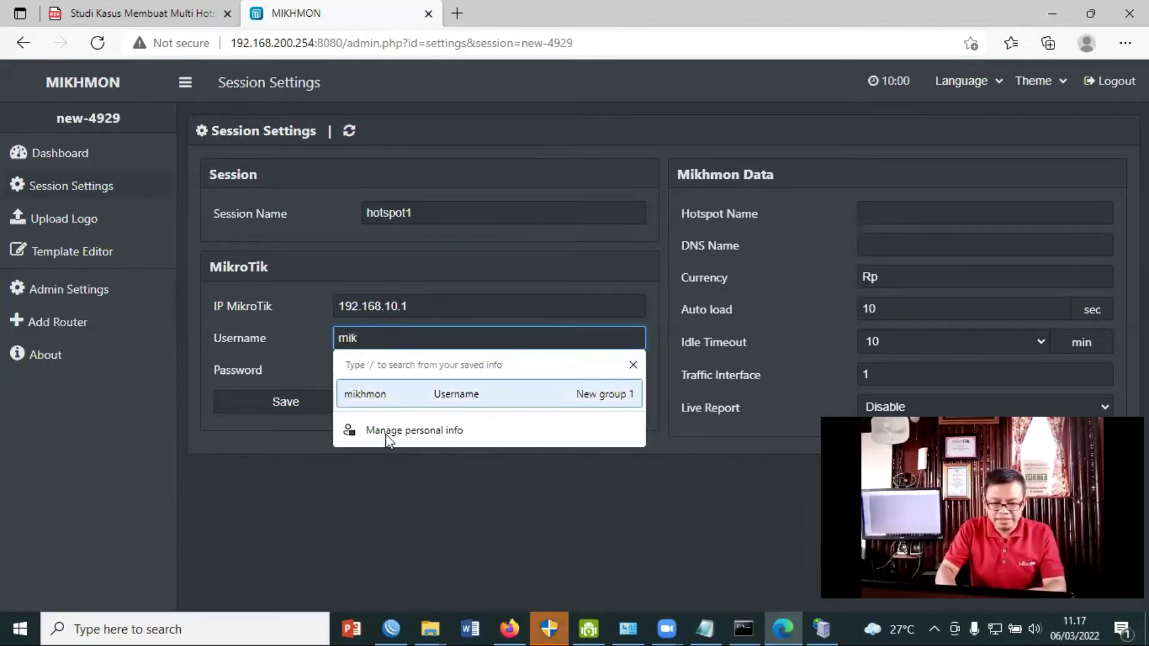
left_click(378, 508)
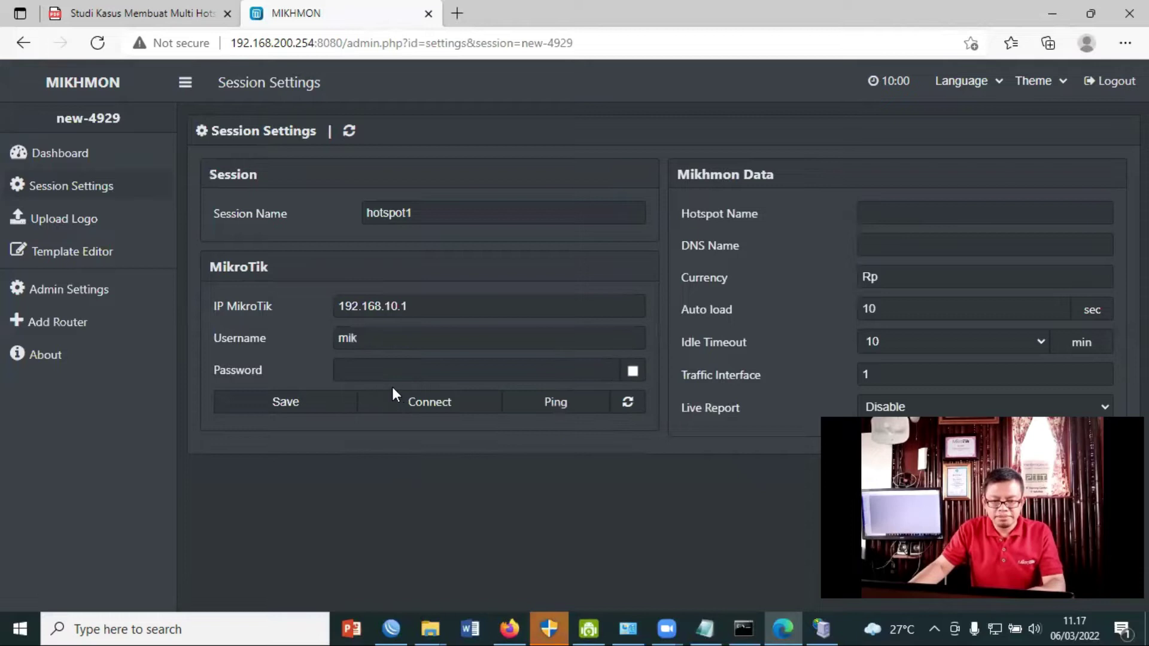
left_click(369, 367)
type("m")
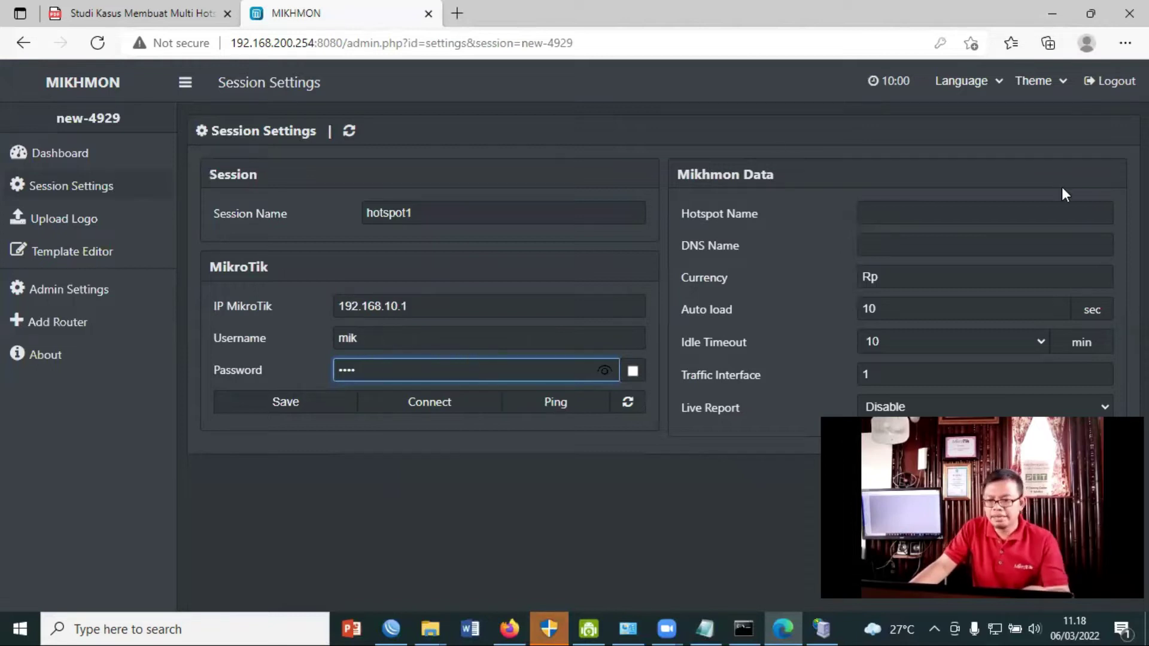
left_click(961, 214)
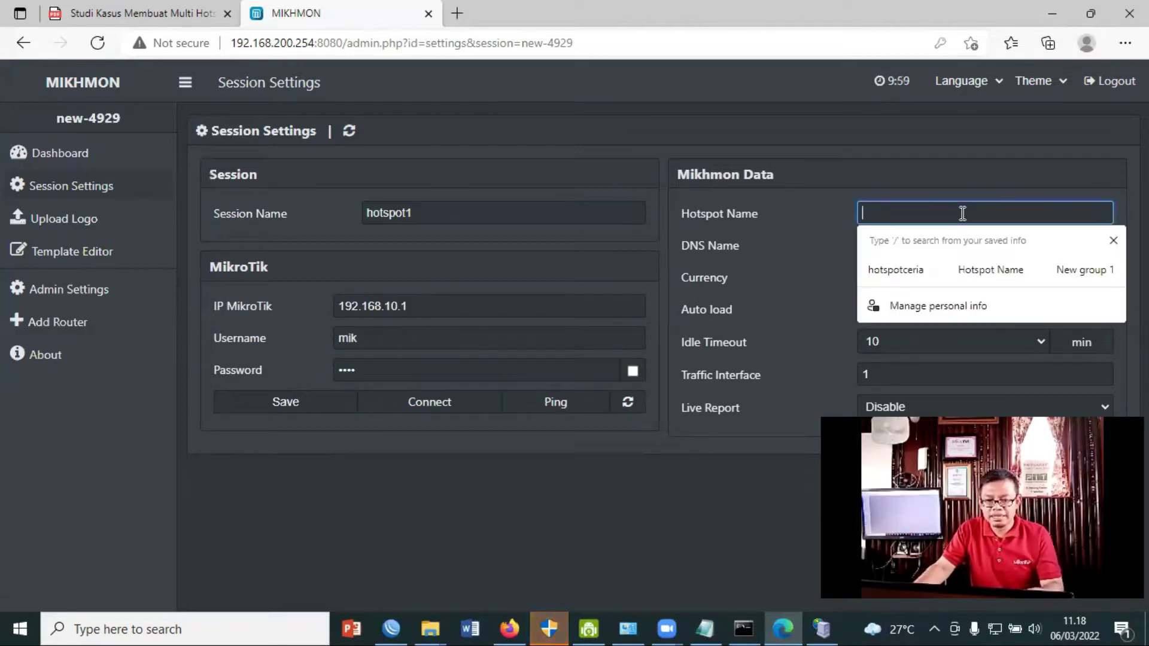
type("Hotspo1")
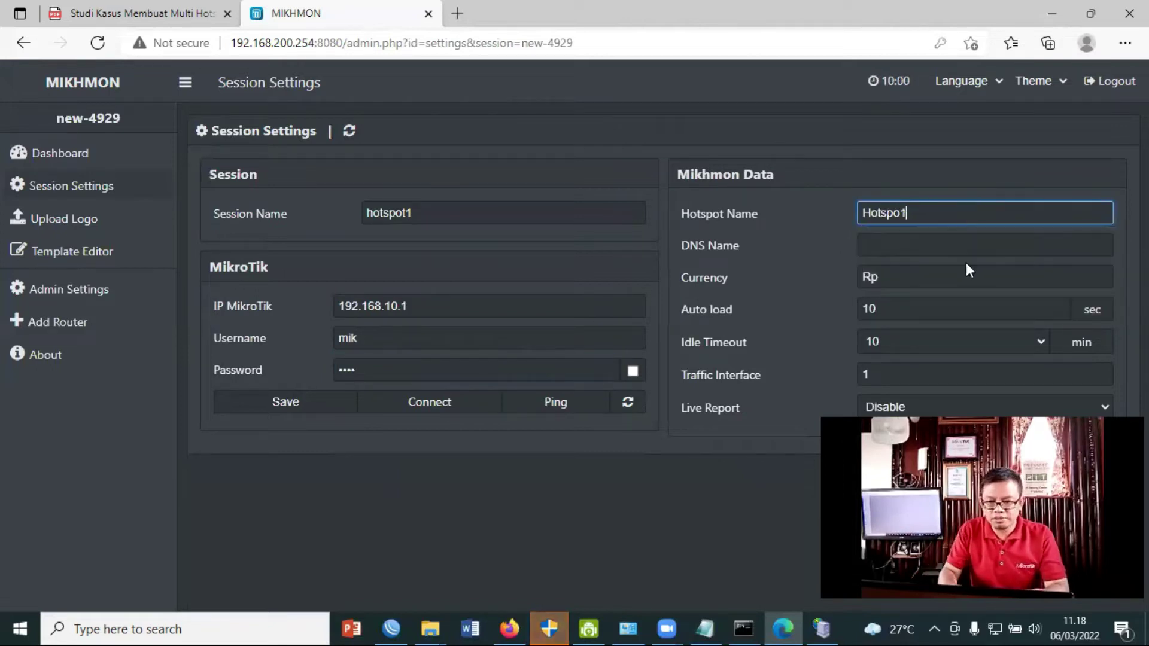
left_click(942, 242)
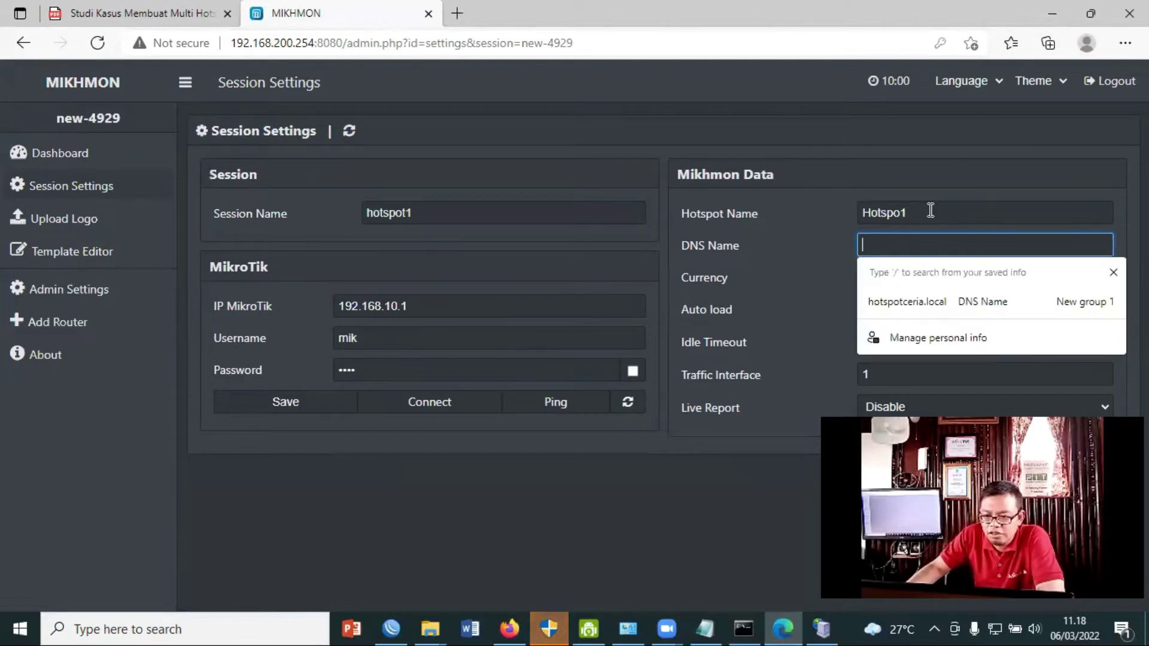
left_click(392, 628)
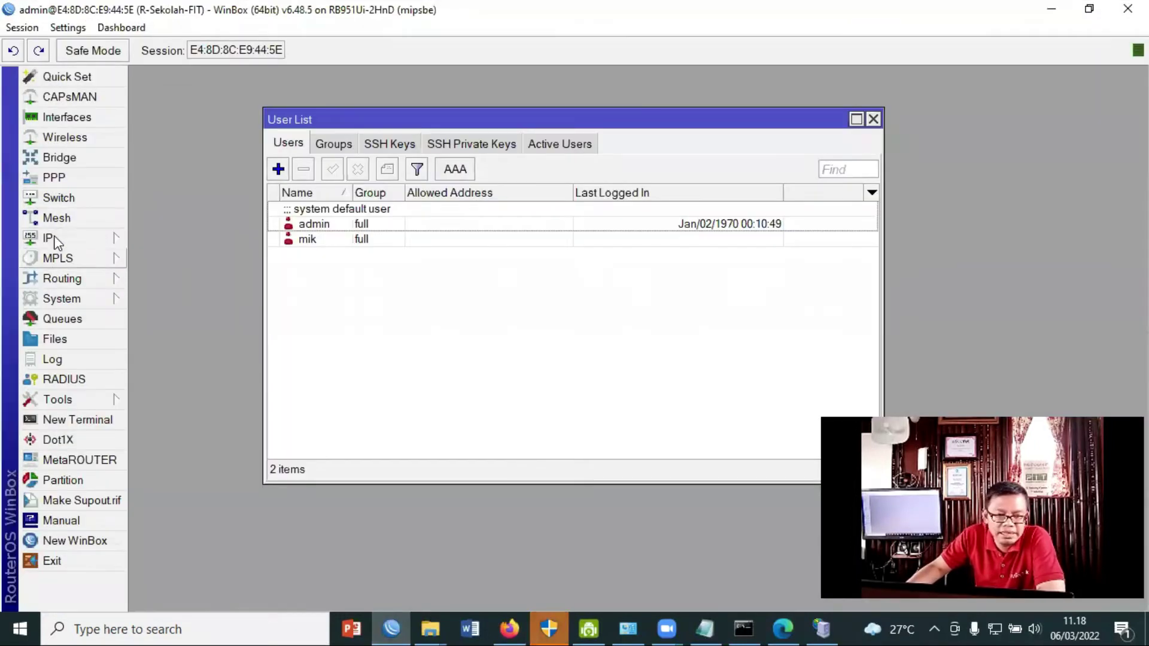
Copy the DNS name hotspot1.local from WinBox's hsprof1 hotspot server profile.
left_click(57, 239)
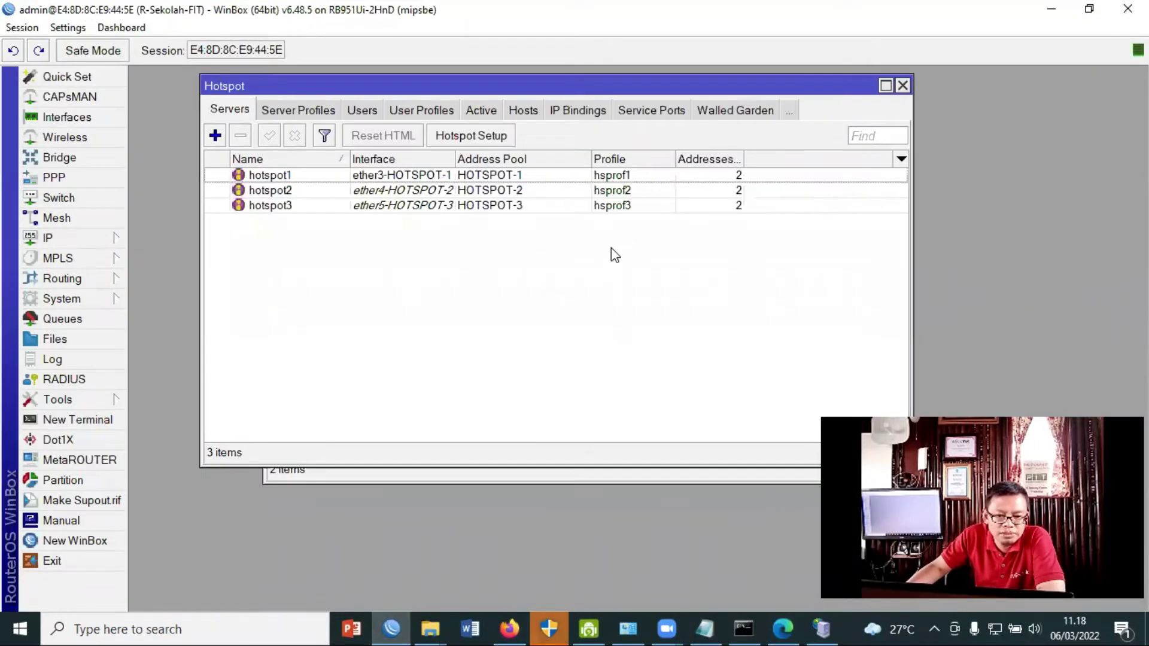
left_click(313, 111)
left_click(281, 191)
double_click(279, 187)
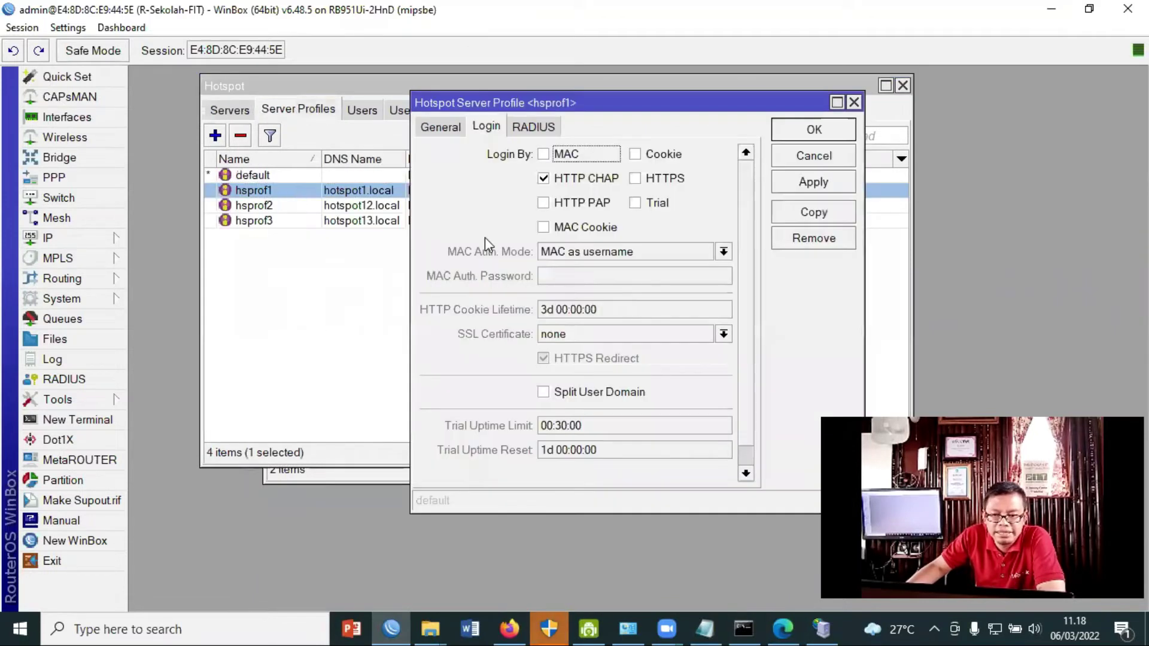
left_click(441, 126)
left_click_drag(636, 205, 555, 205)
right_click(576, 207)
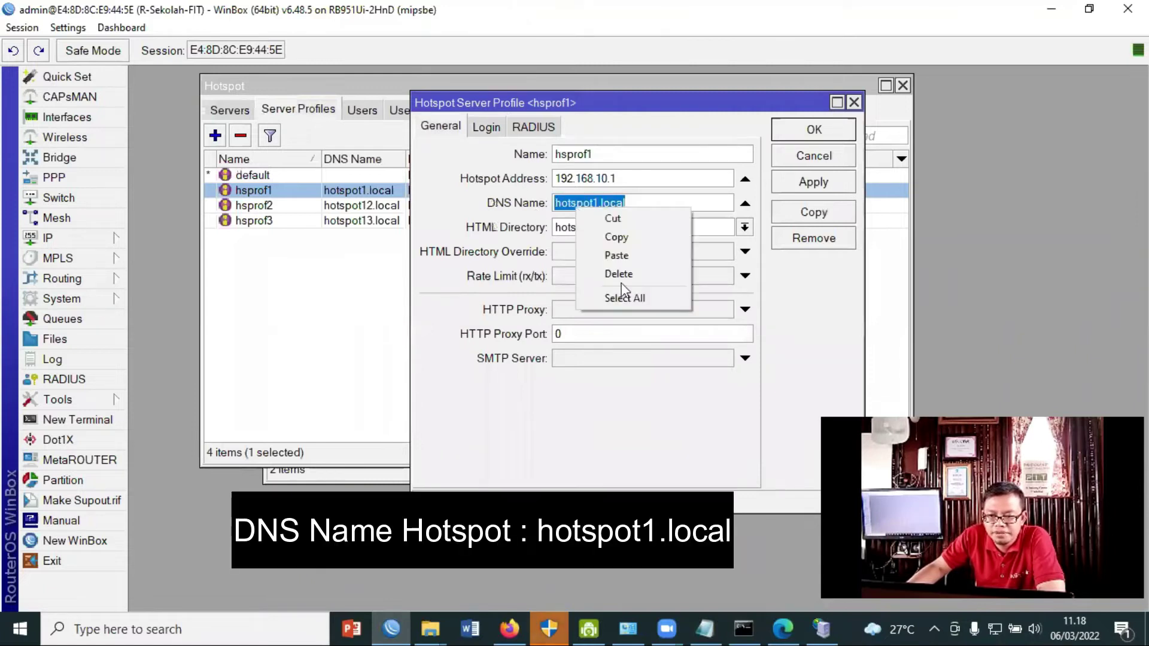
left_click(636, 236)
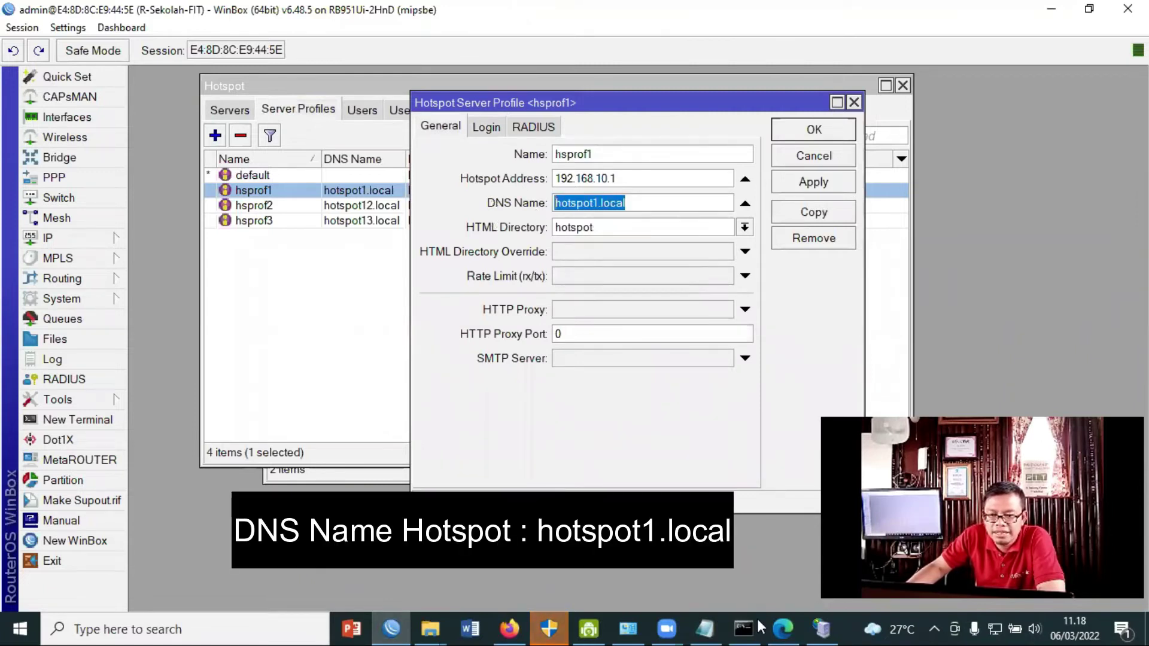
Paste hotspot1.local into the DNS Name field of Mikhmon's session settings.
left_click(782, 629)
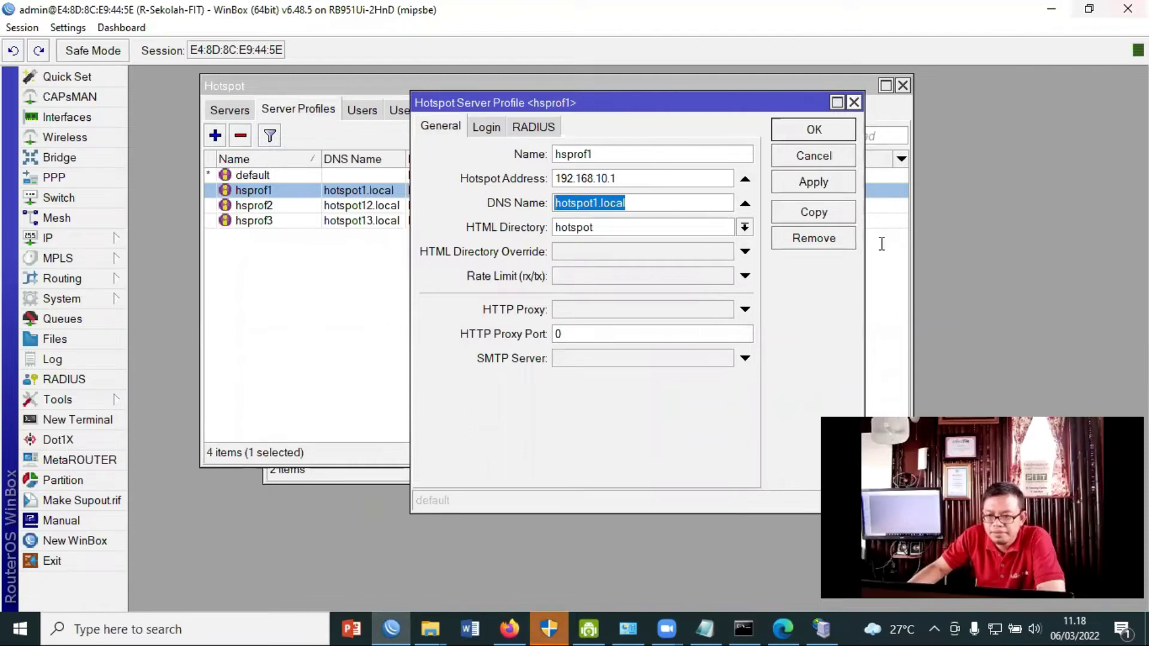
left_click(883, 244)
right_click(935, 337)
left_click(936, 334)
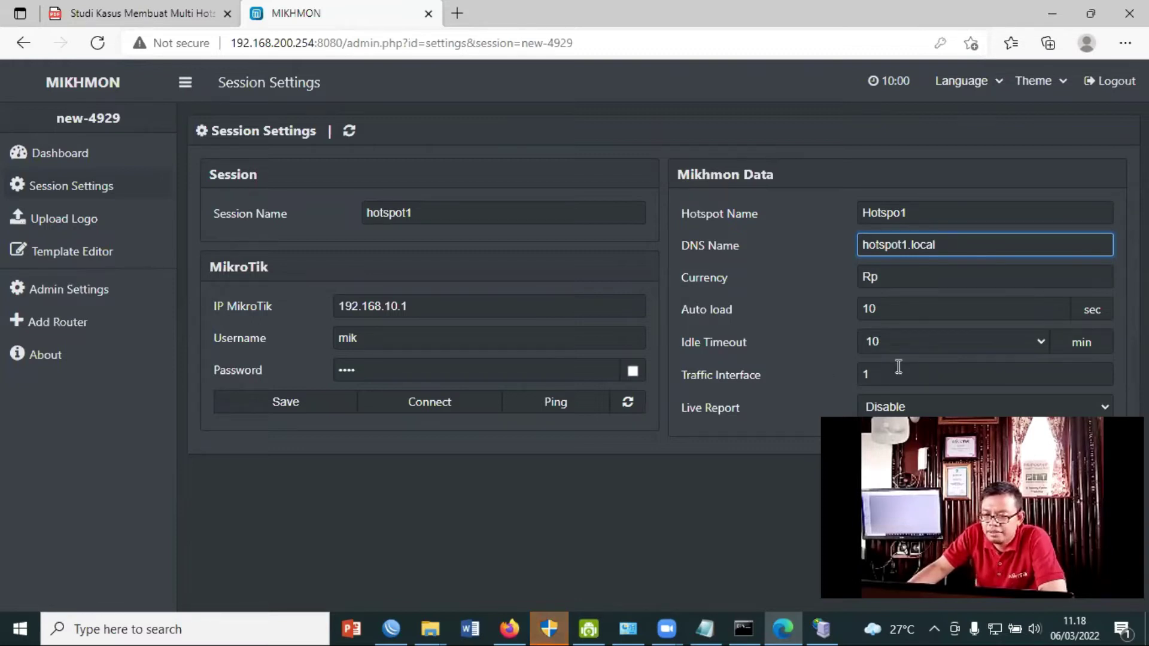
Enable Live Report, save the hotspot1 session, and ping 192.168.10.1:8728 successfully.
left_click(965, 408)
left_click(965, 442)
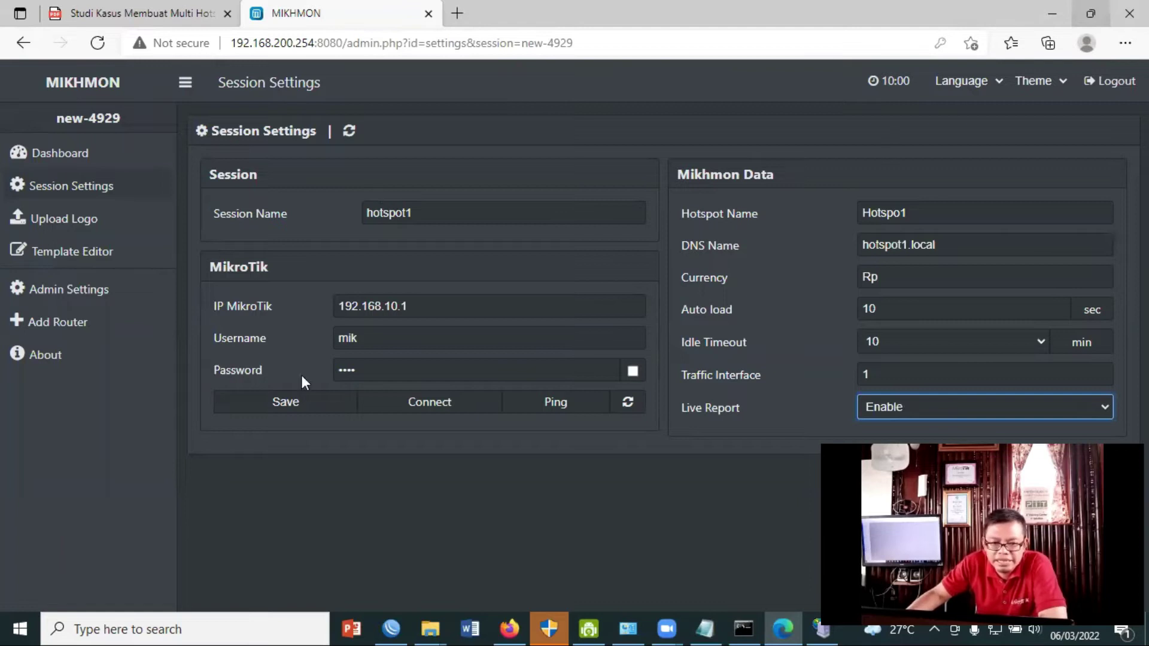
left_click(293, 406)
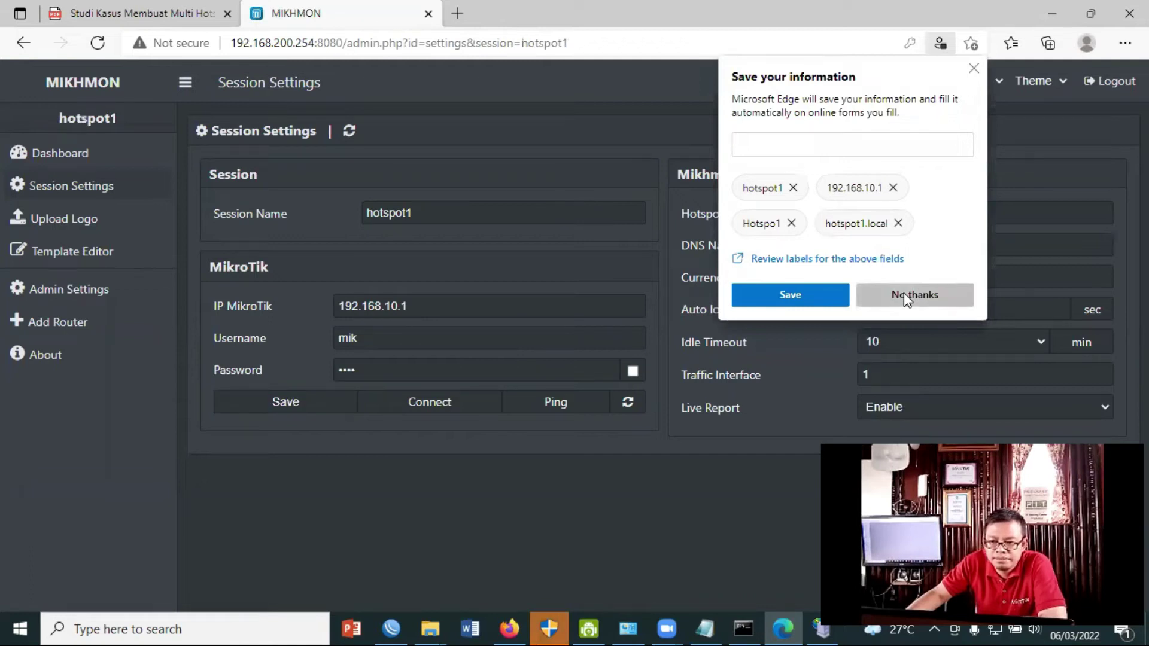
left_click(903, 292)
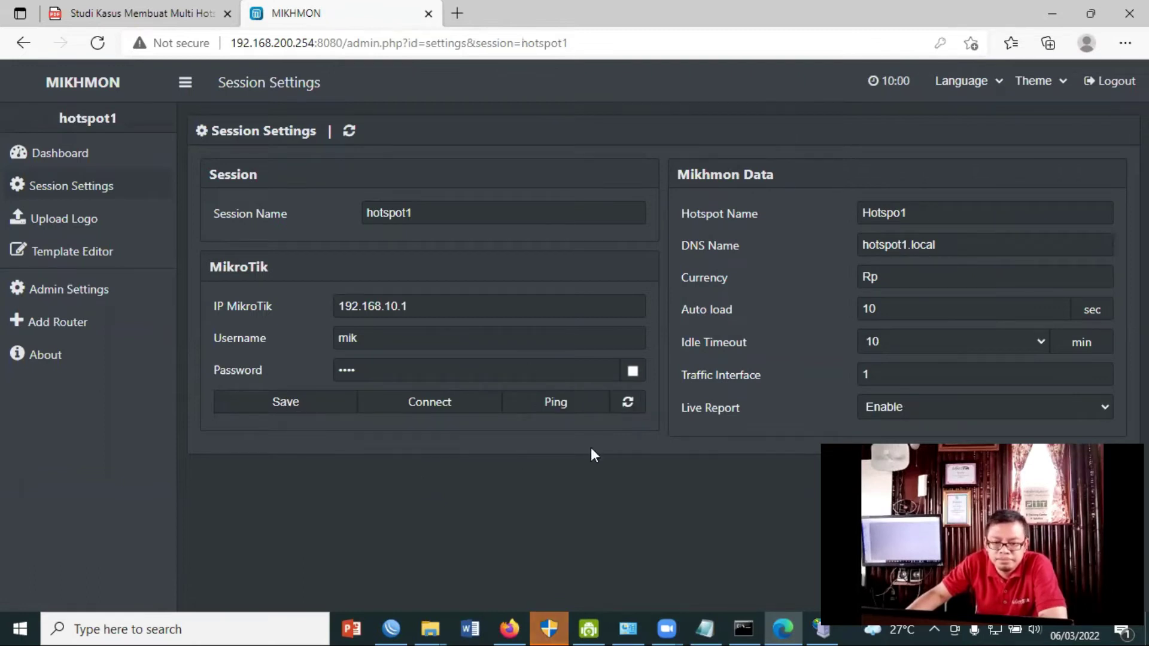
left_click(568, 412)
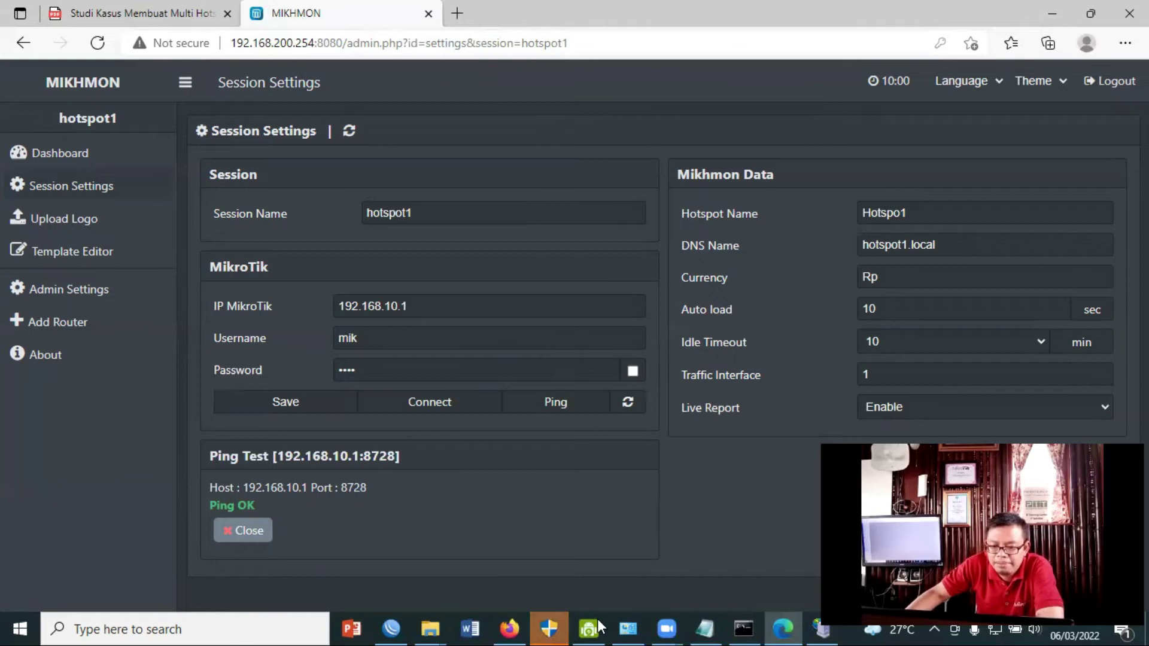
left_click(392, 629)
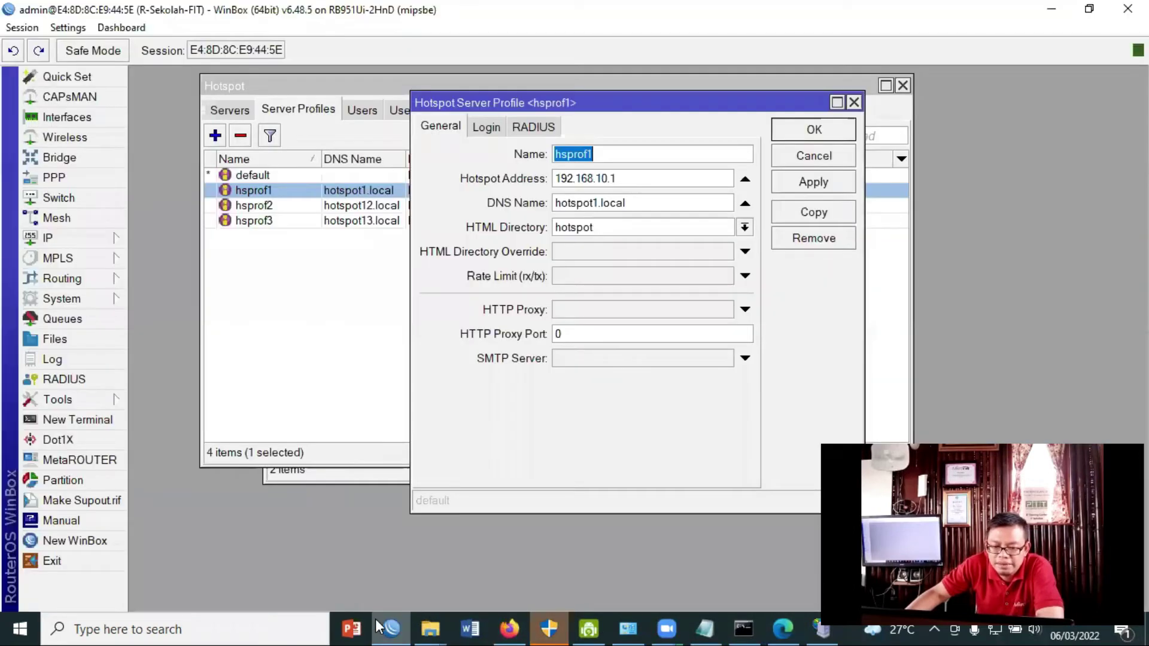
Confirm in WinBox's IP Services that the api service is enabled on port 8728.
left_click(45, 239)
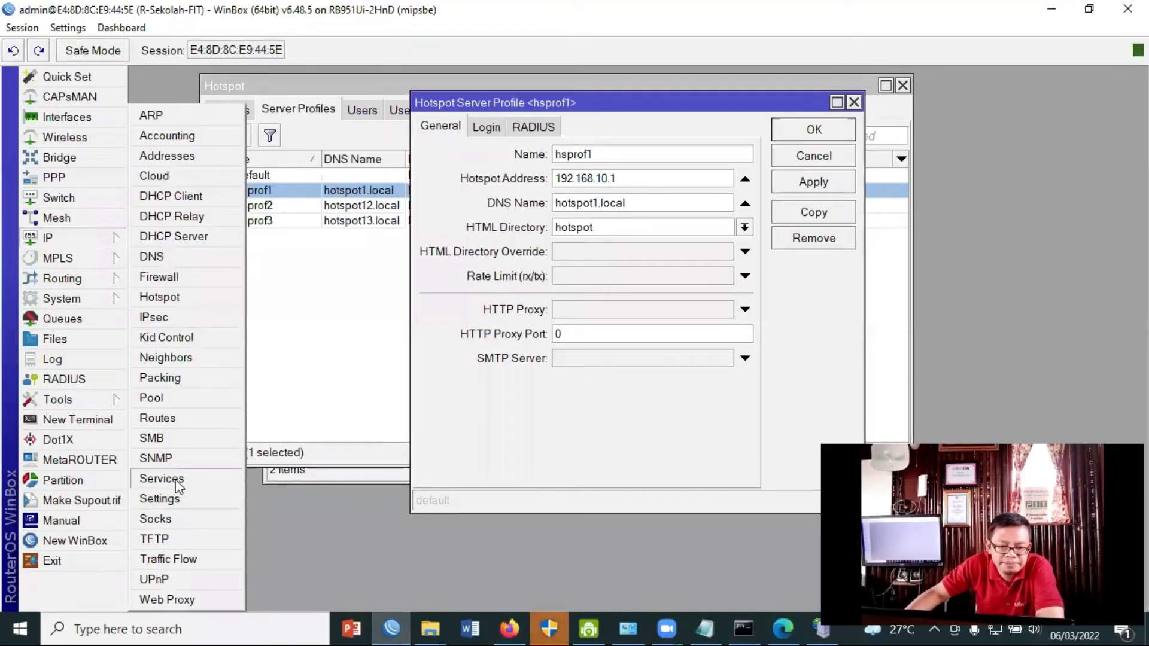
left_click(174, 479)
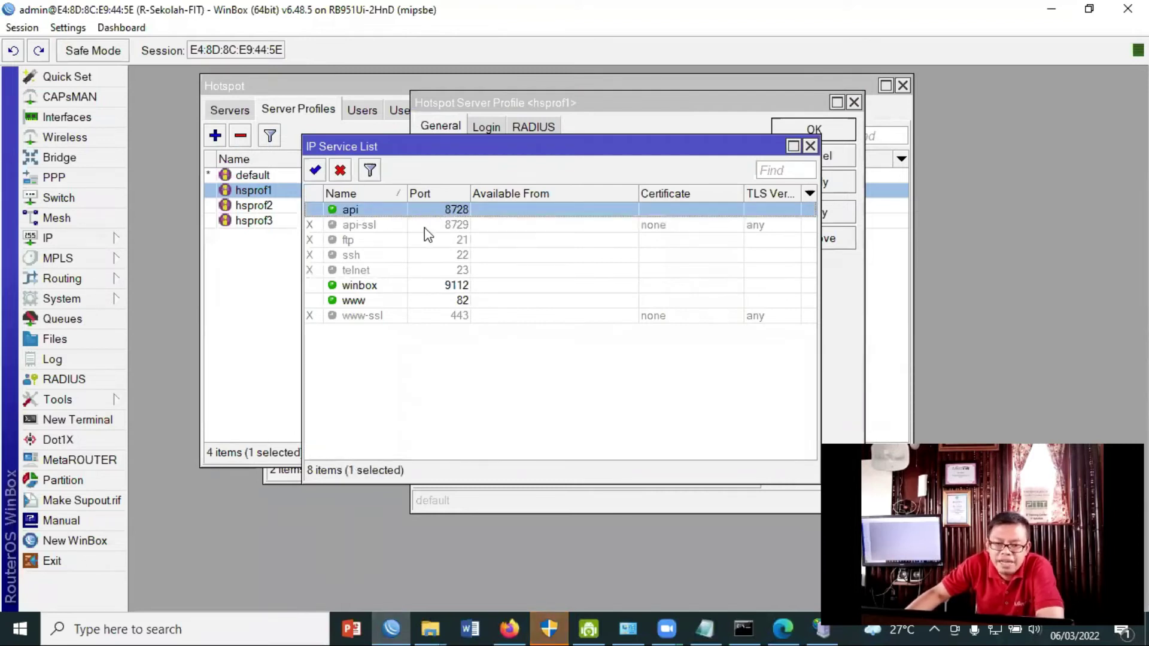
left_click(1051, 10)
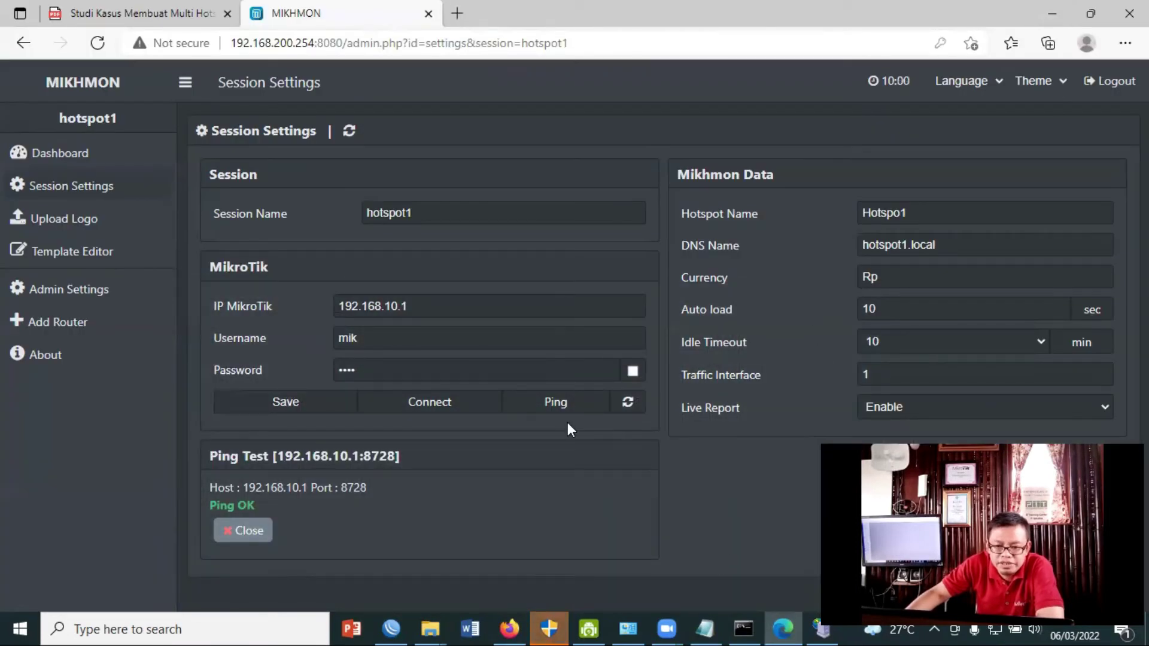
Connect the hotspot1 session to reach the R-Sekolah-FIT dashboard showing 5 hotspot users.
left_click(443, 408)
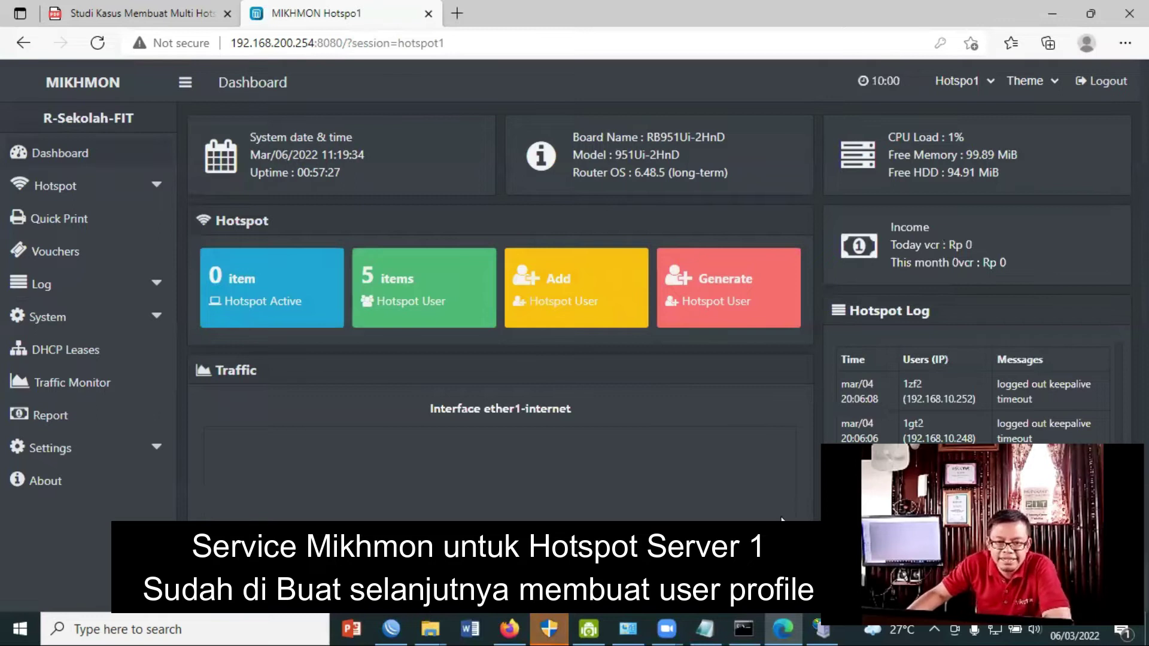
Review the Mikhmon setup notes, highlighting 'Voucher Siswa1' in step 5.
left_click(705, 628)
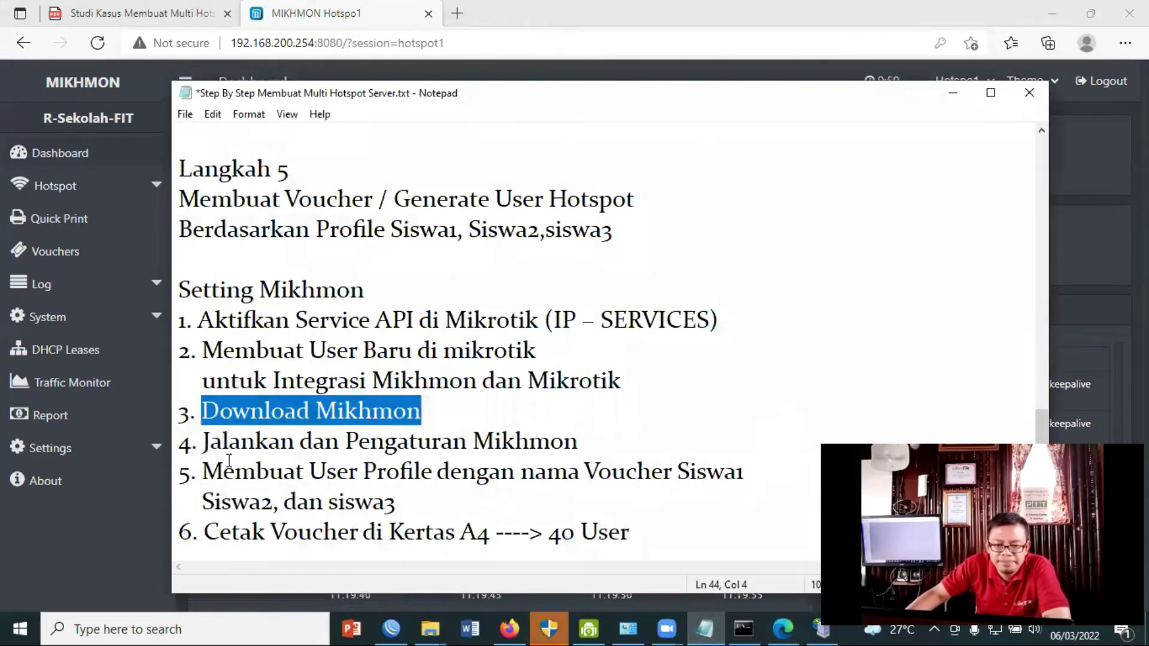
left_click(205, 450)
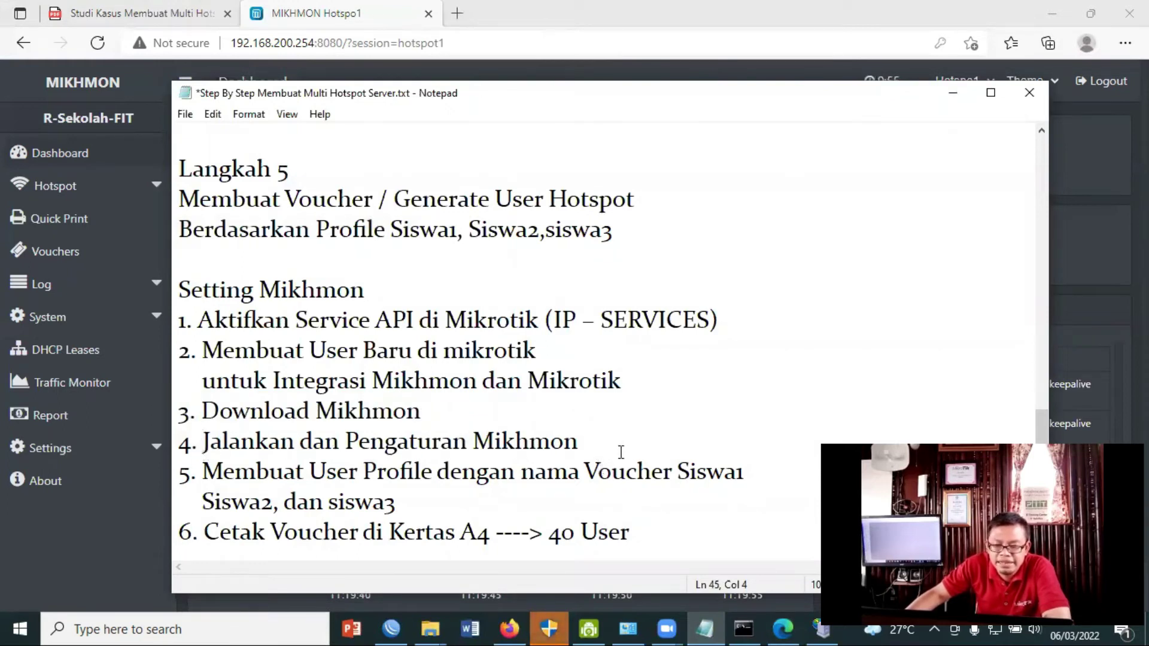
left_click_drag(614, 450, 190, 322)
left_click(190, 321)
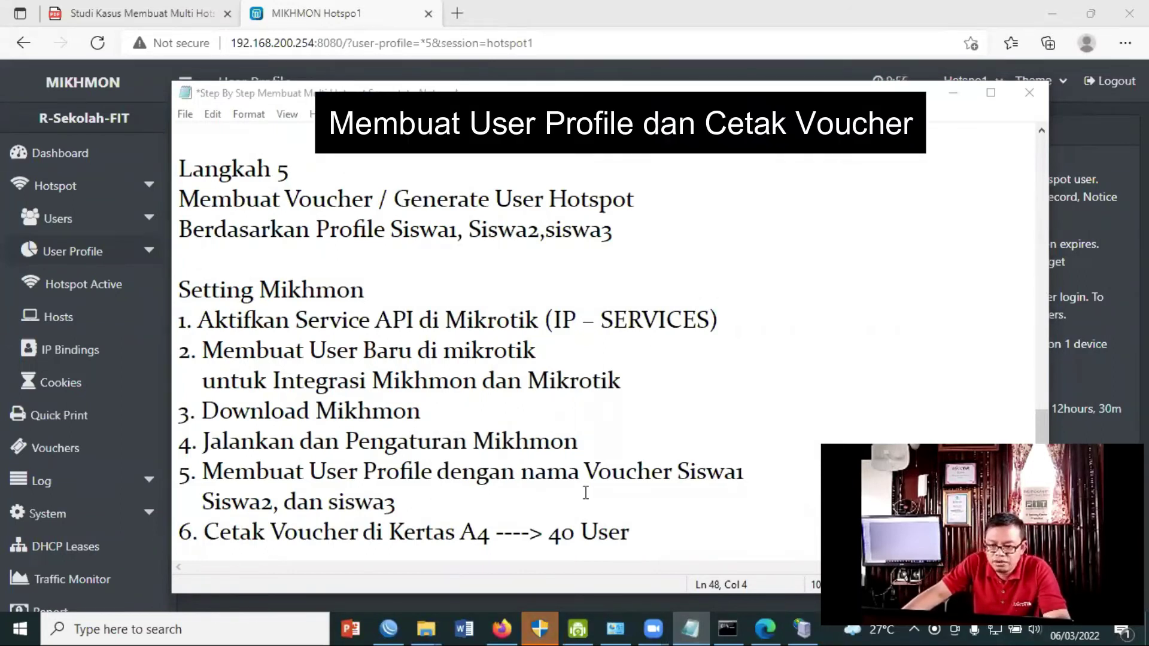
left_click(635, 477)
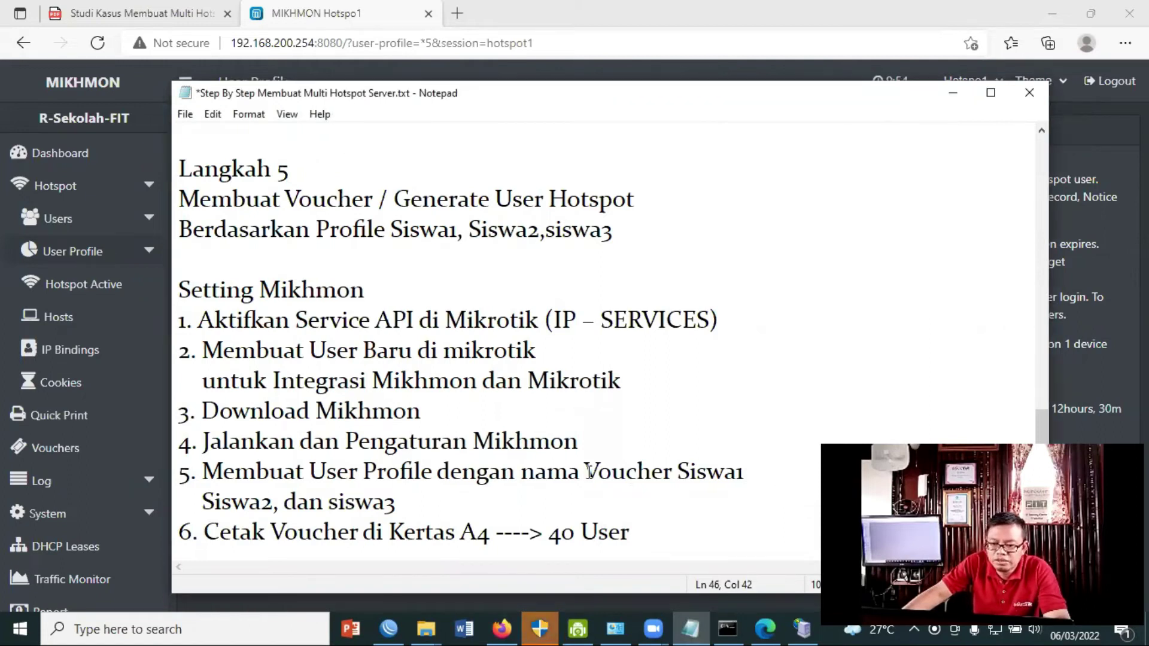
left_click_drag(744, 473, 586, 472)
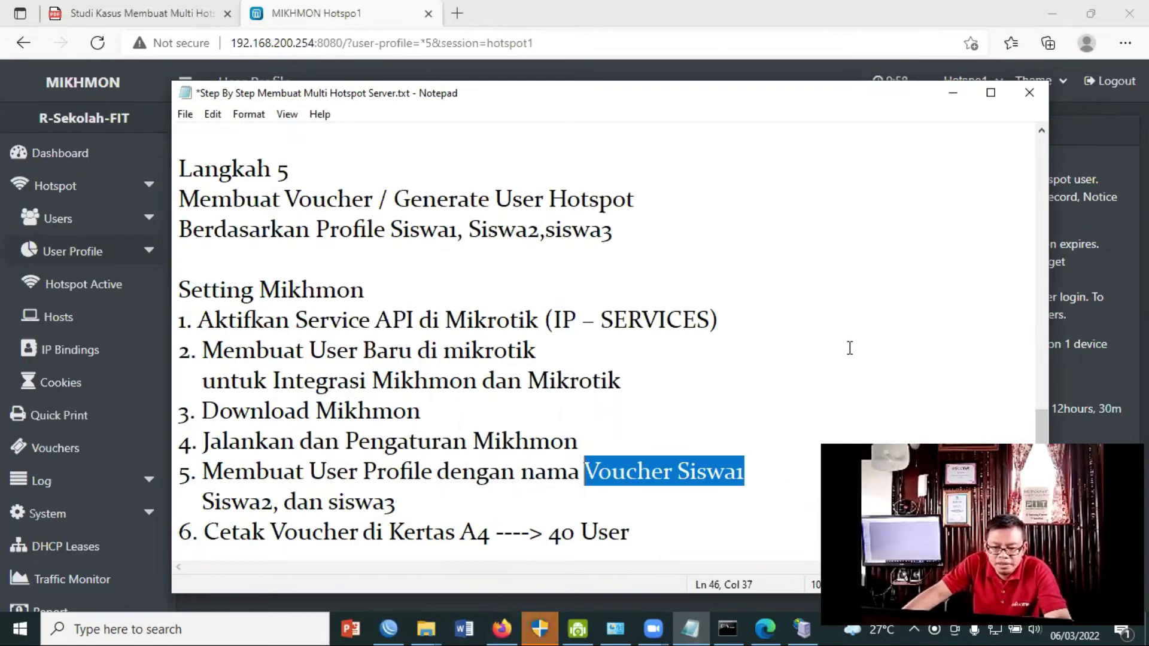
left_click(954, 92)
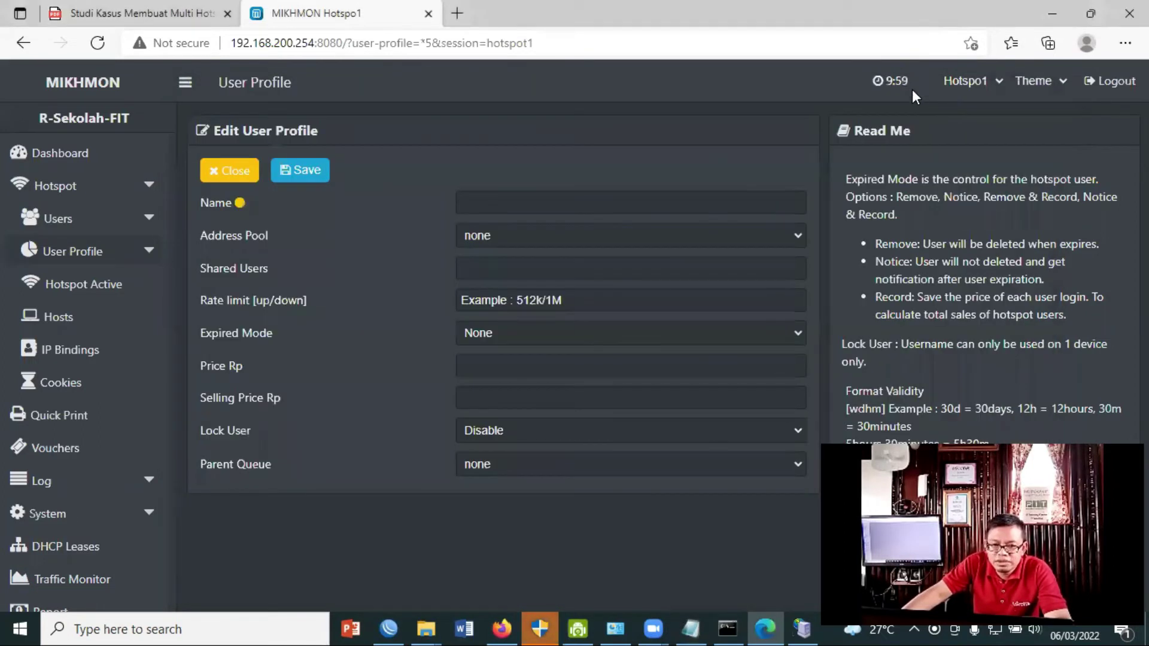
From the user profile list (default, siswa1, siswa2, siswa3, umum), start a new profile.
left_click(149, 256)
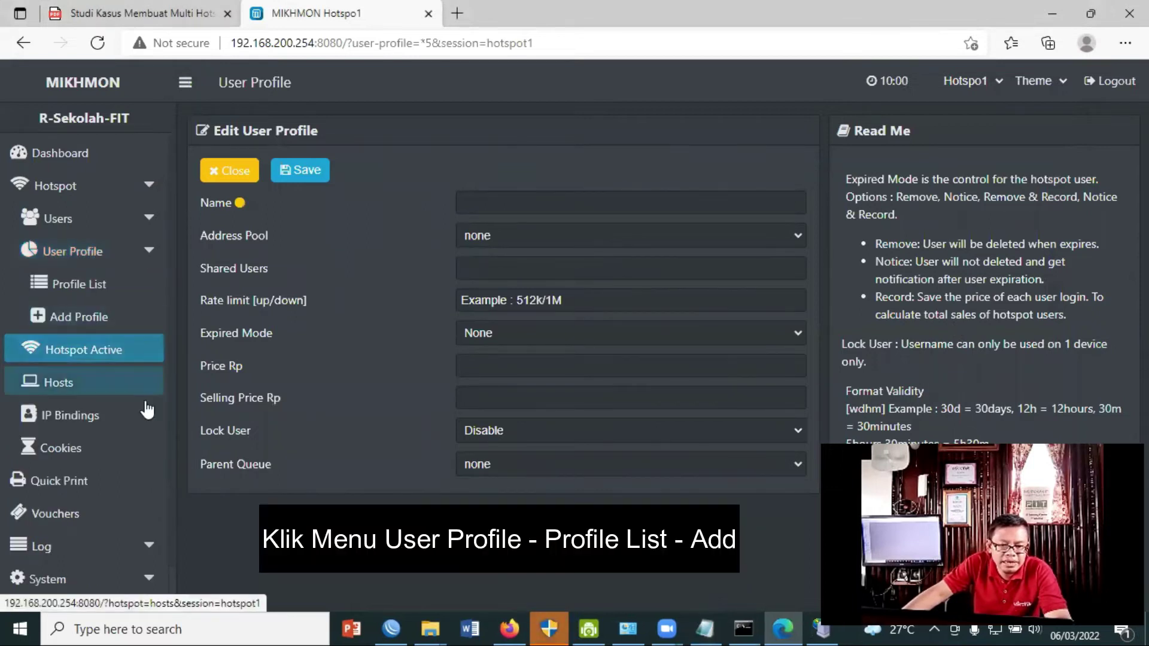
left_click(87, 288)
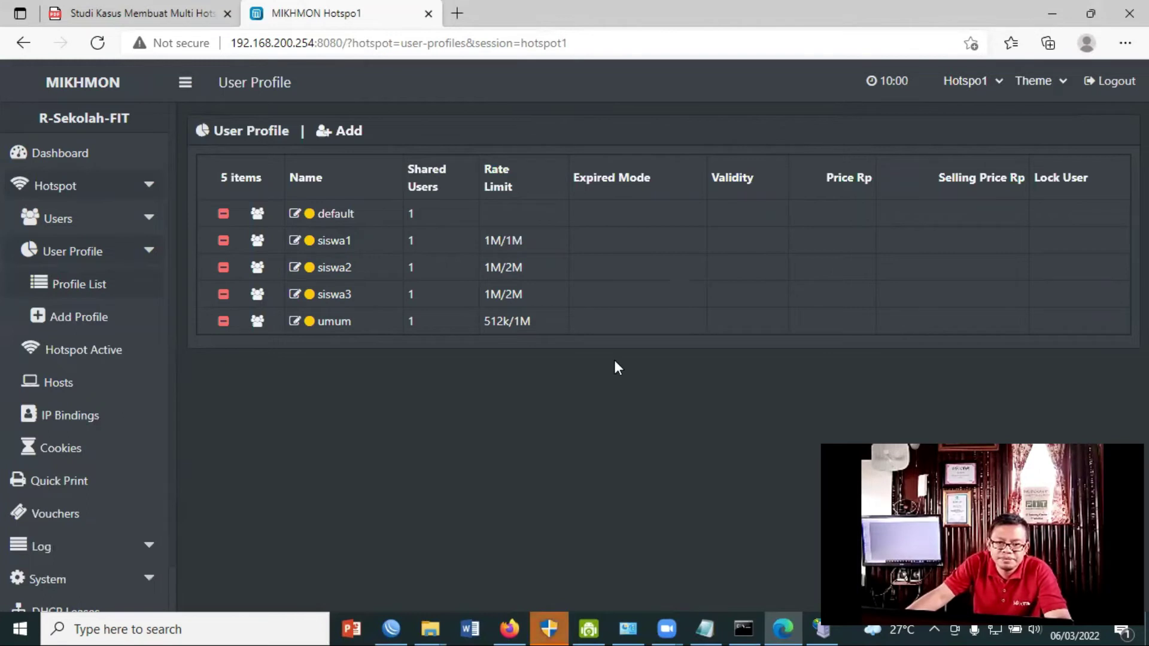
left_click(343, 134)
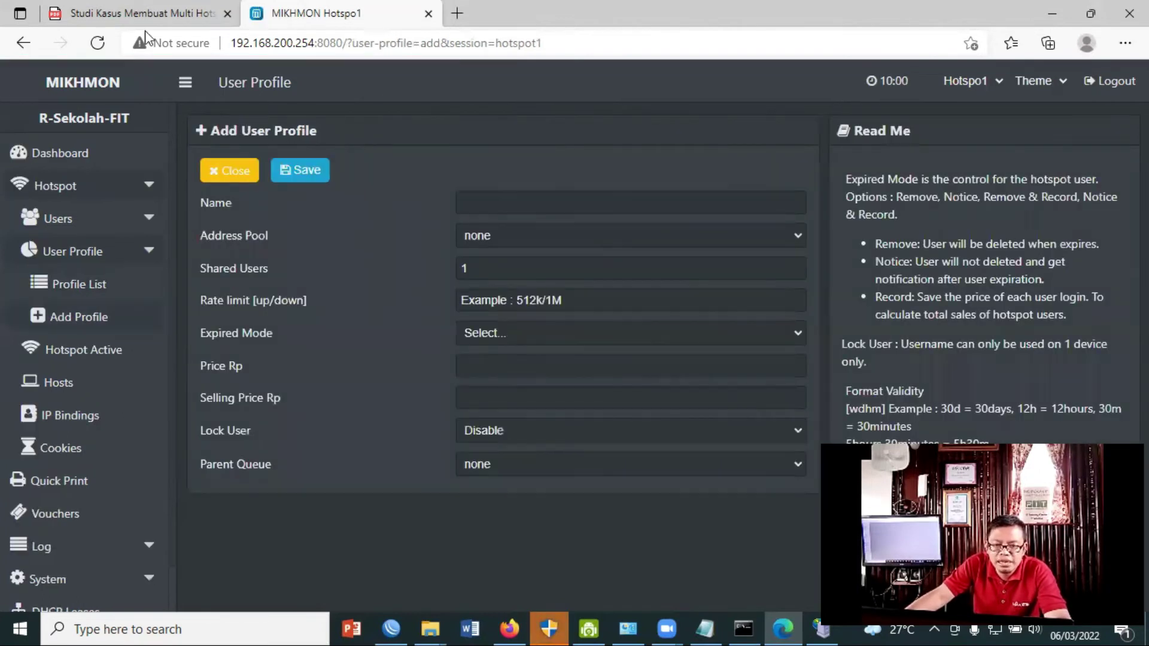
Name the new profile voucher-siswa1 and set its address pool to HOTSPOT-1.
left_click(547, 208)
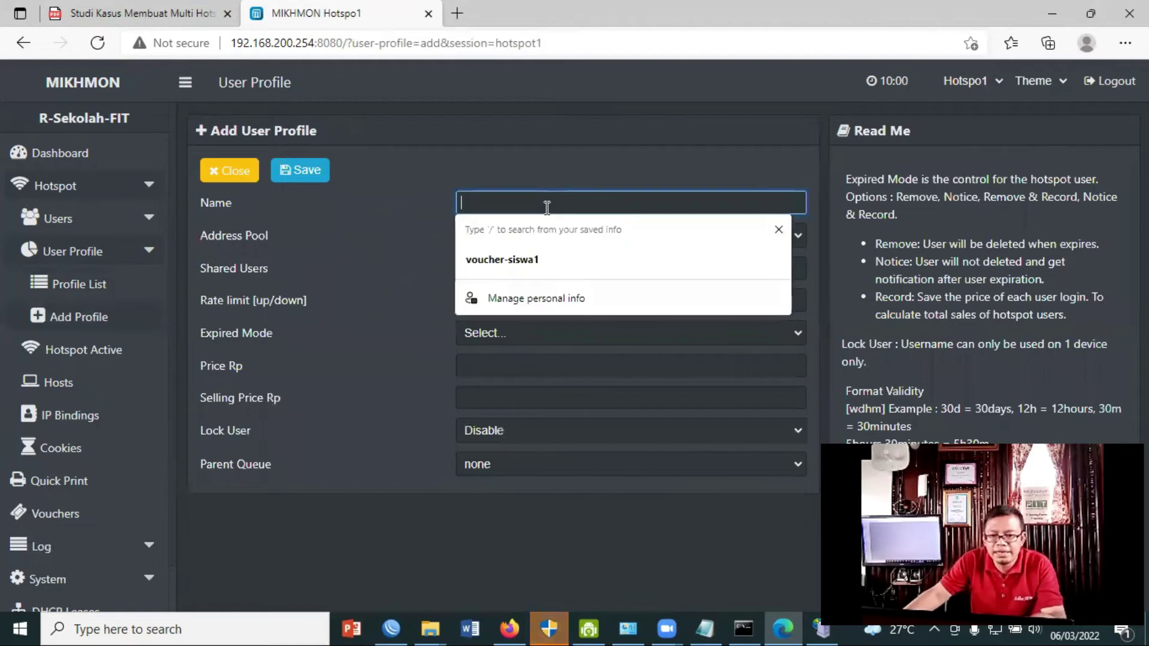
type("vo")
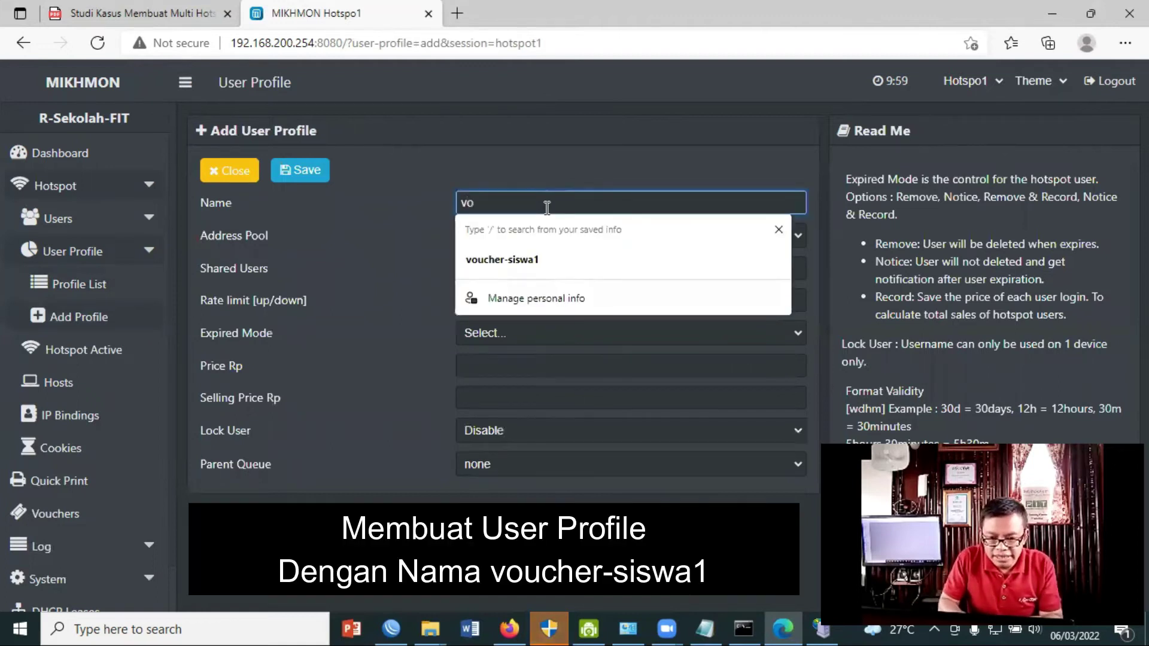
type("ucher-")
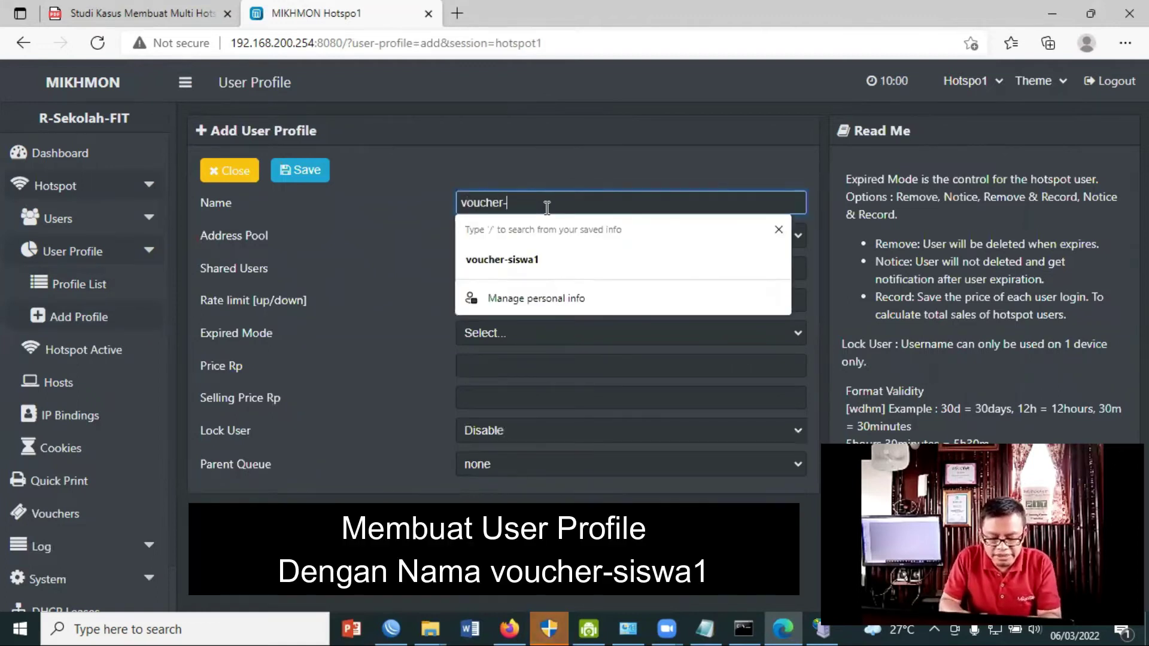
type("siswa1")
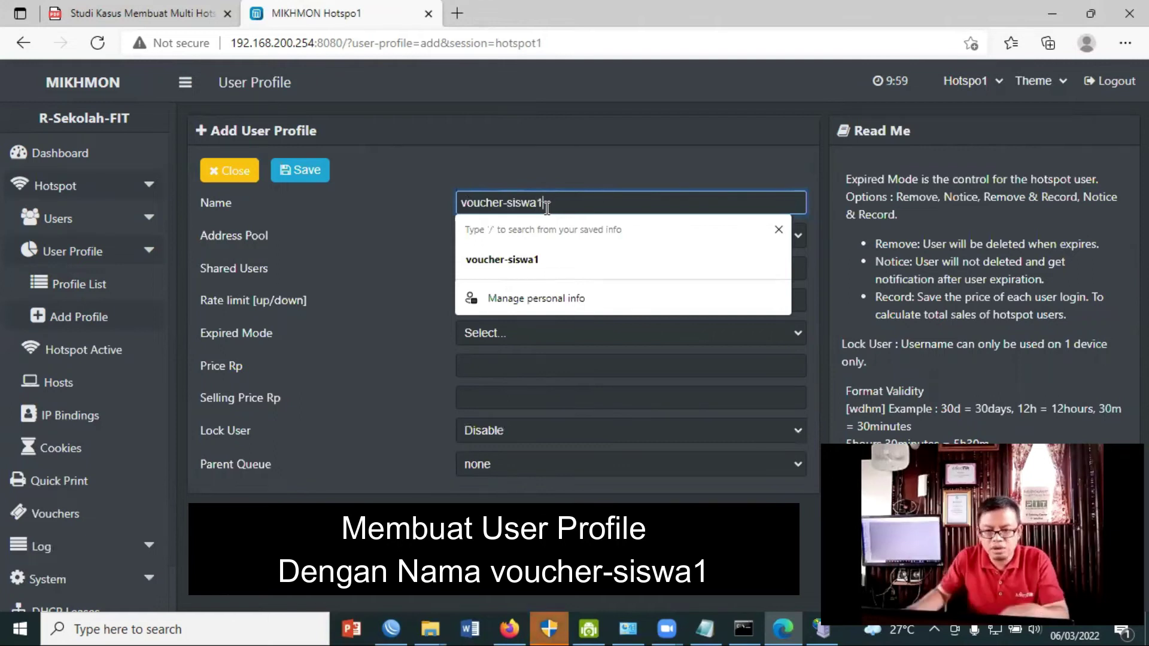
key("Escape")
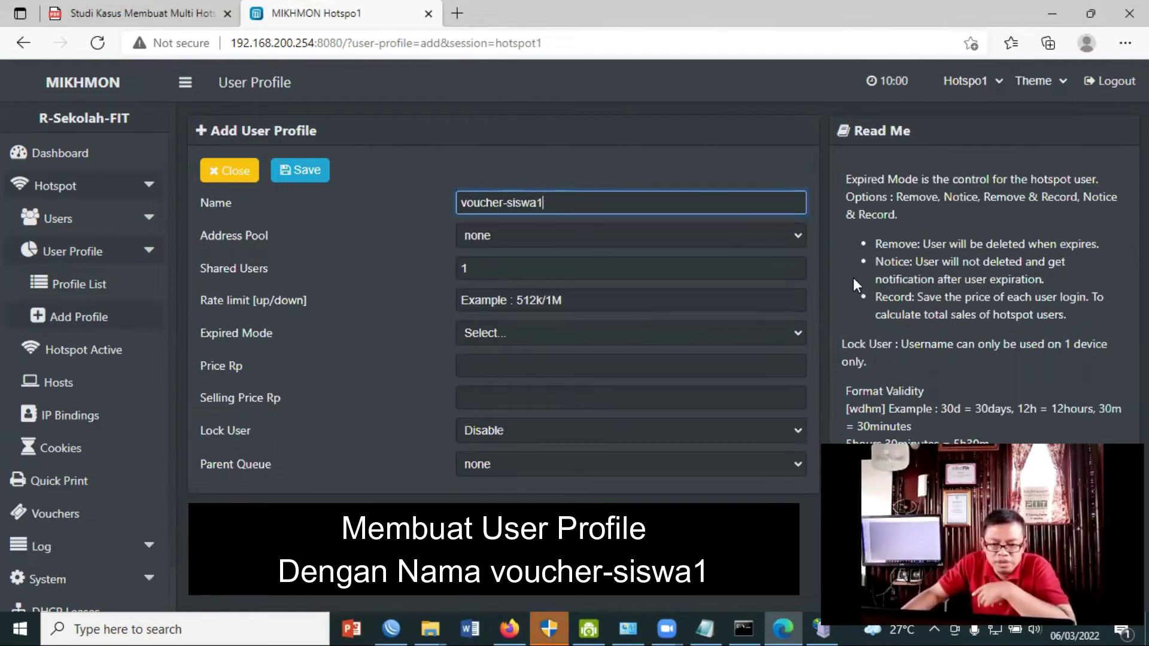
key("Tab")
key("alt+Down")
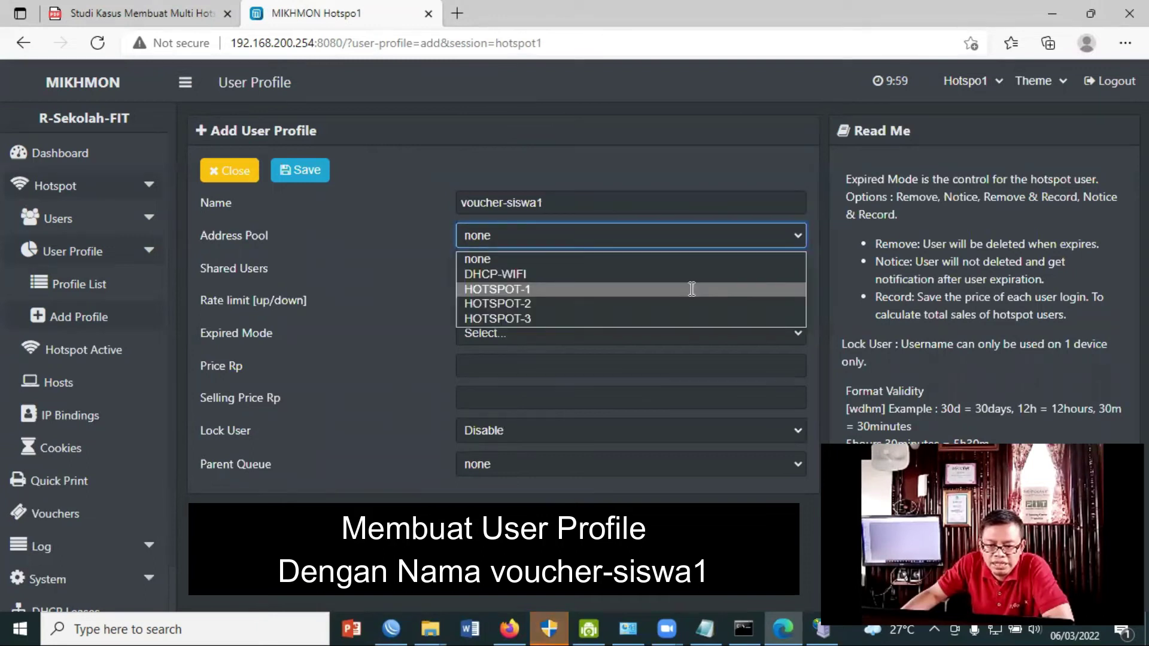
left_click(552, 289)
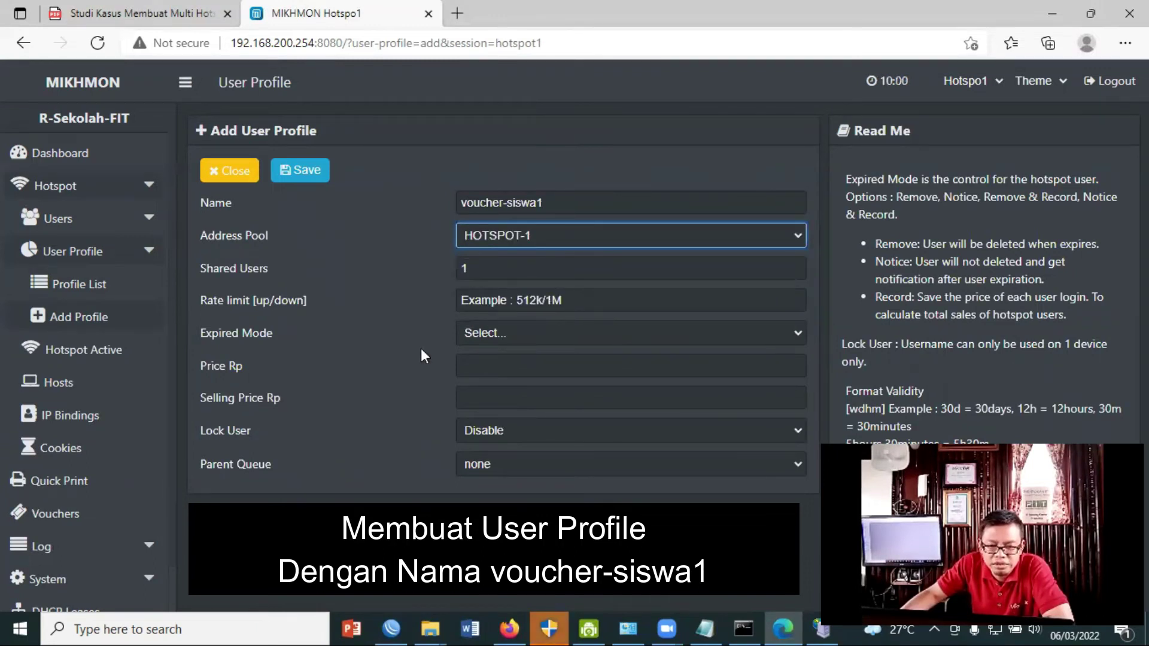
Give voucher-siswa1 rate limit 1m/1m, Remove expiry mode and 4w2d validity, and save it.
key("Tab")
key("Tab")
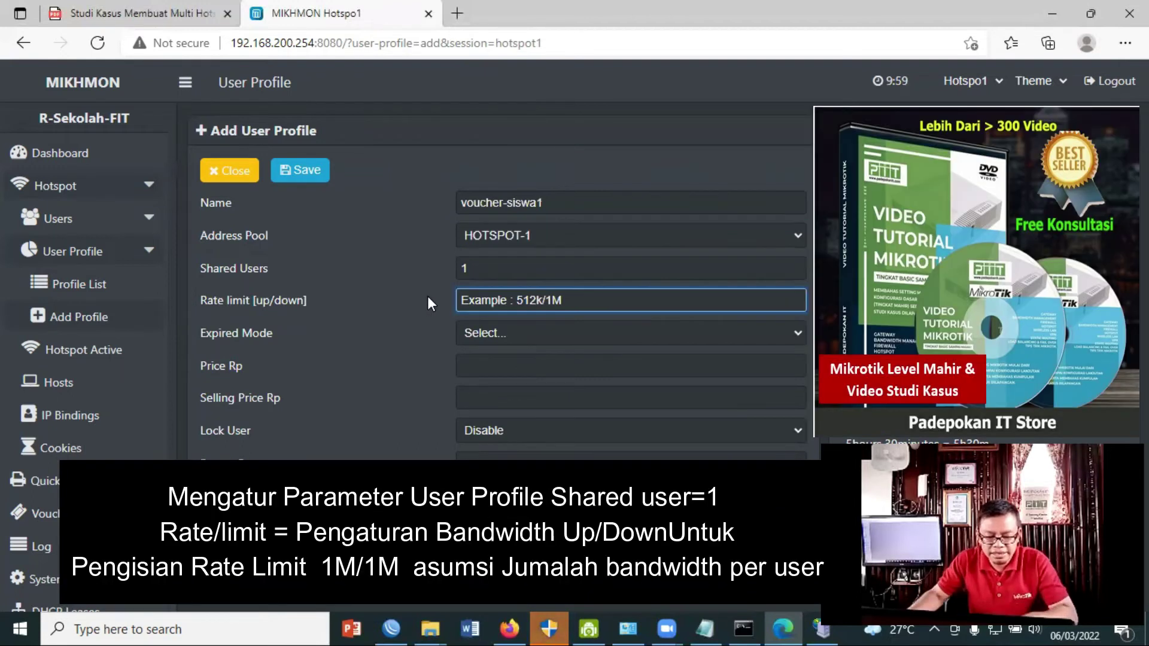
type("1m/1m")
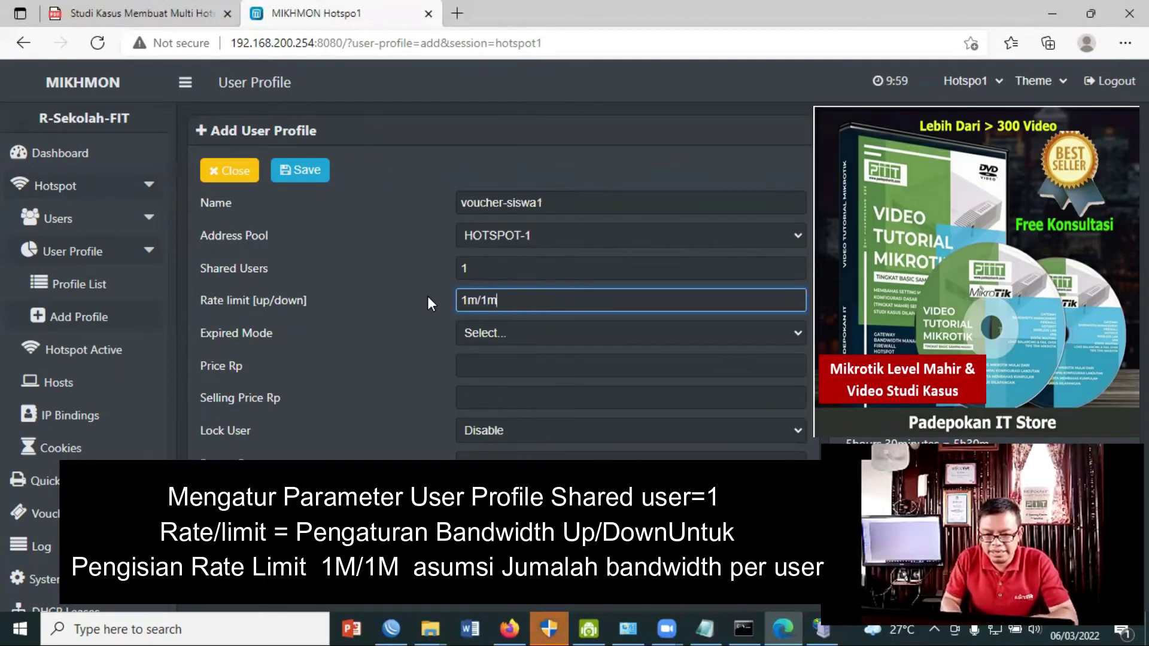
left_click(798, 333)
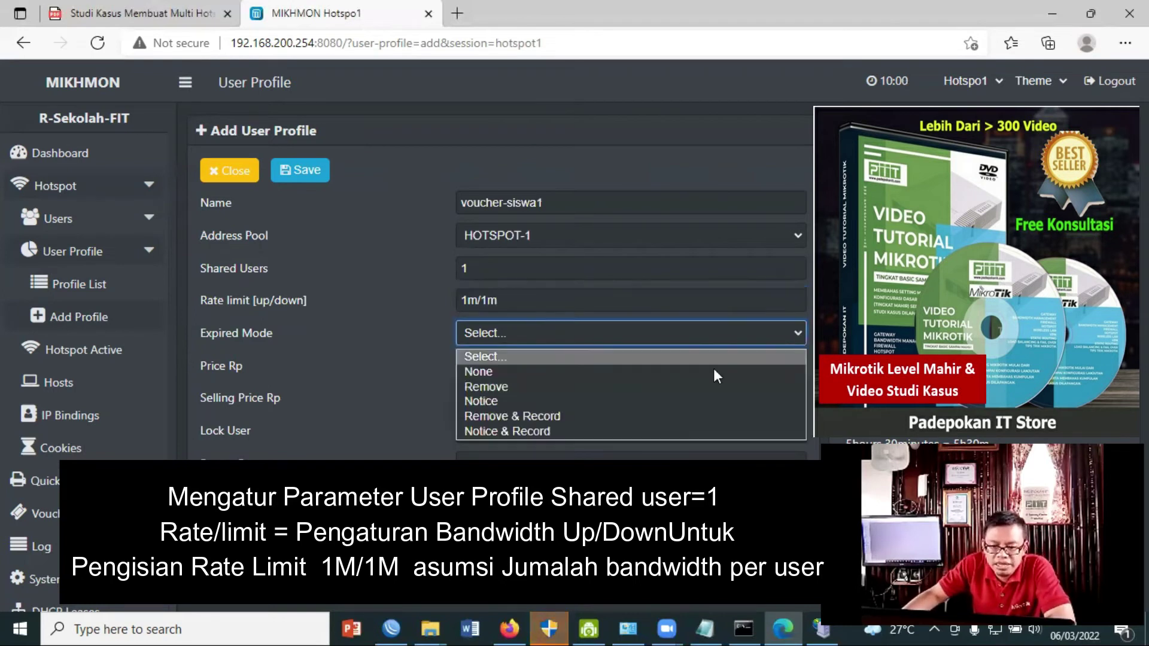
left_click(572, 386)
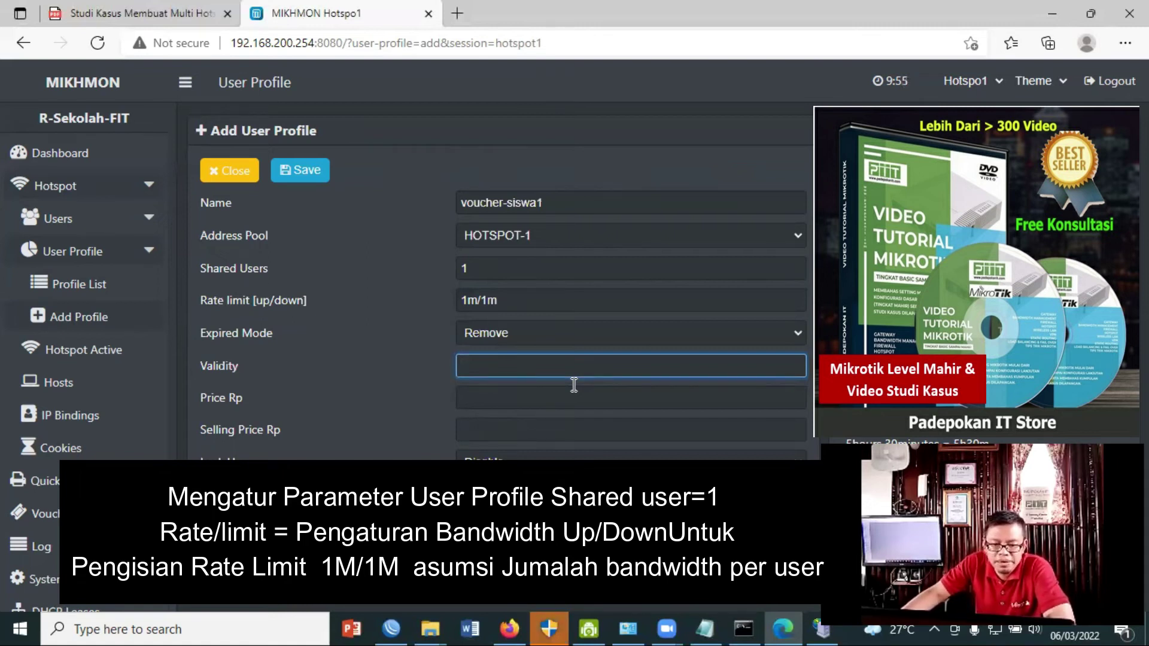
type("30d")
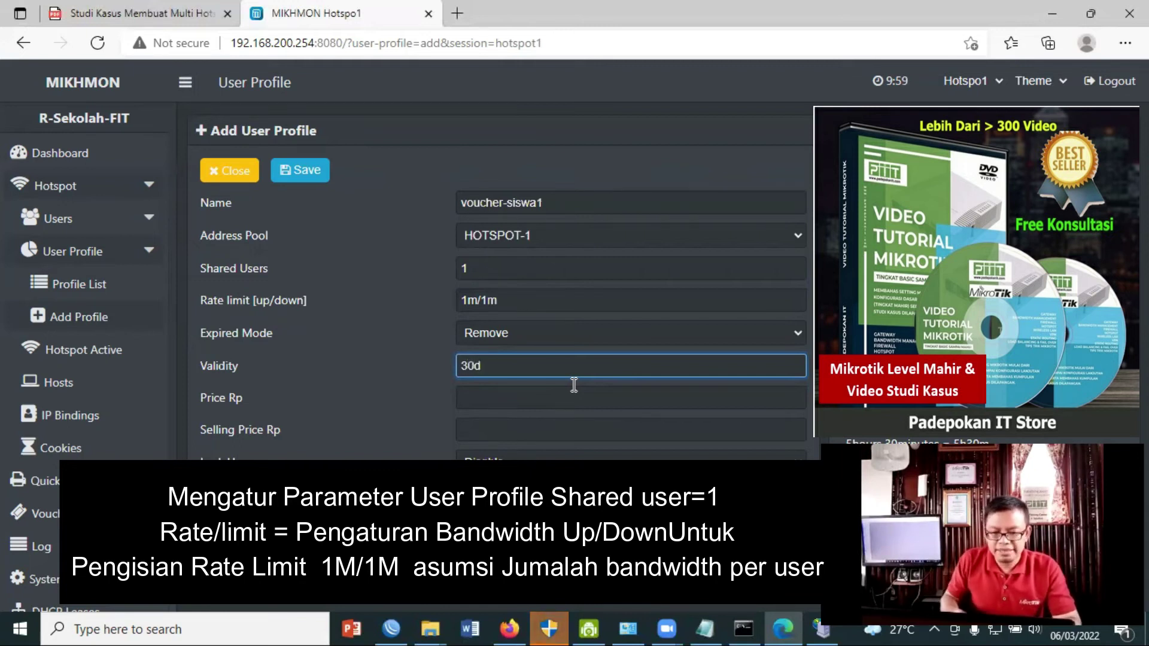
left_click_drag(530, 367, 454, 365)
type("4w2d")
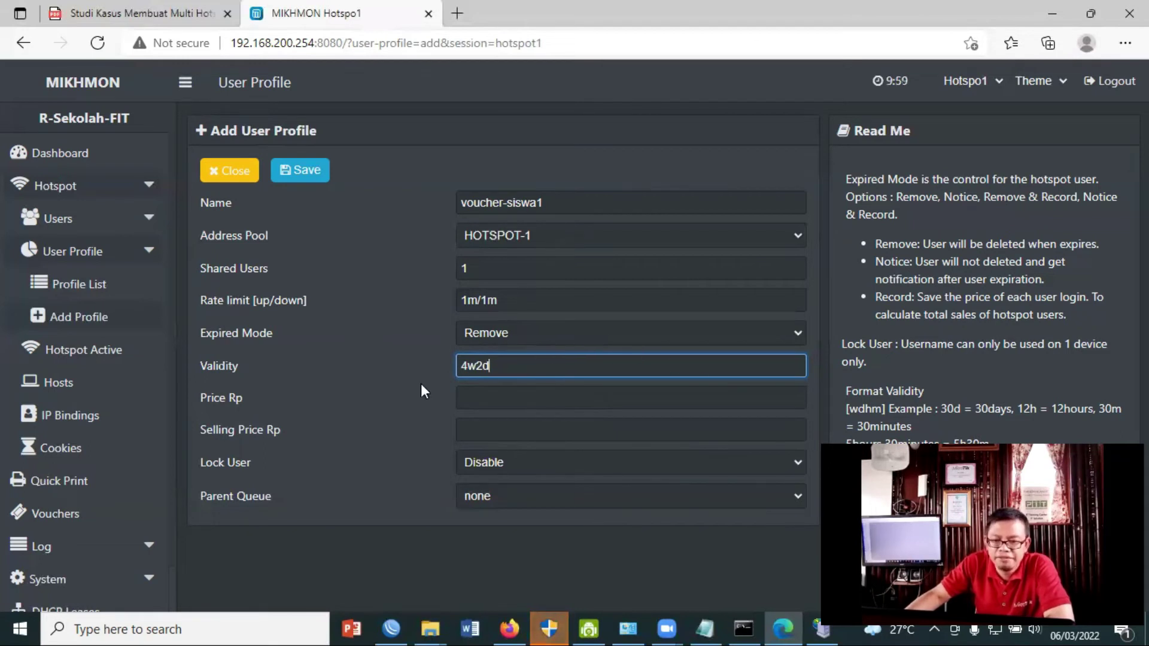
left_click(306, 173)
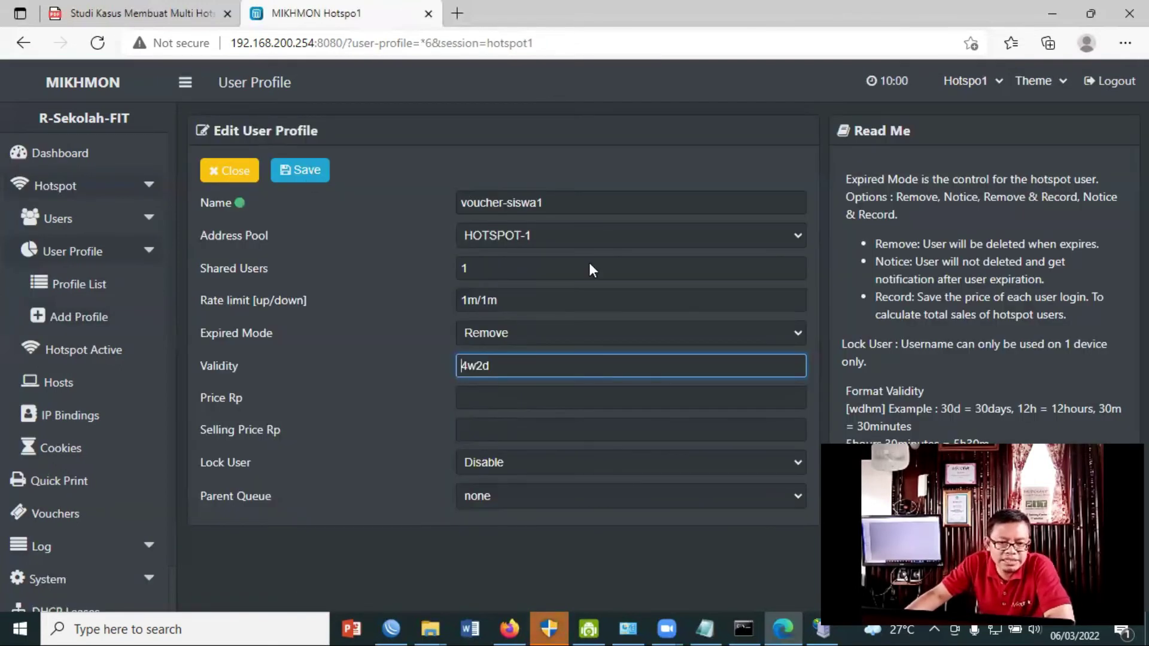
left_click(150, 218)
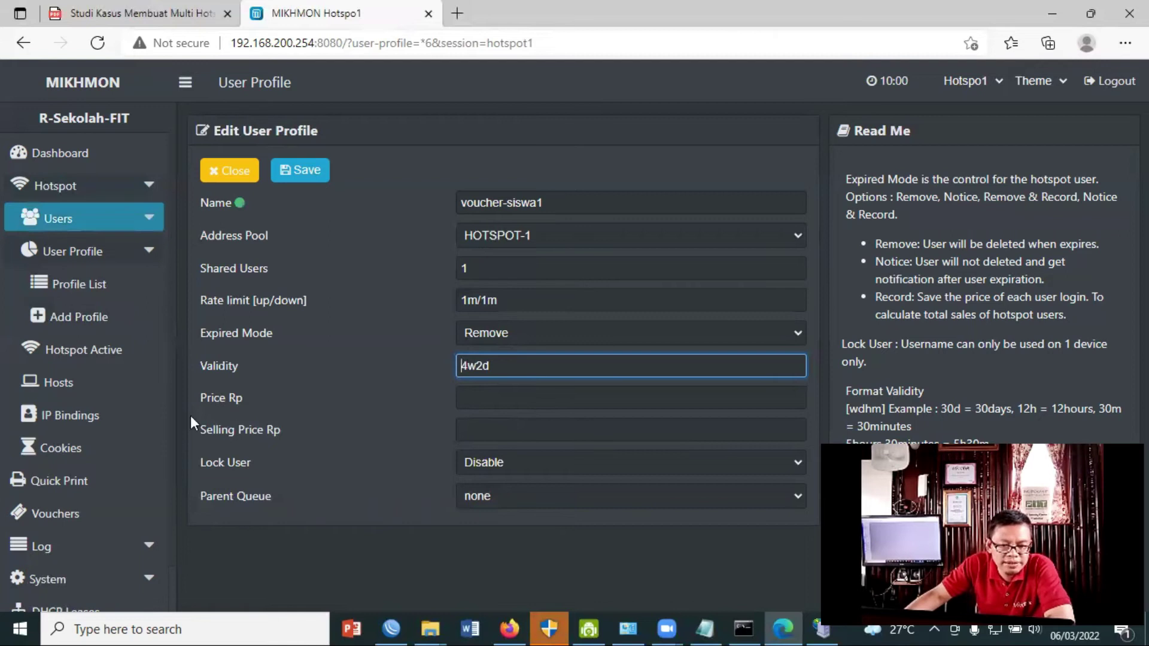
Open the Generate User form and set the quantity to 40.
left_click(91, 346)
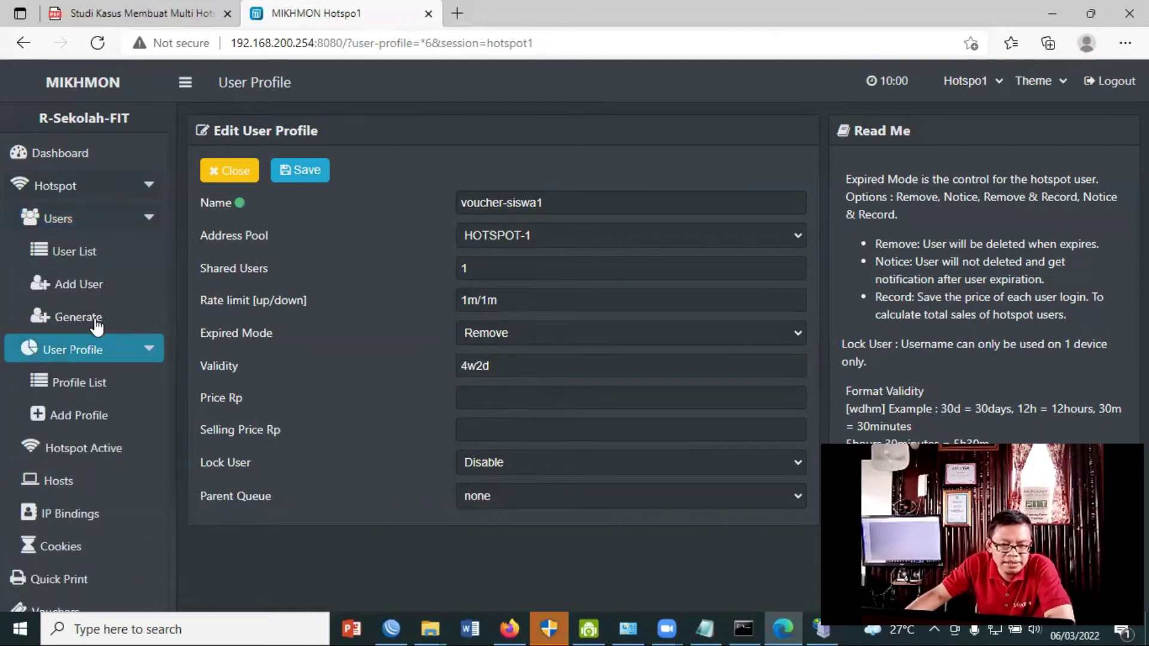
left_click(96, 326)
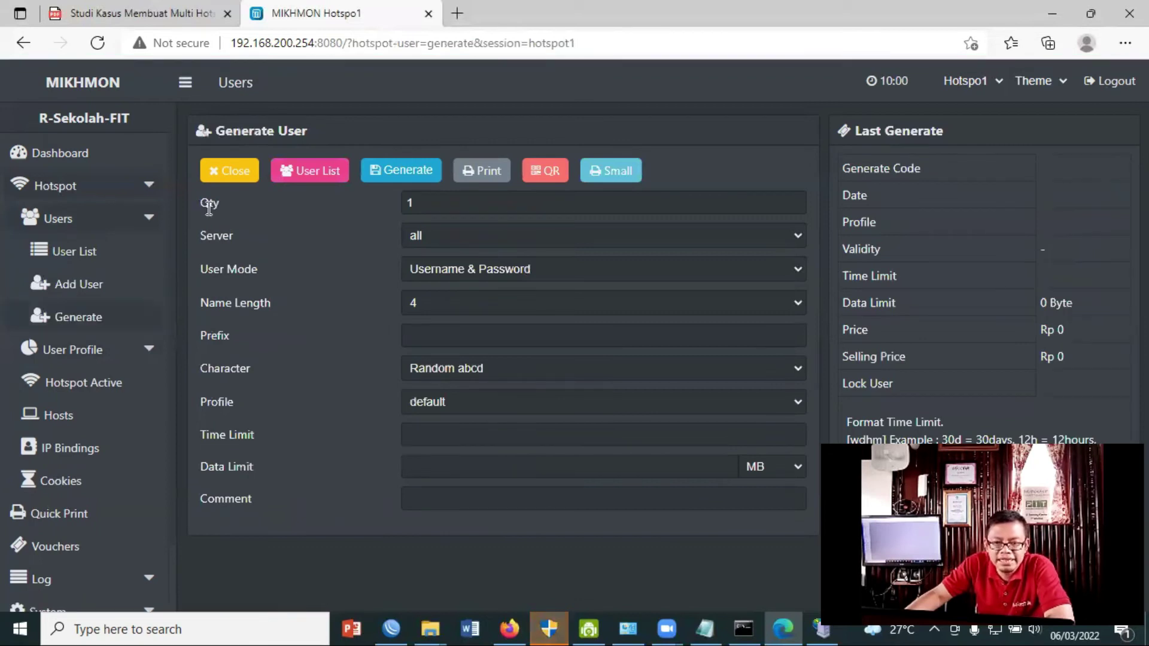
double_click(398, 202)
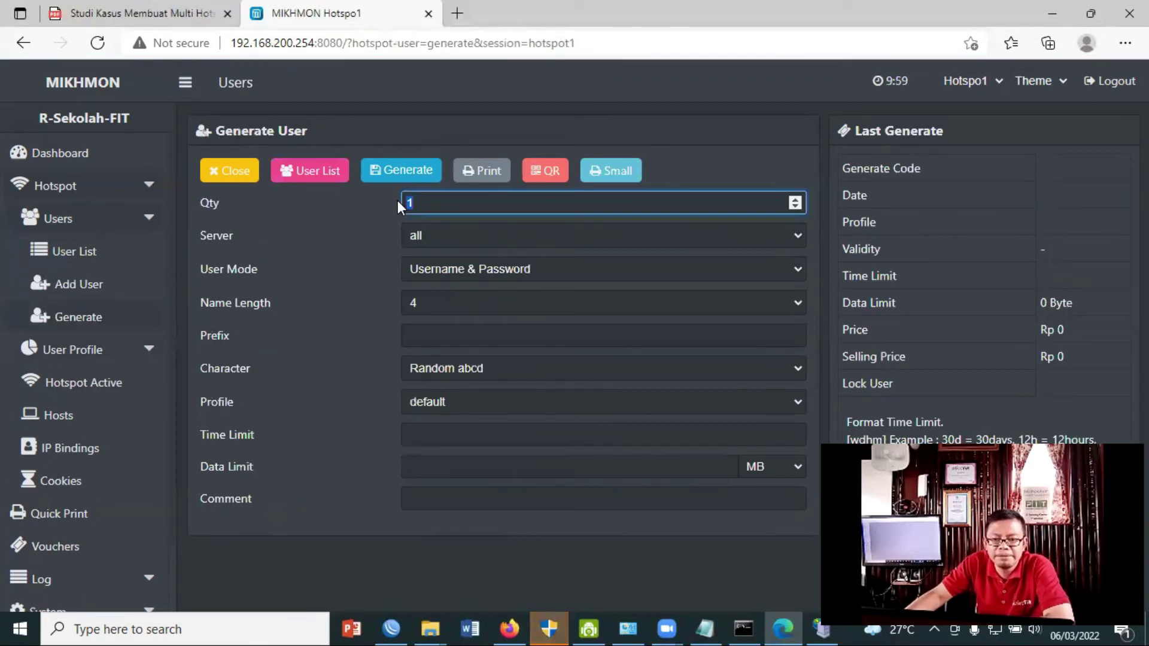
type("40")
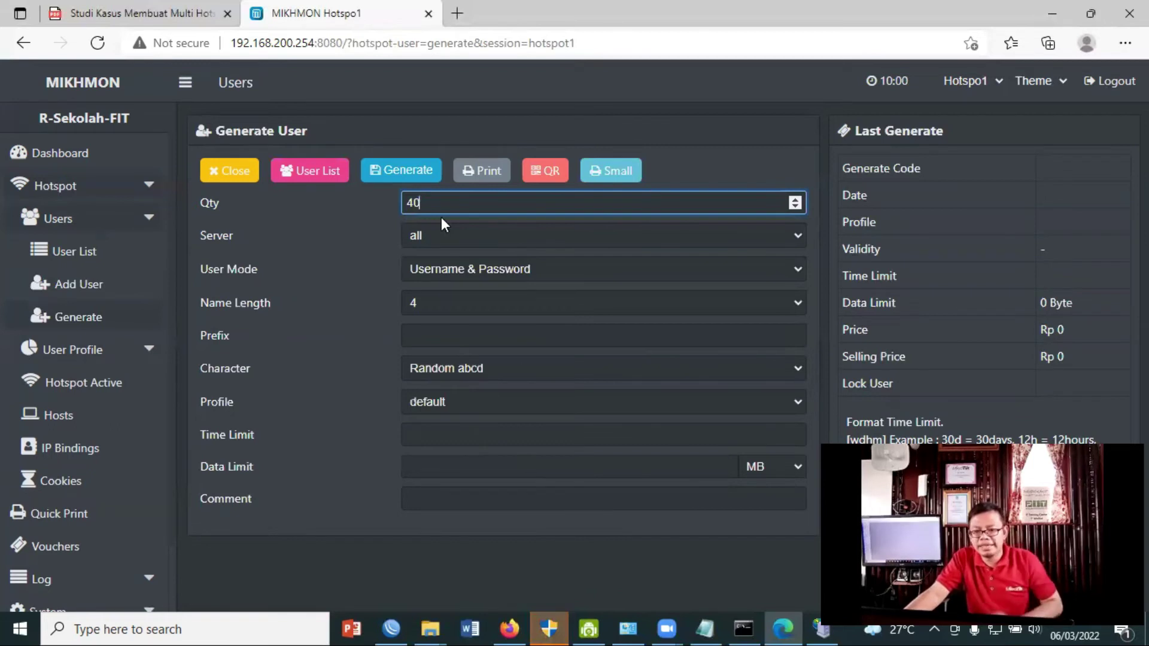
left_click(709, 627)
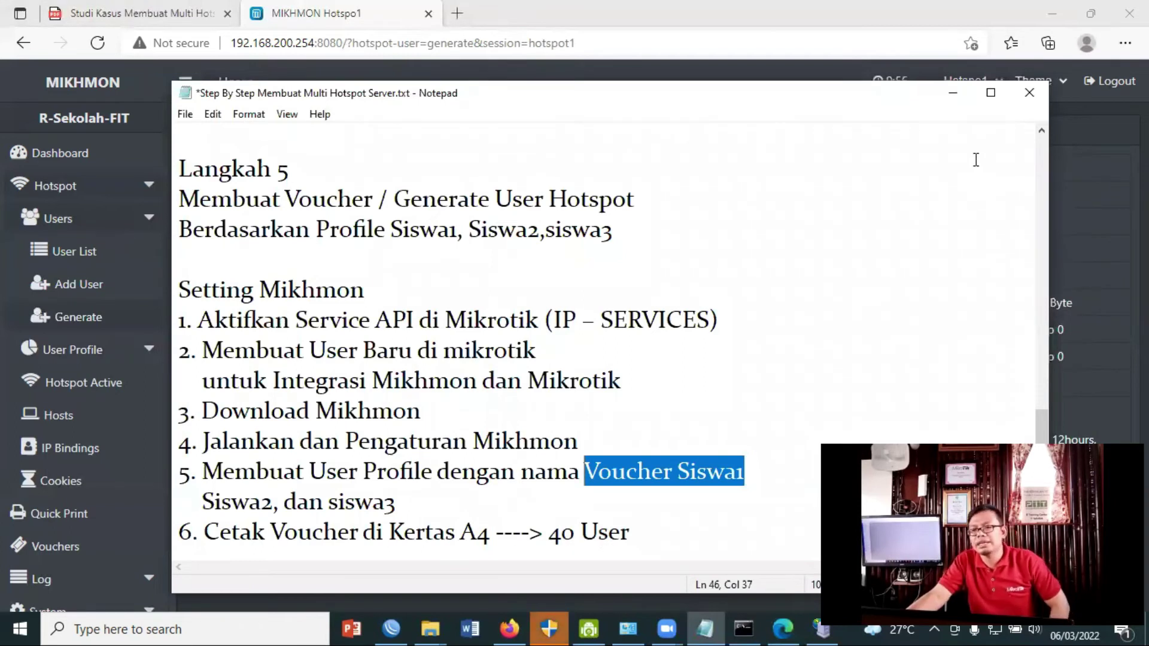
left_click(953, 93)
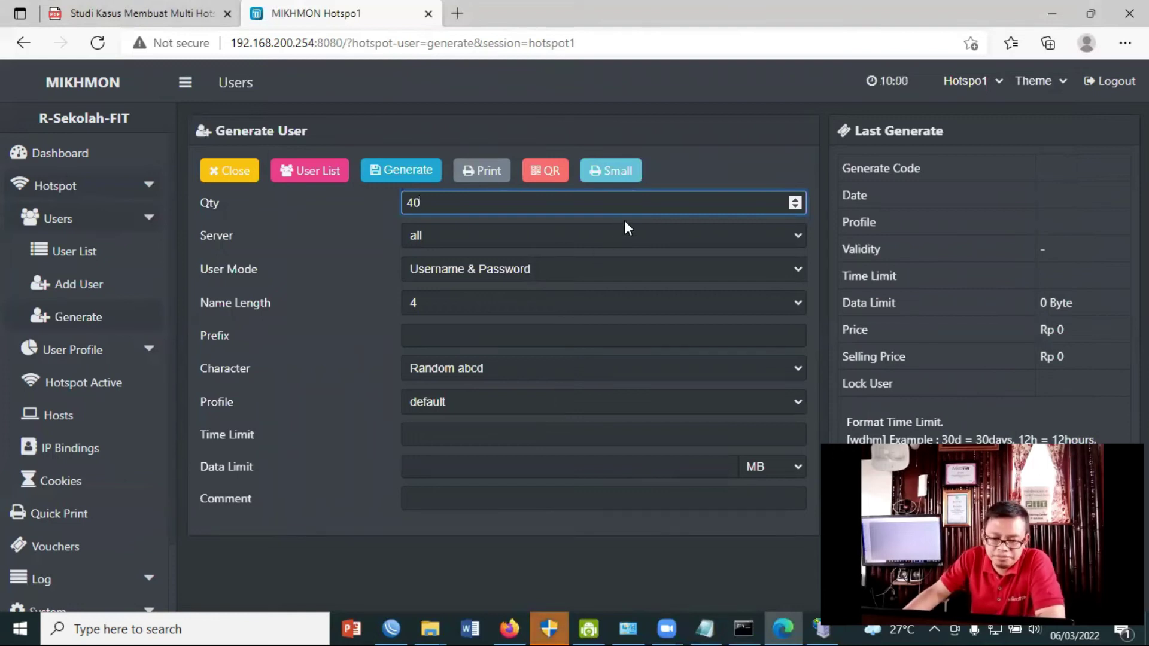
Choose server hotspot1 and the Username = Password user mode.
left_click(799, 236)
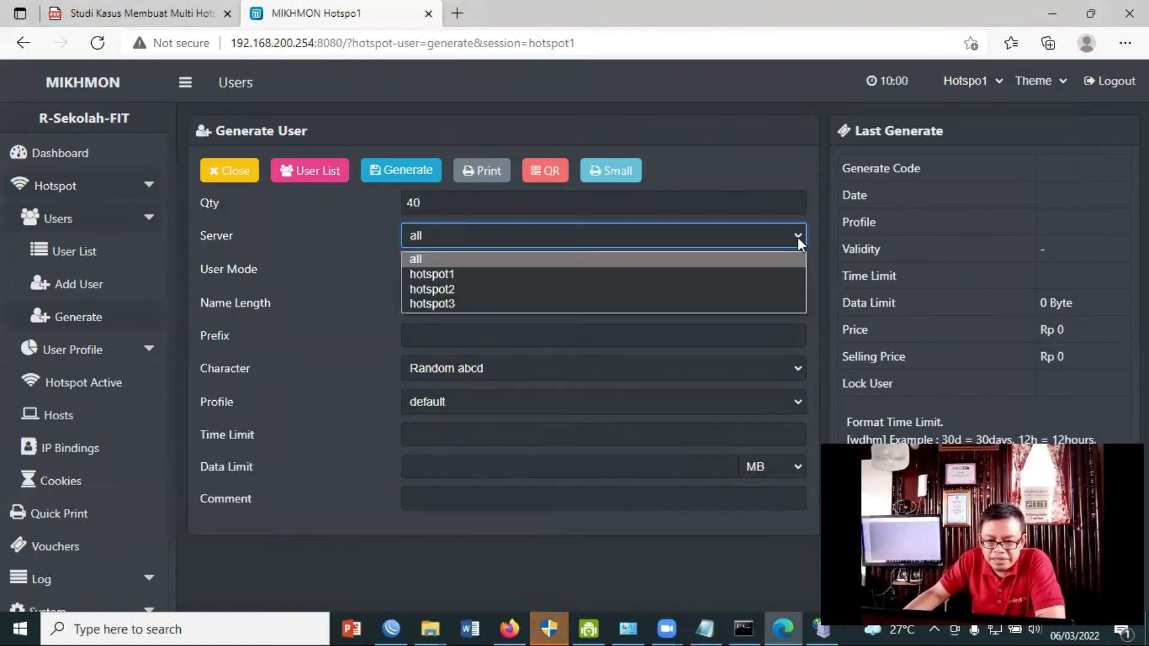
left_click(647, 274)
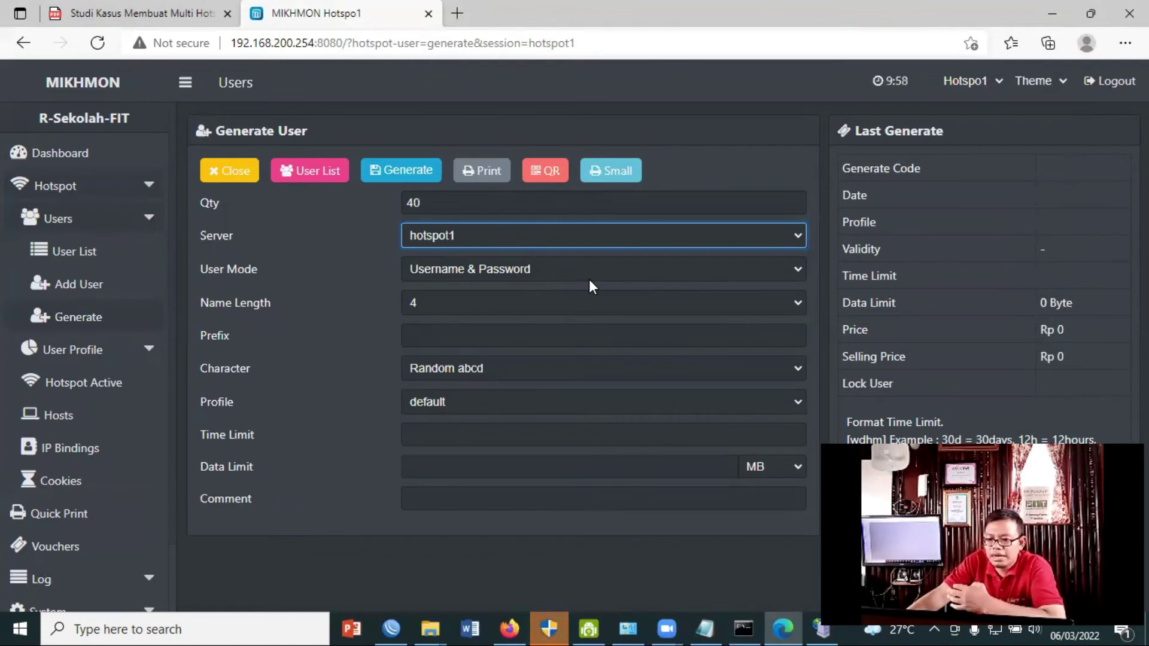
left_click(795, 267)
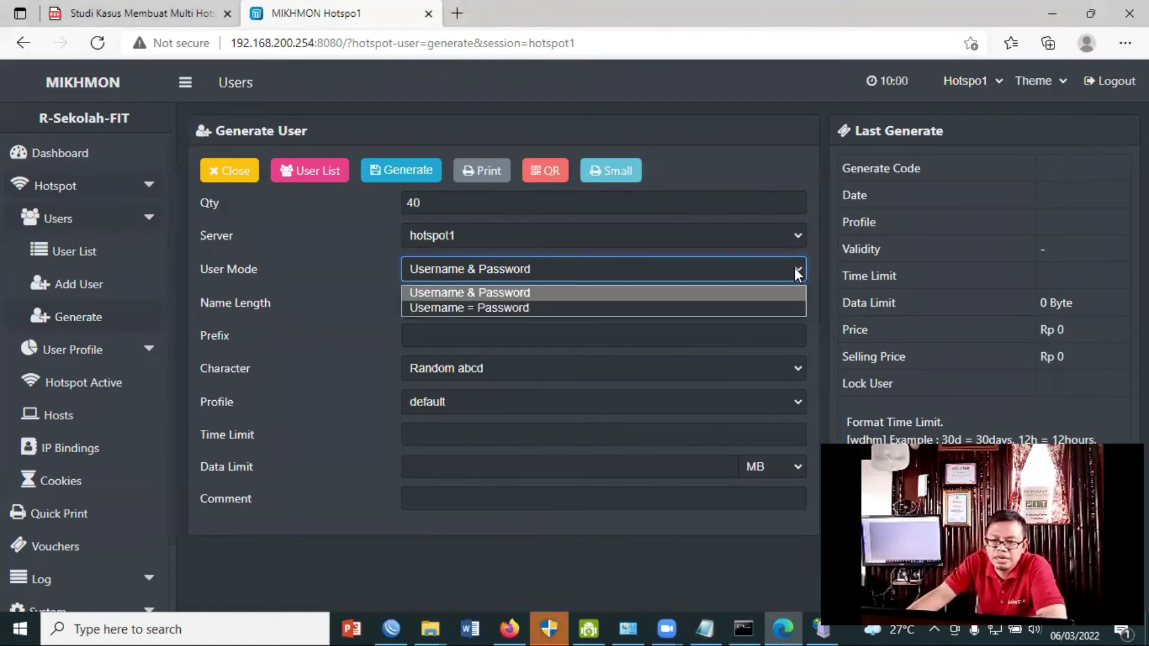
left_click(489, 307)
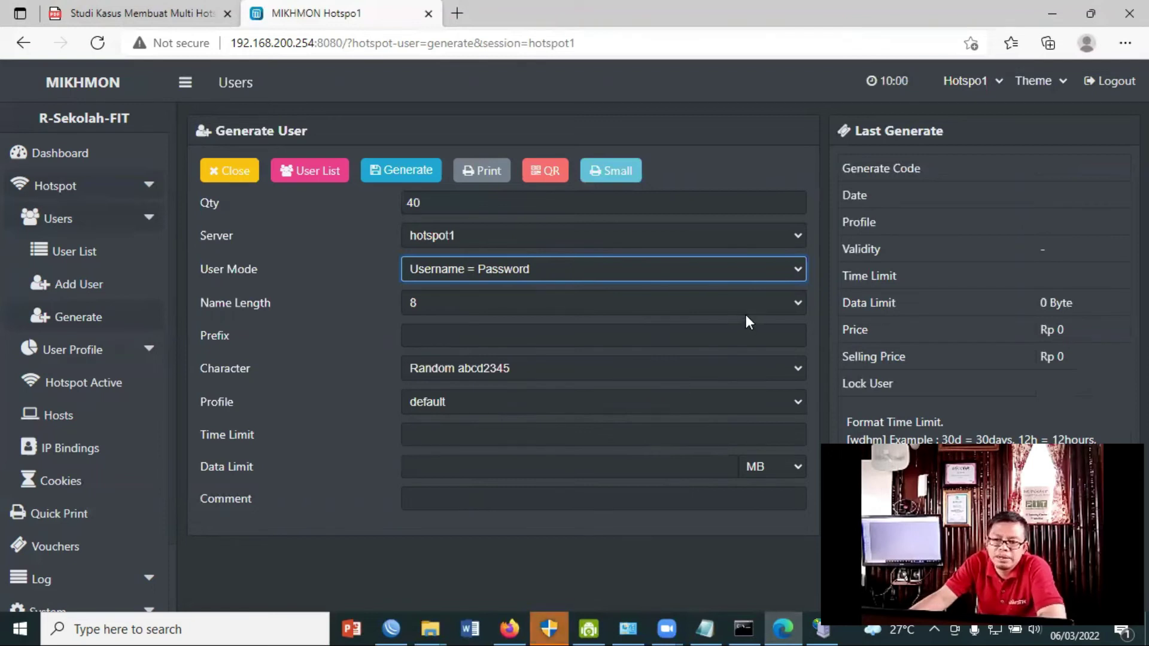
Generate users with name length 3, prefix 1, Random abcd2345 characters and profile voucher-siswa1.
left_click(422, 302)
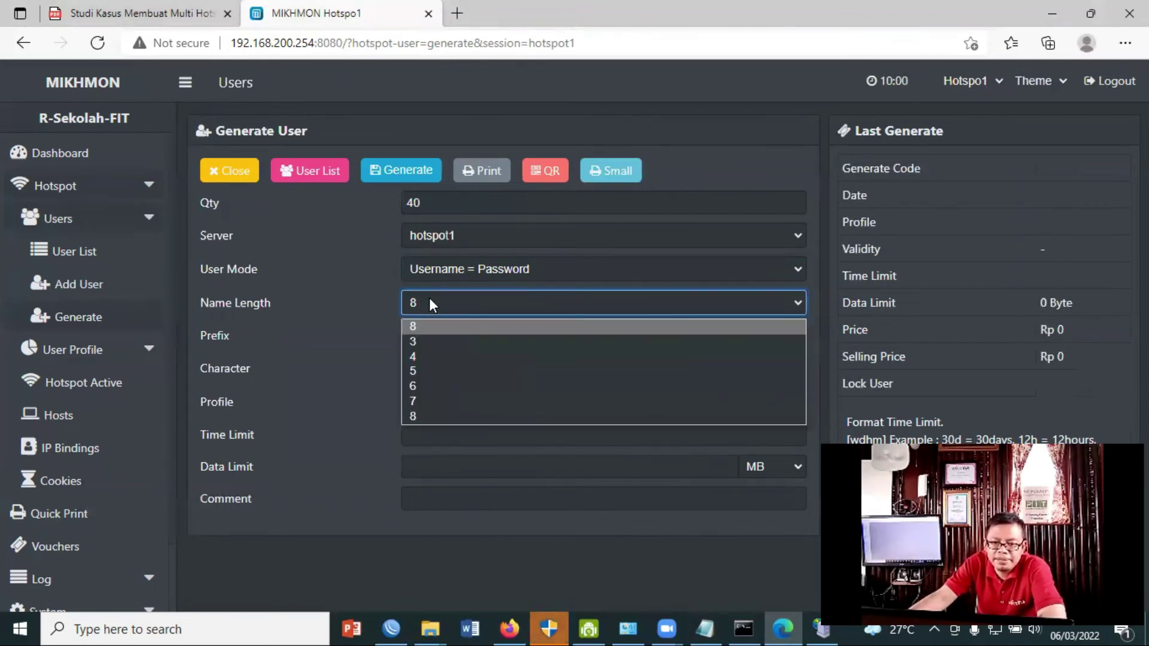
left_click(442, 344)
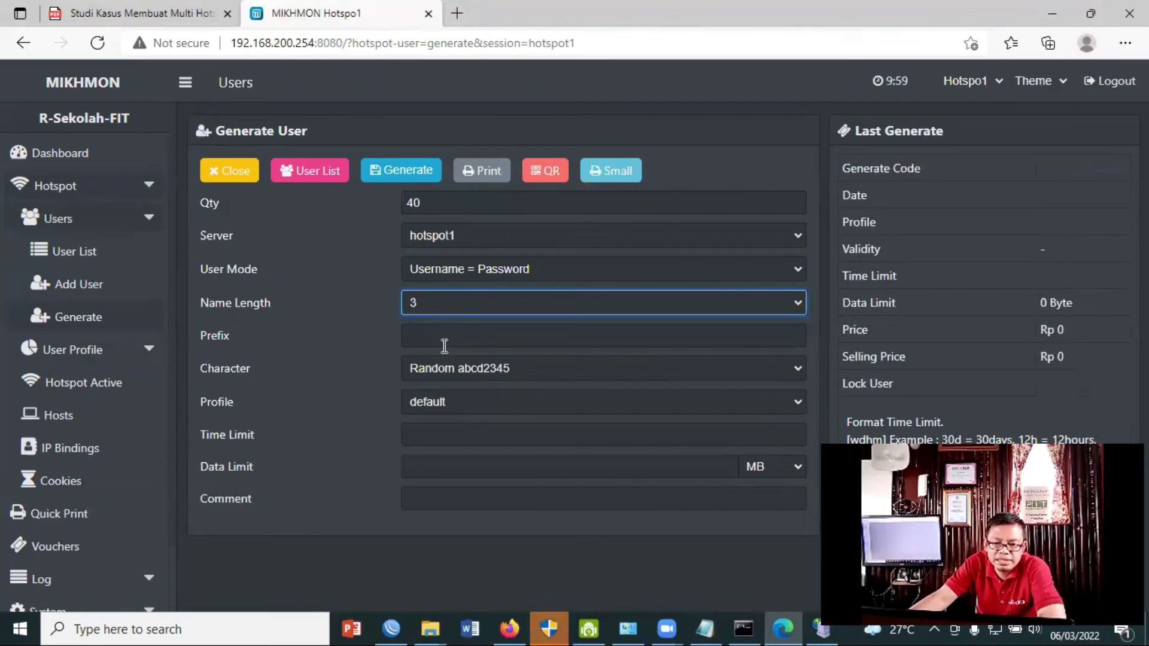
left_click(463, 341)
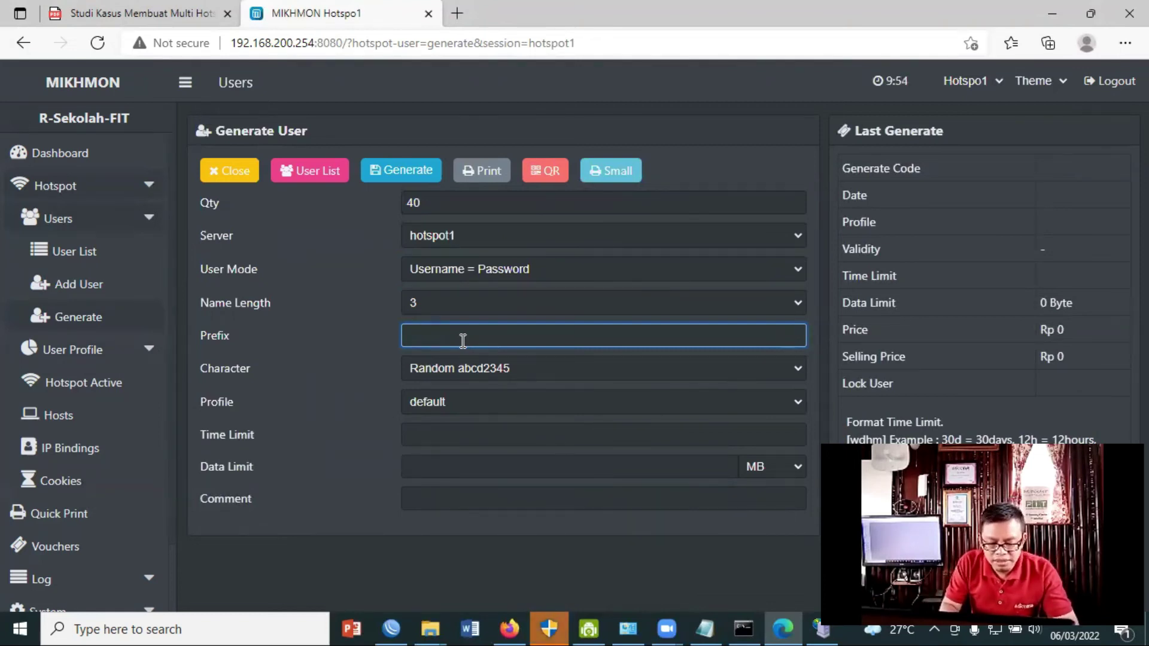
type("1")
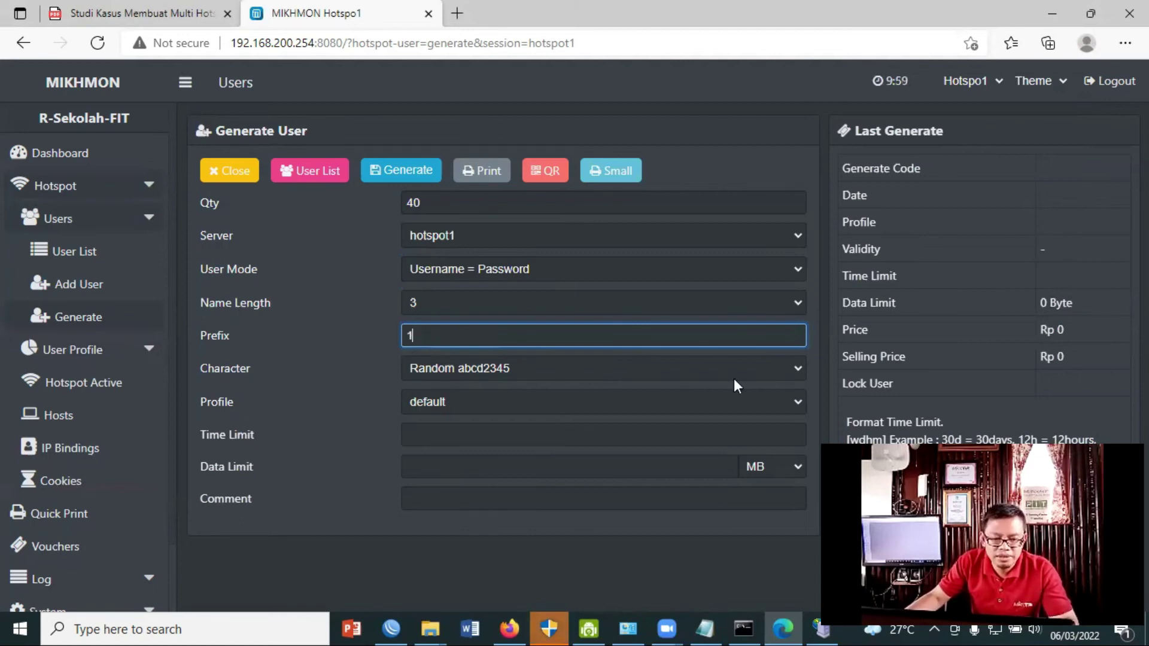
left_click(796, 368)
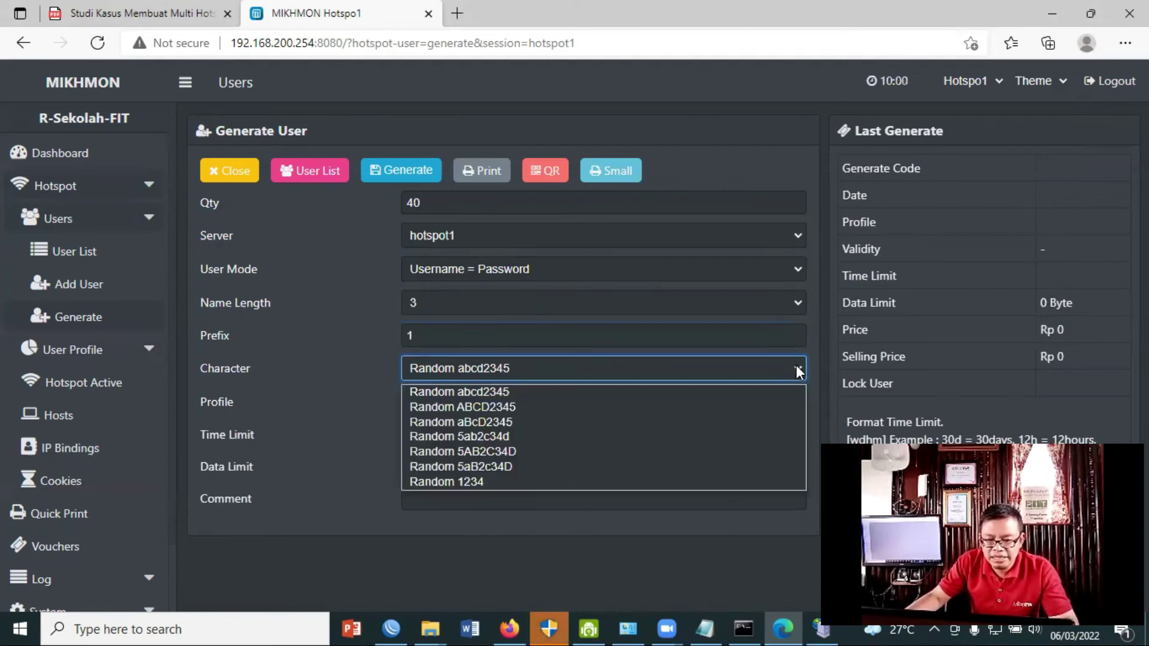
left_click(505, 393)
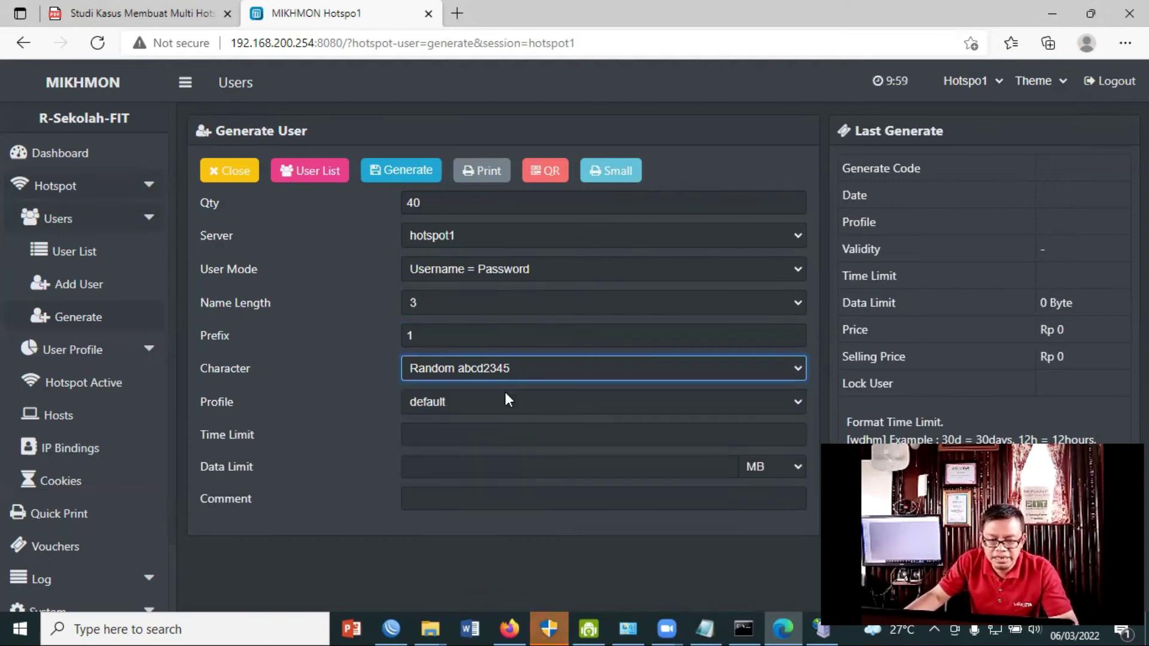
left_click(800, 403)
left_click(545, 500)
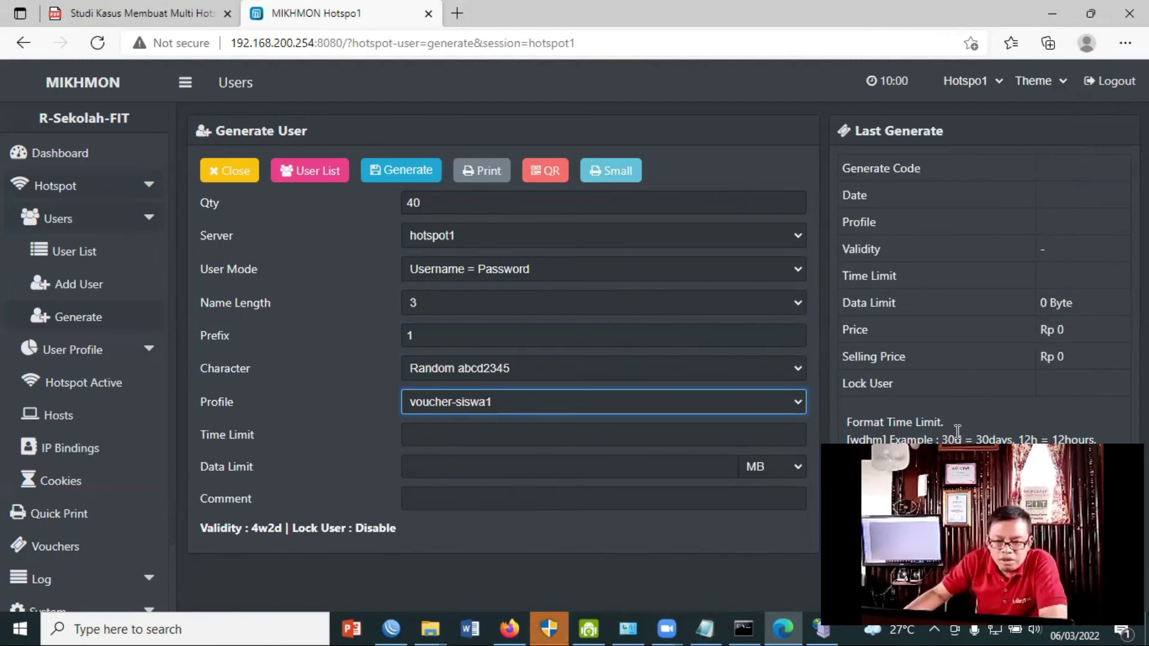
left_click(373, 173)
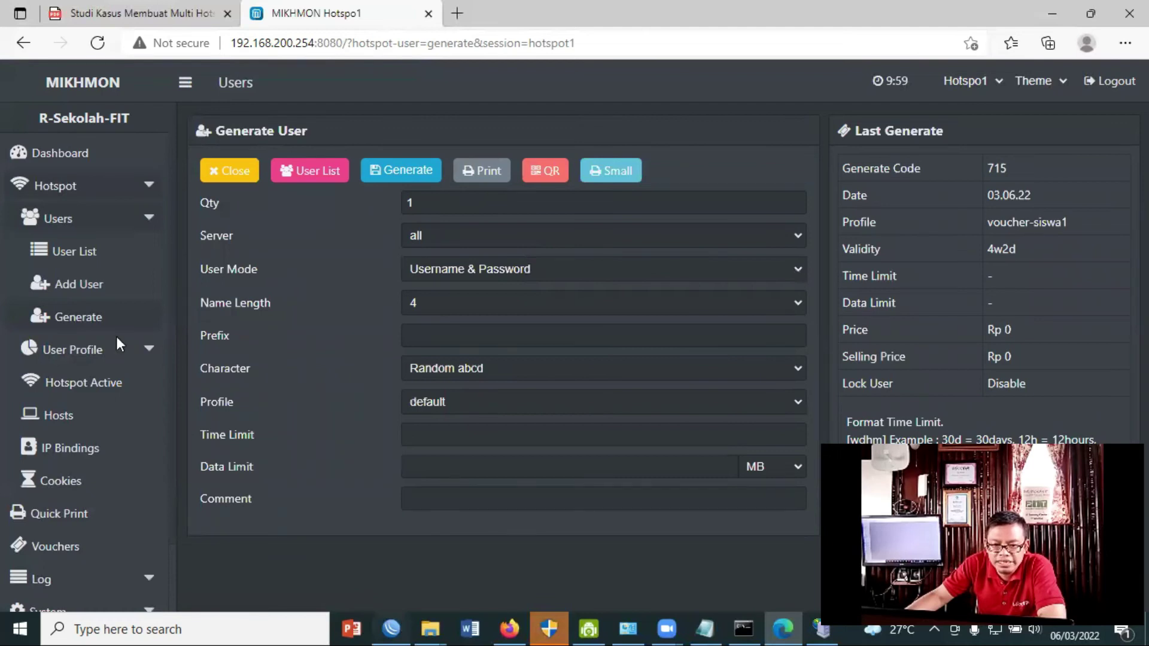
In WinBox, show the Hotspot Users list maximized, with the Server column widened to show hotspot1.
key("alt+Tab")
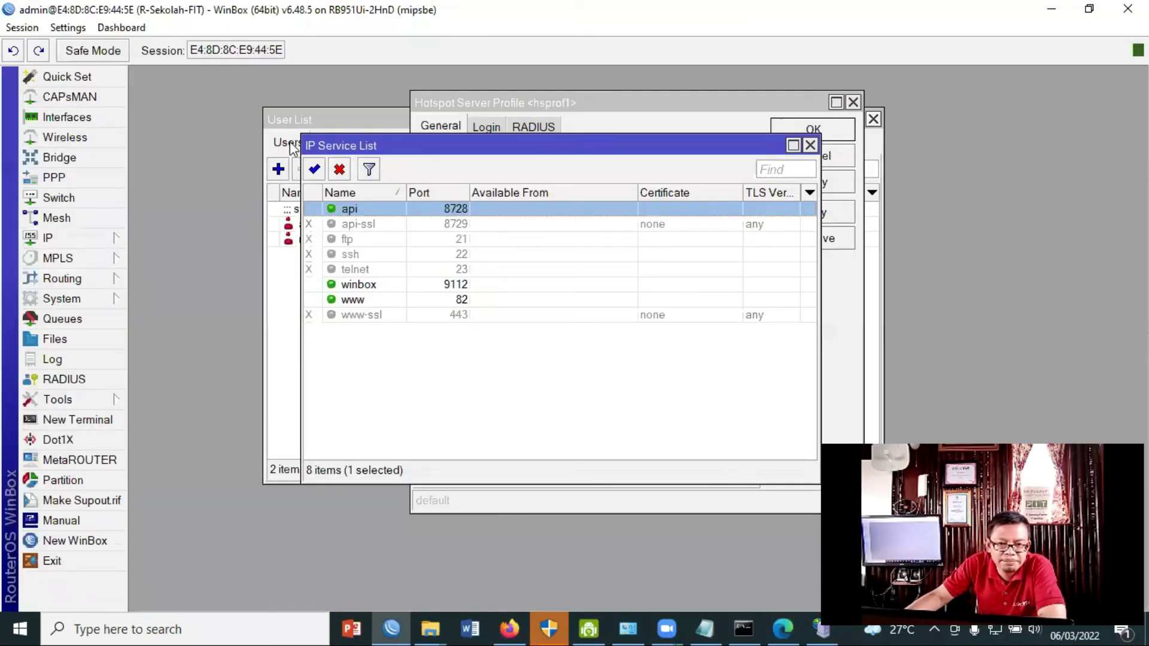
left_click(297, 148)
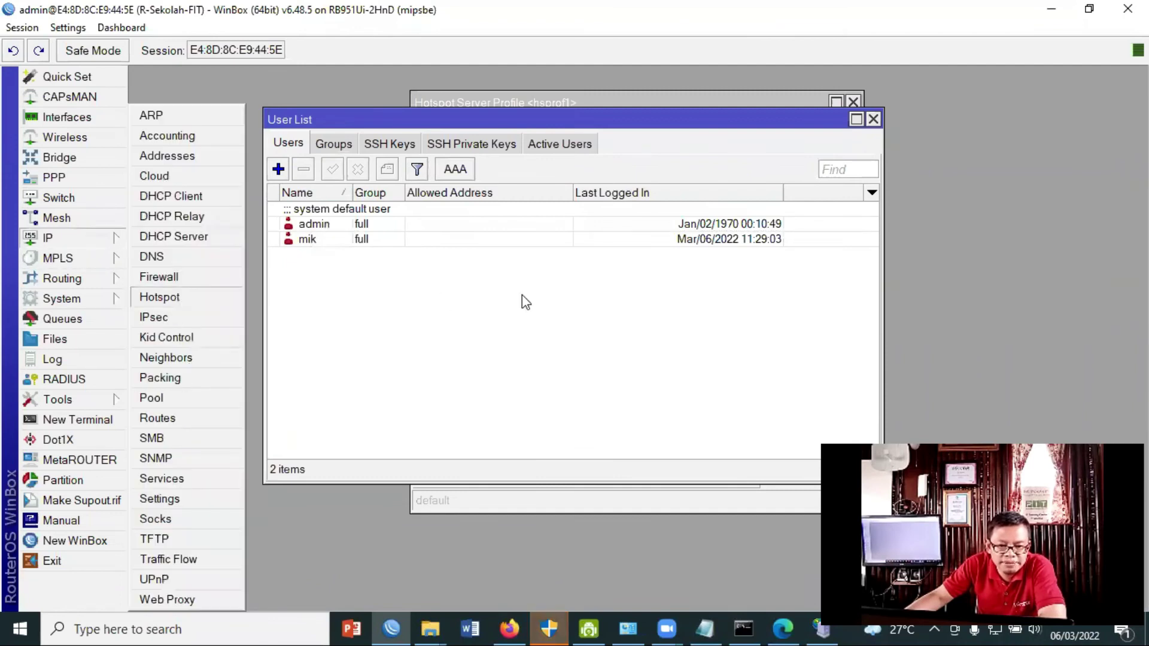
left_click(225, 110)
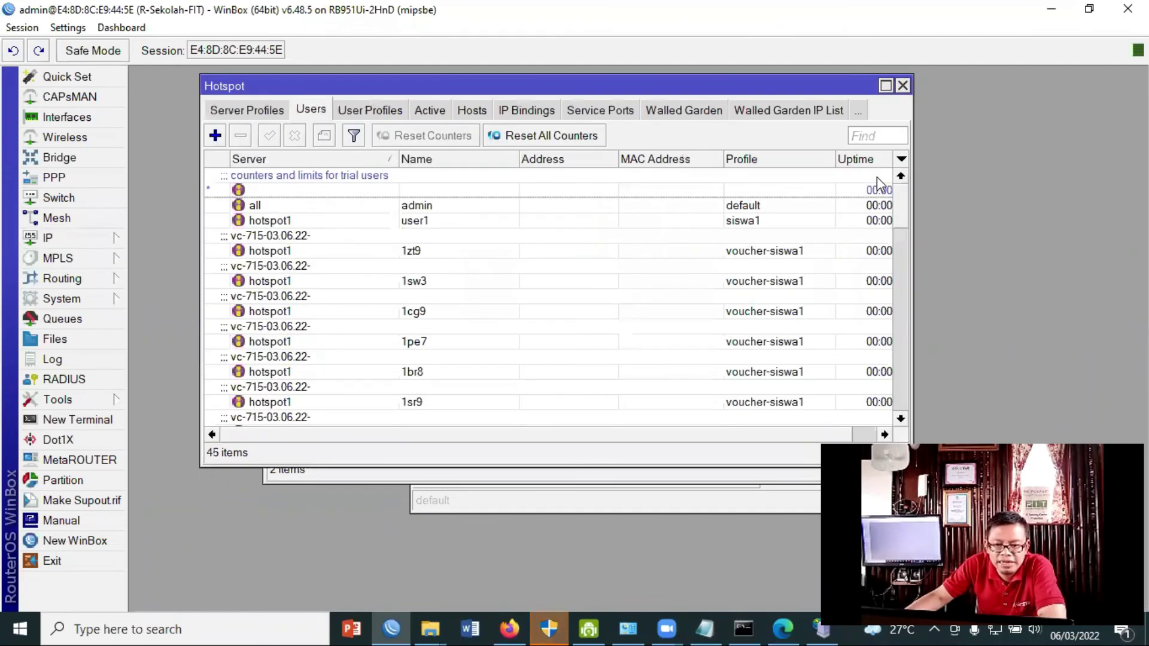
left_click(886, 86)
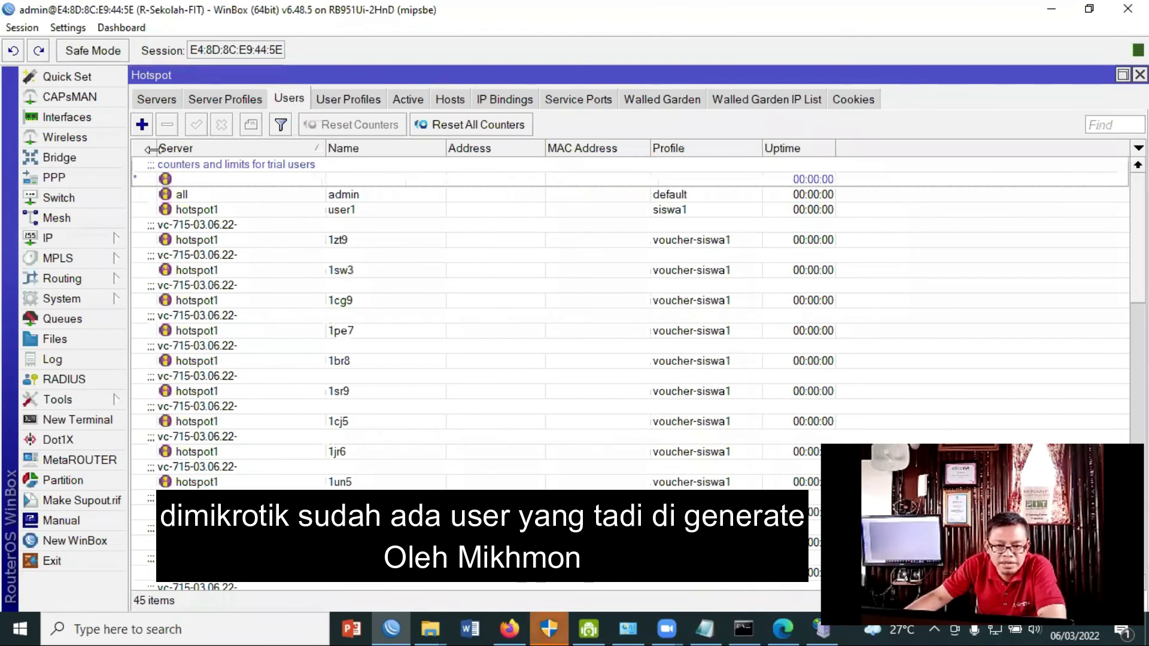
left_click_drag(153, 148, 196, 148)
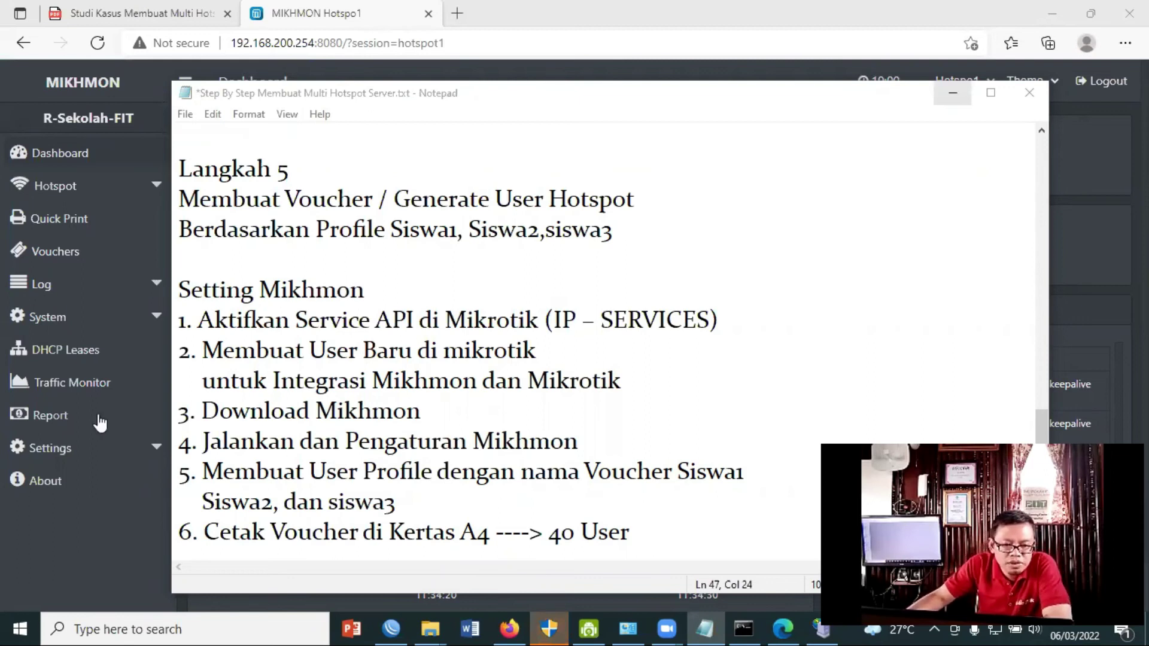
Open Mikhmon's Hotspot User List.
left_click(157, 189)
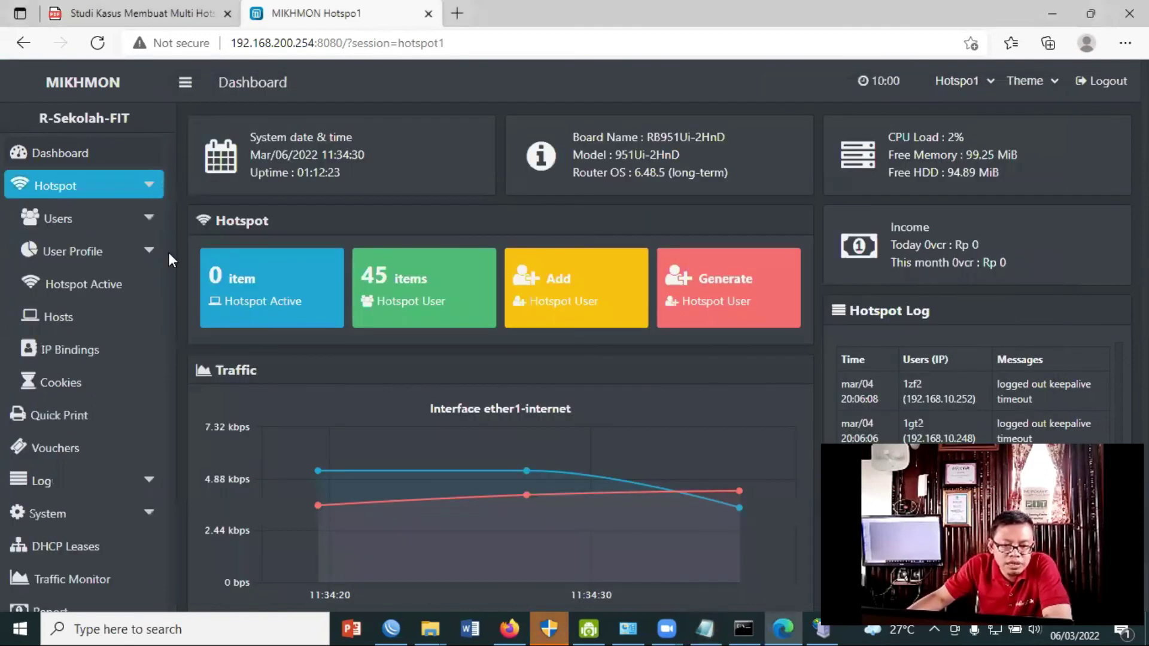
left_click(150, 251)
left_click(150, 219)
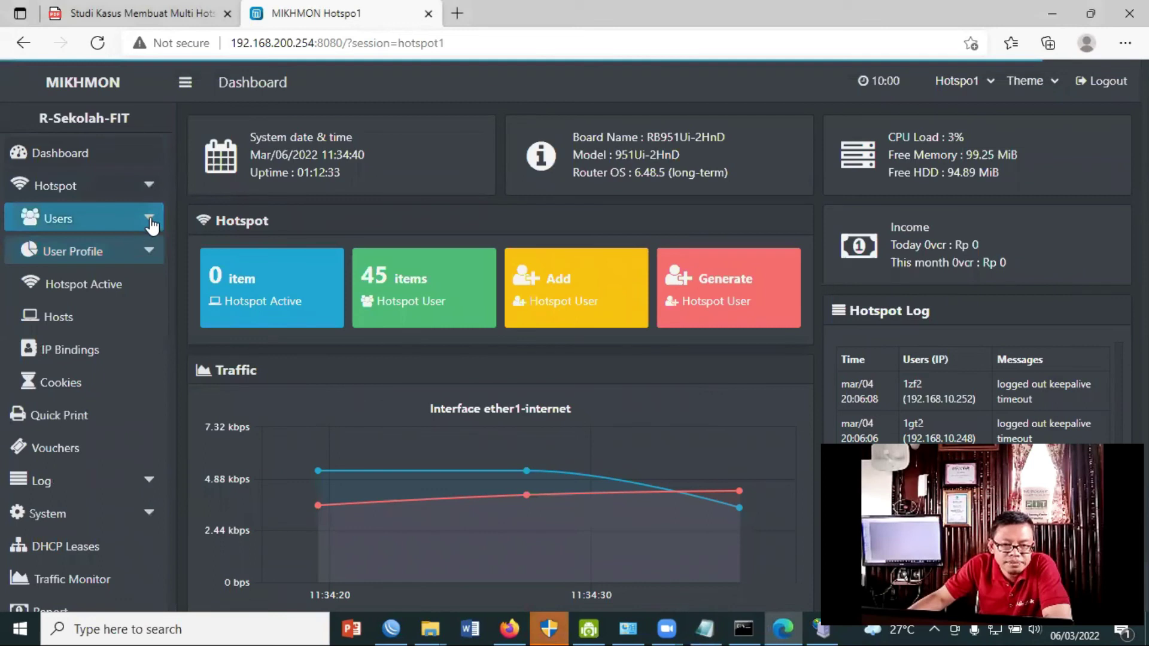
left_click(81, 254)
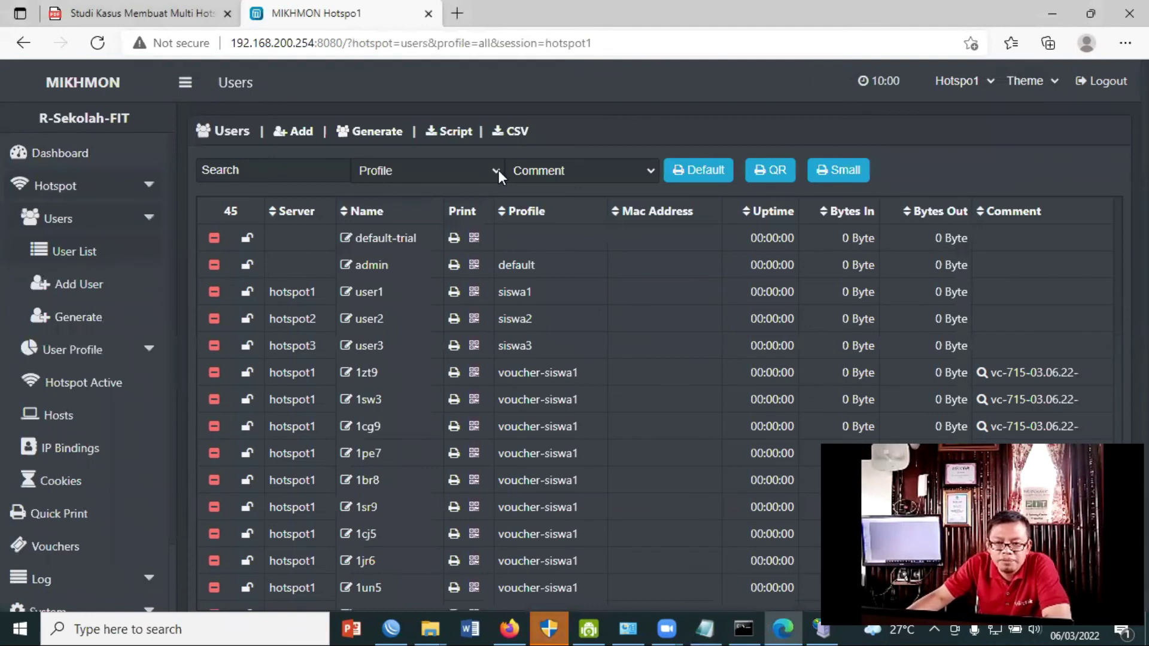
Filter users by profile voucher-siswa1 and comment vc-715-03.06.22-, then open the small-format print preview.
left_click(497, 168)
left_click(496, 168)
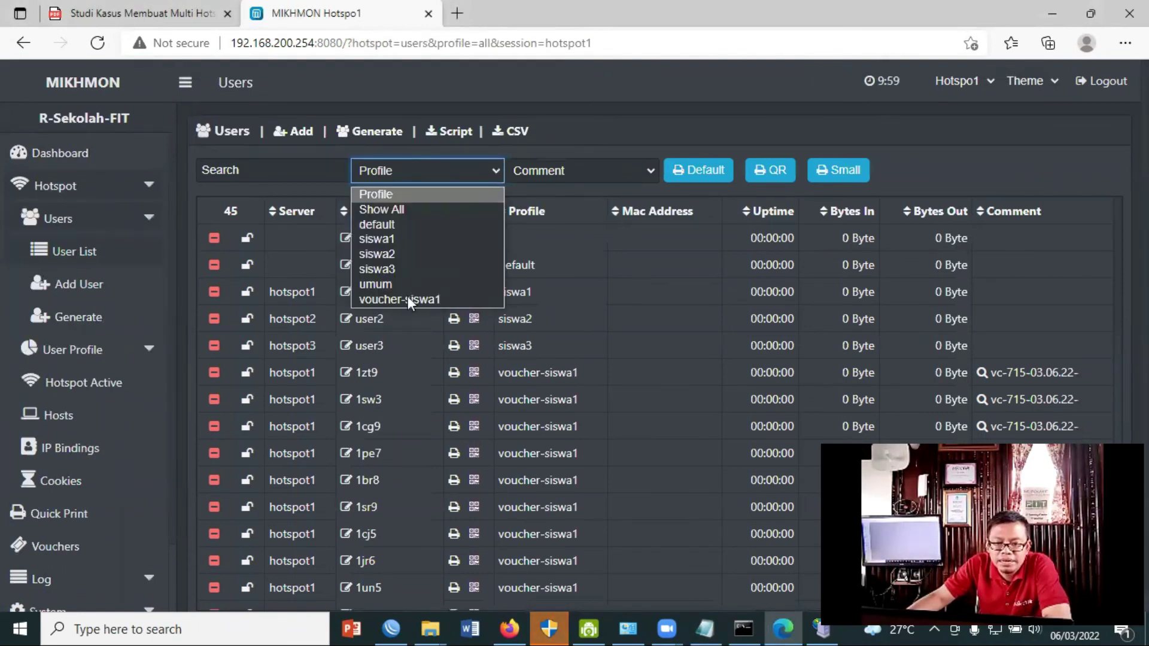
left_click(421, 299)
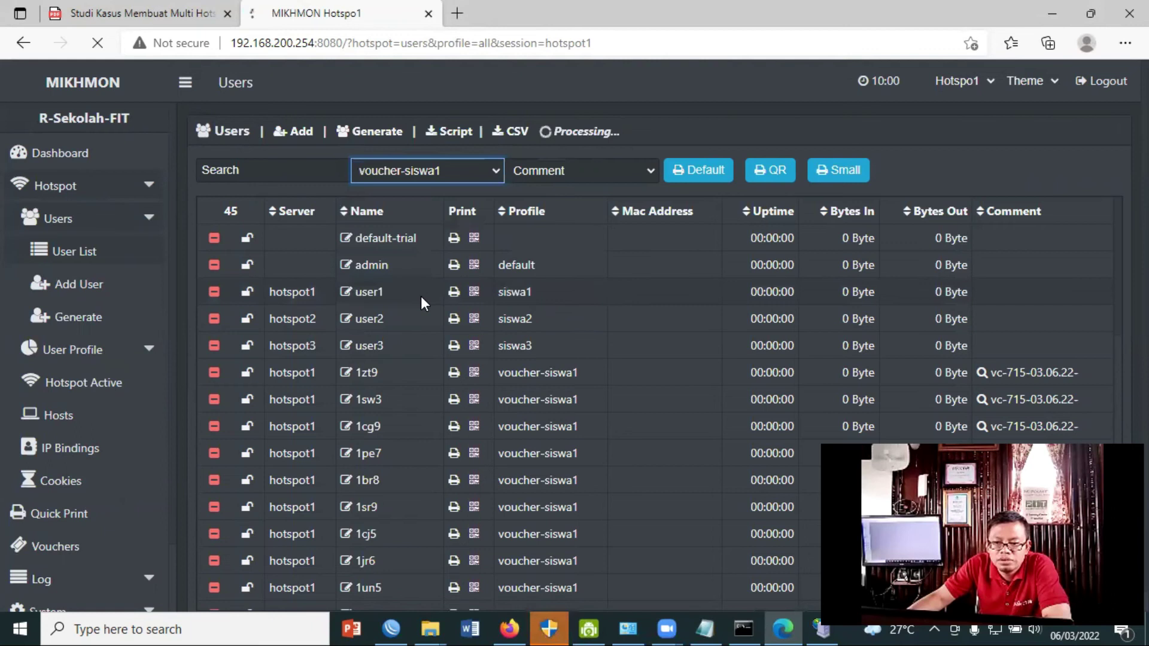
left_click(651, 172)
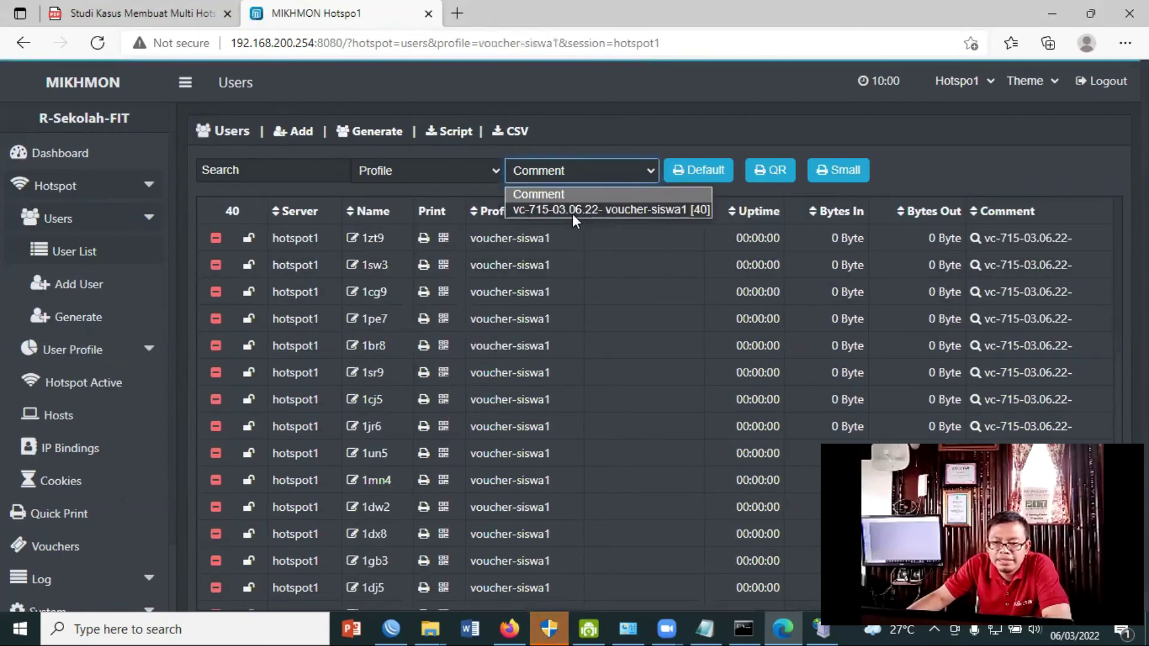
left_click(664, 211)
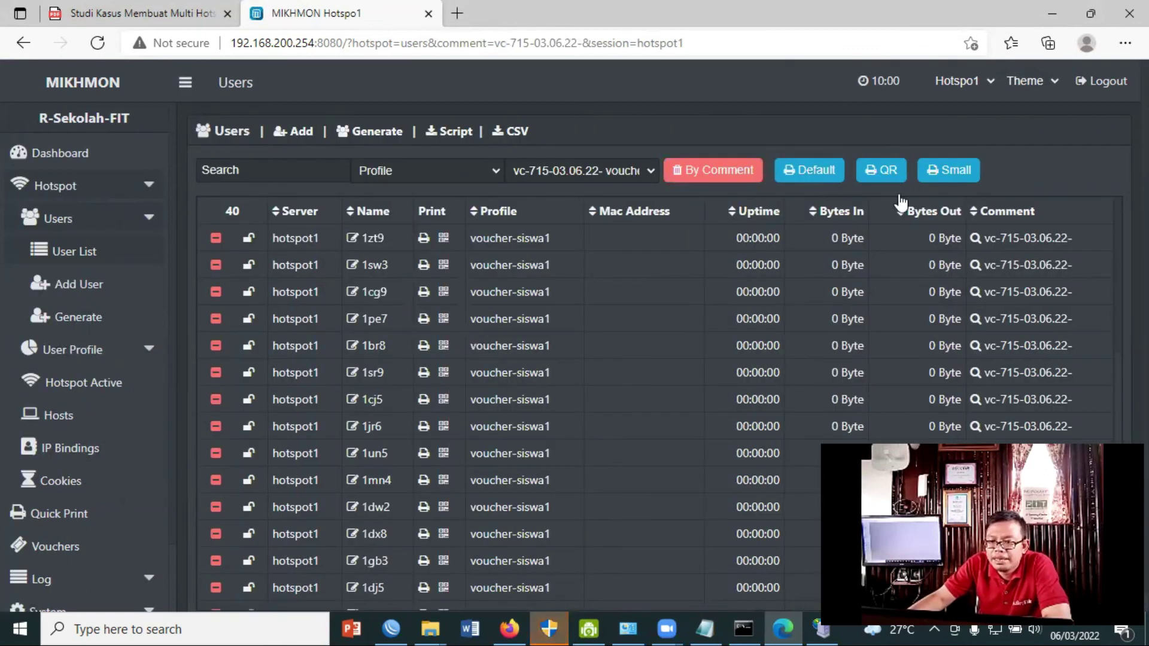
left_click(948, 170)
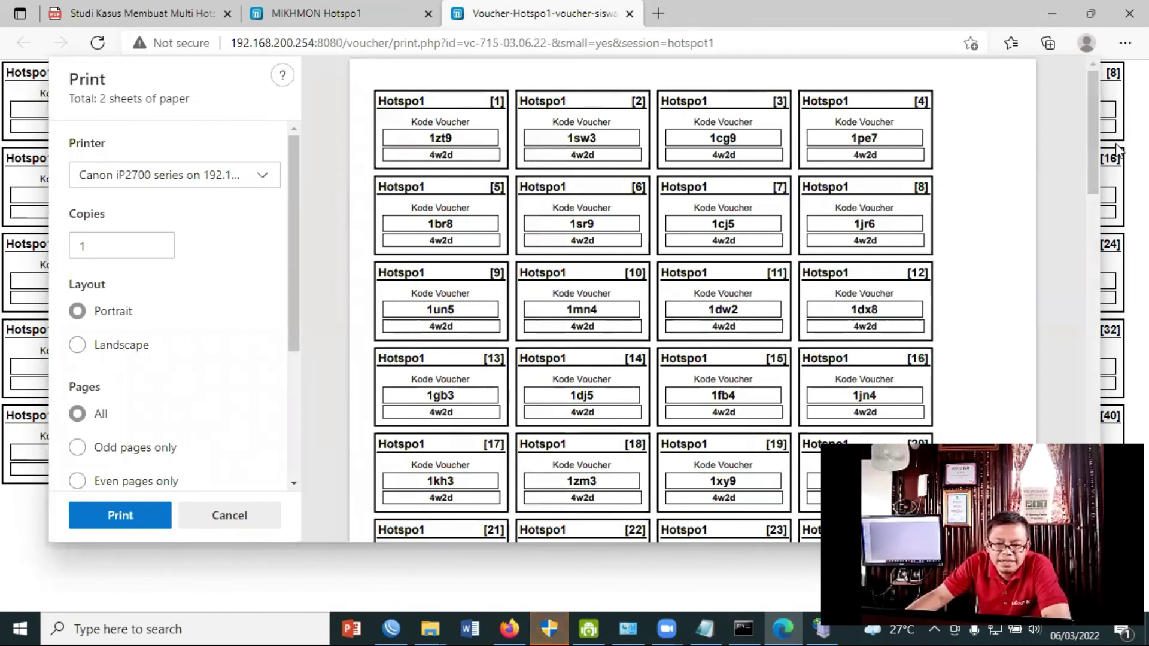
Review the two-sheet small-format preview of the 40 vouchers, then bring the Notepad step notes forward.
scroll(1097, 274, "down", 1)
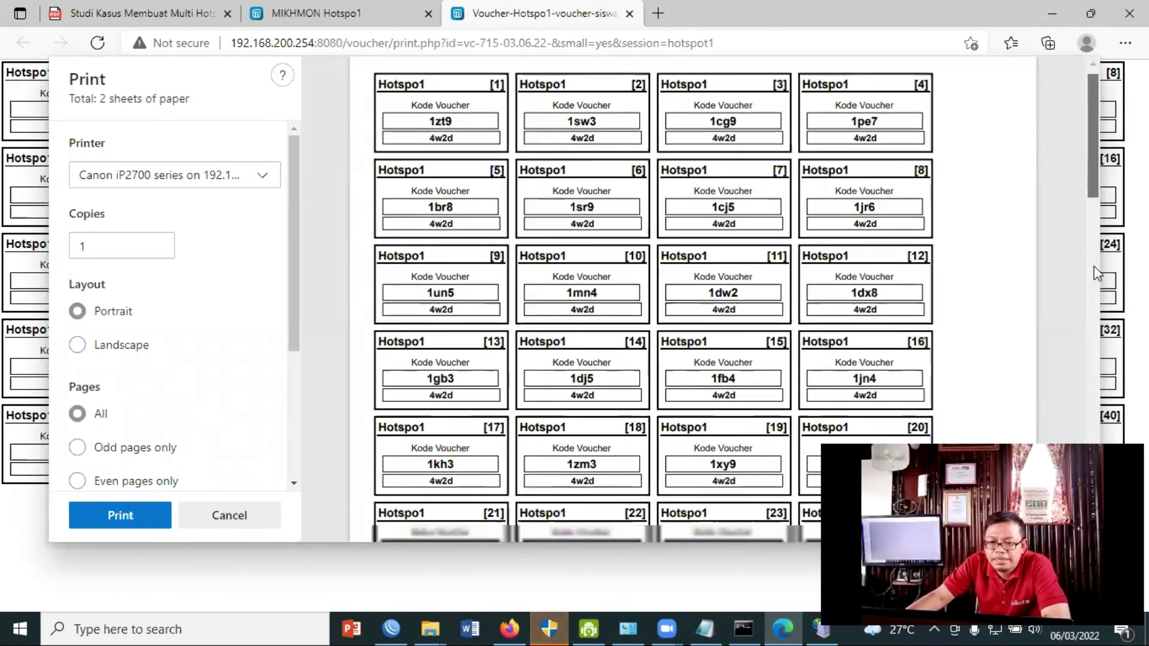
scroll(1097, 273, "down", 8)
scroll(413, 393, "up", 2)
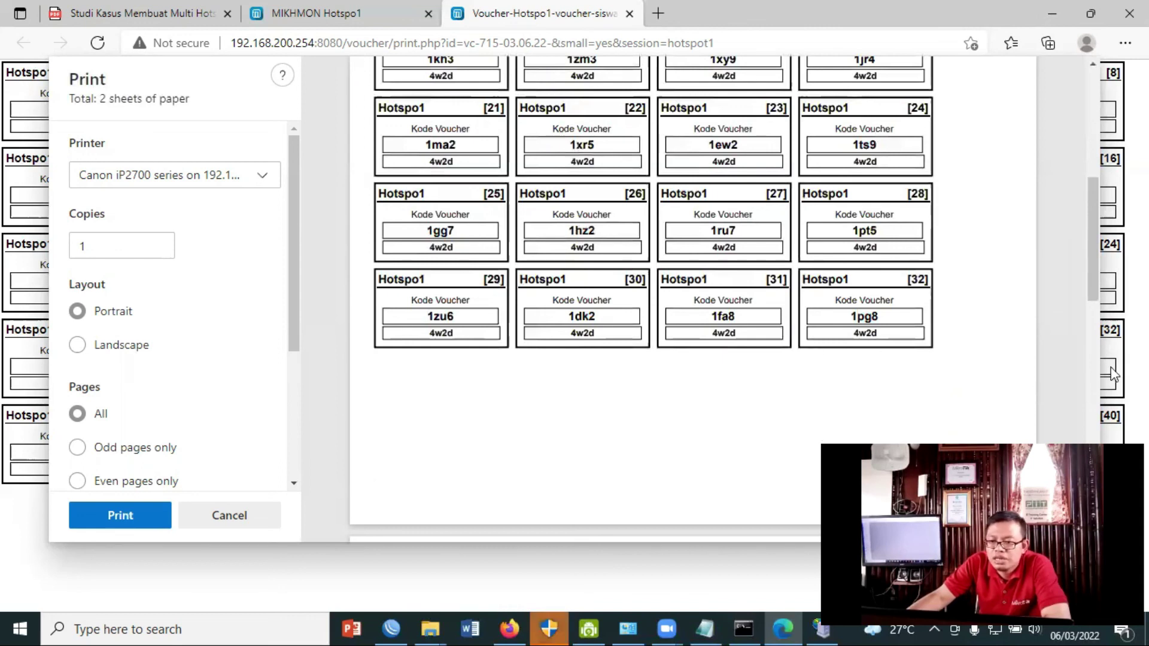
left_click(1102, 105)
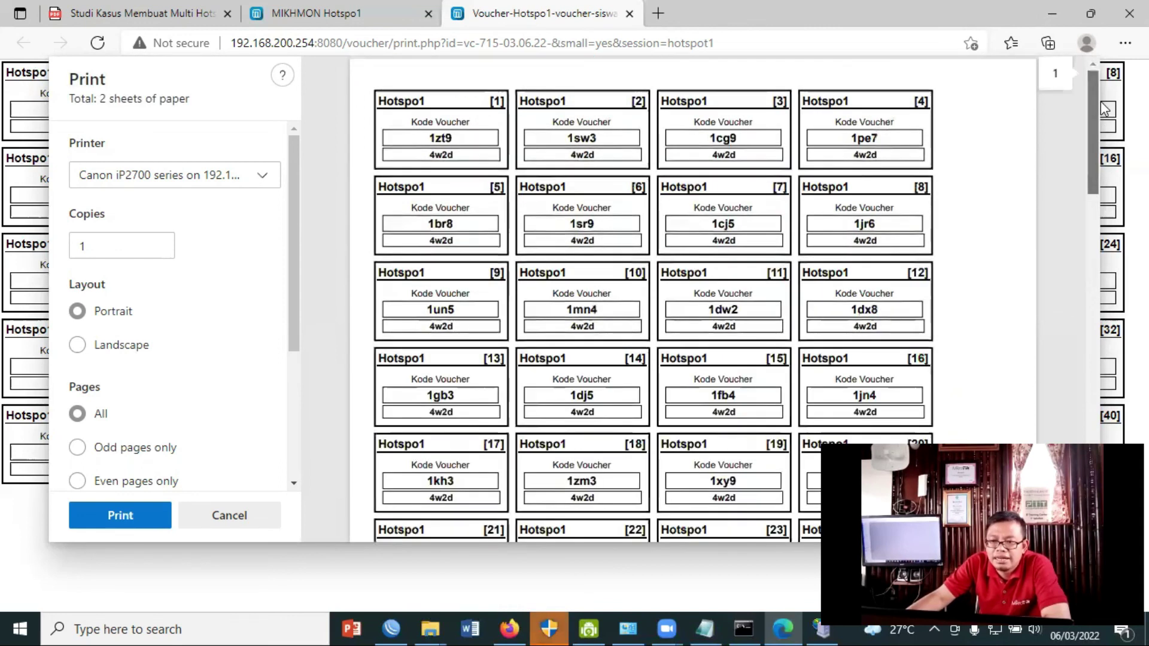
left_click(1104, 213)
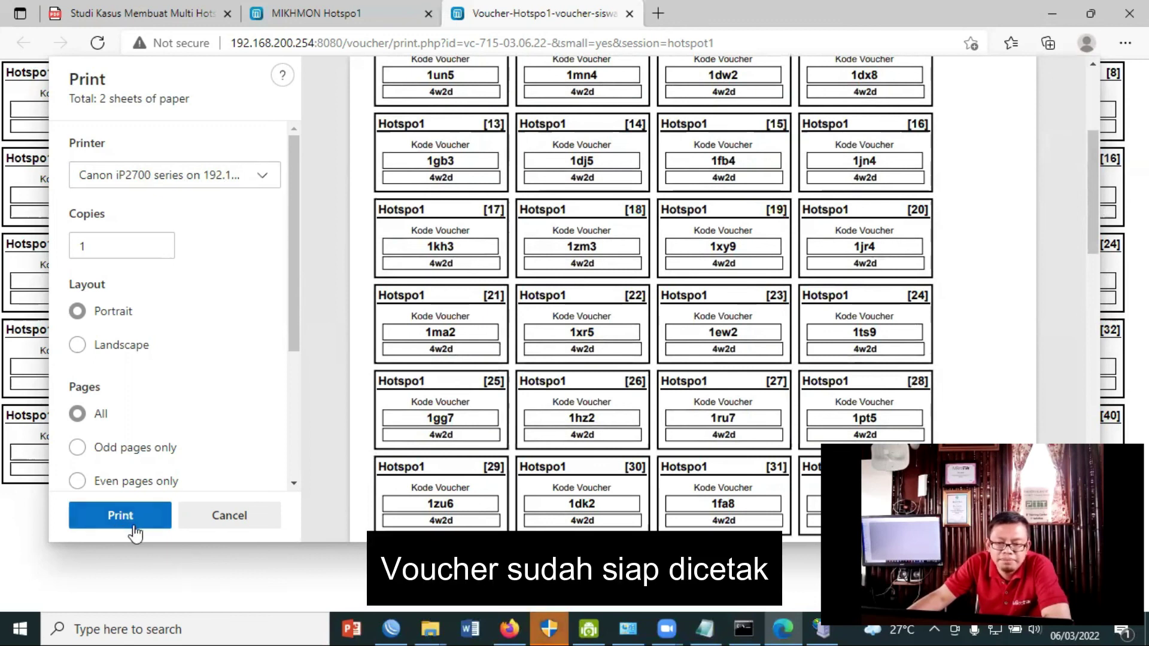
scroll(967, 289, "up", 4)
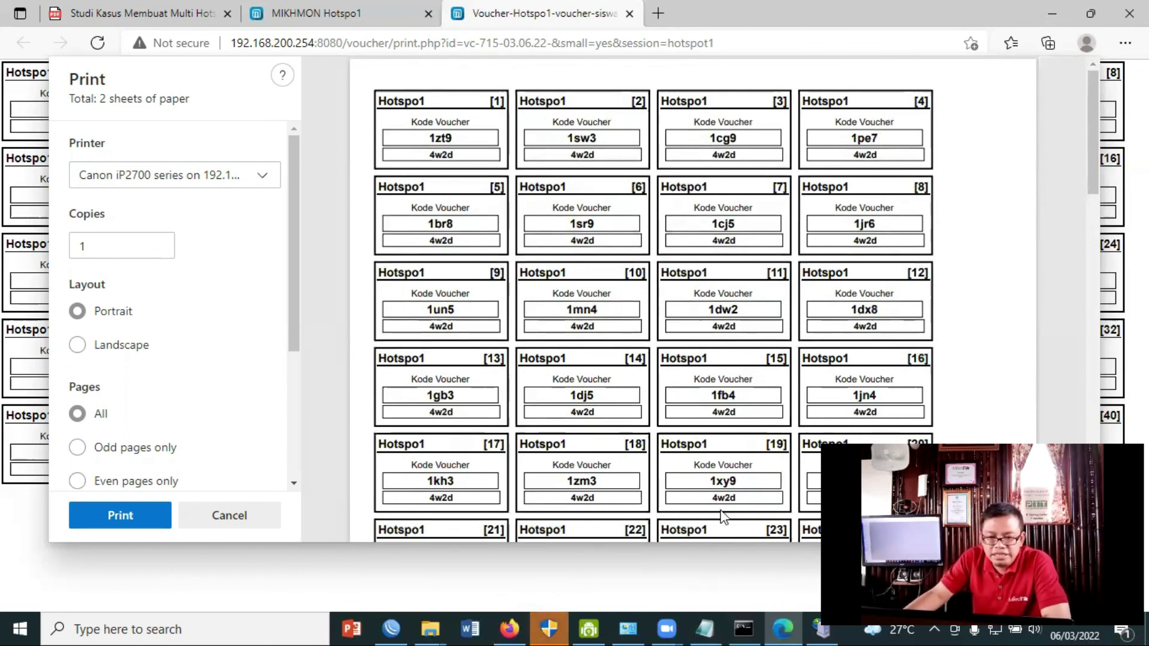
left_click(707, 628)
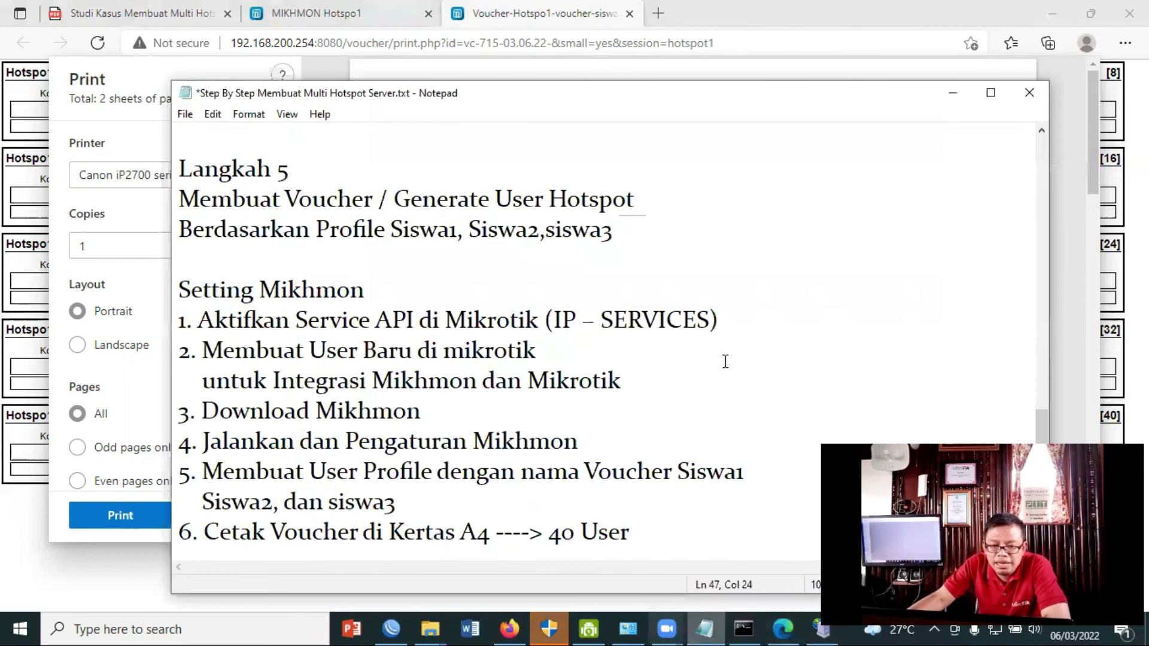